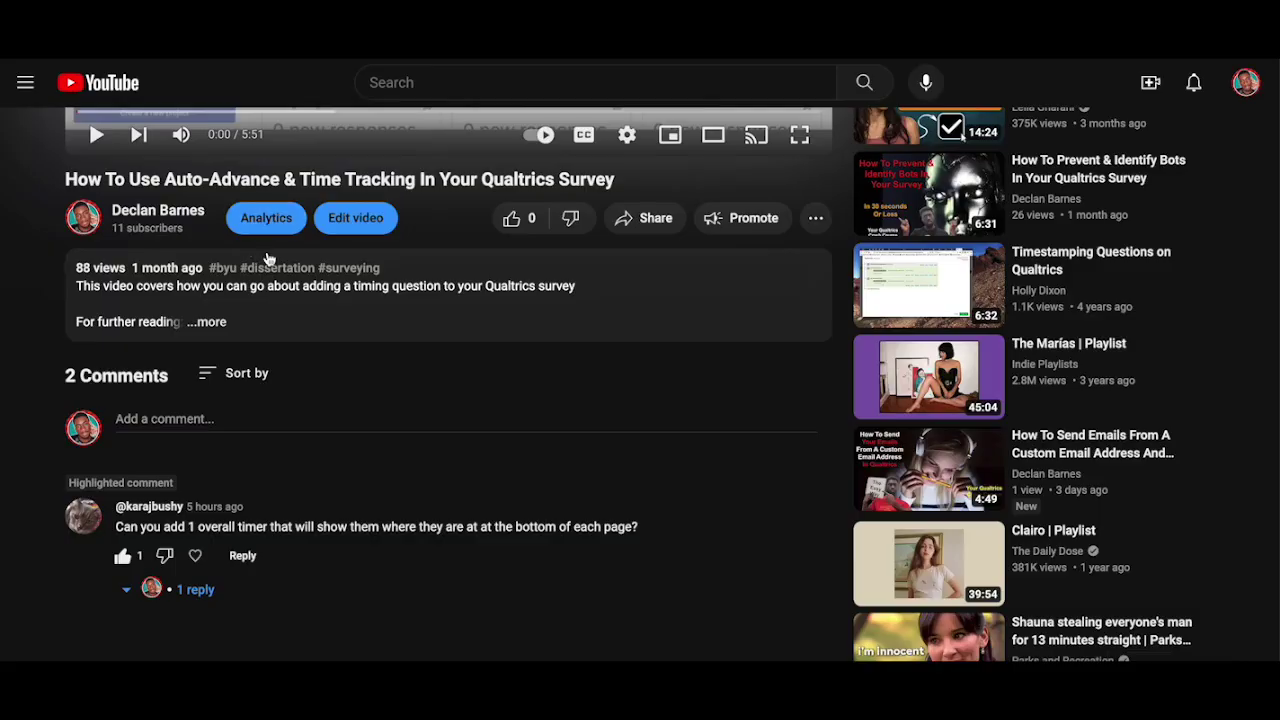
pyautogui.scroll(3, 267, 258)
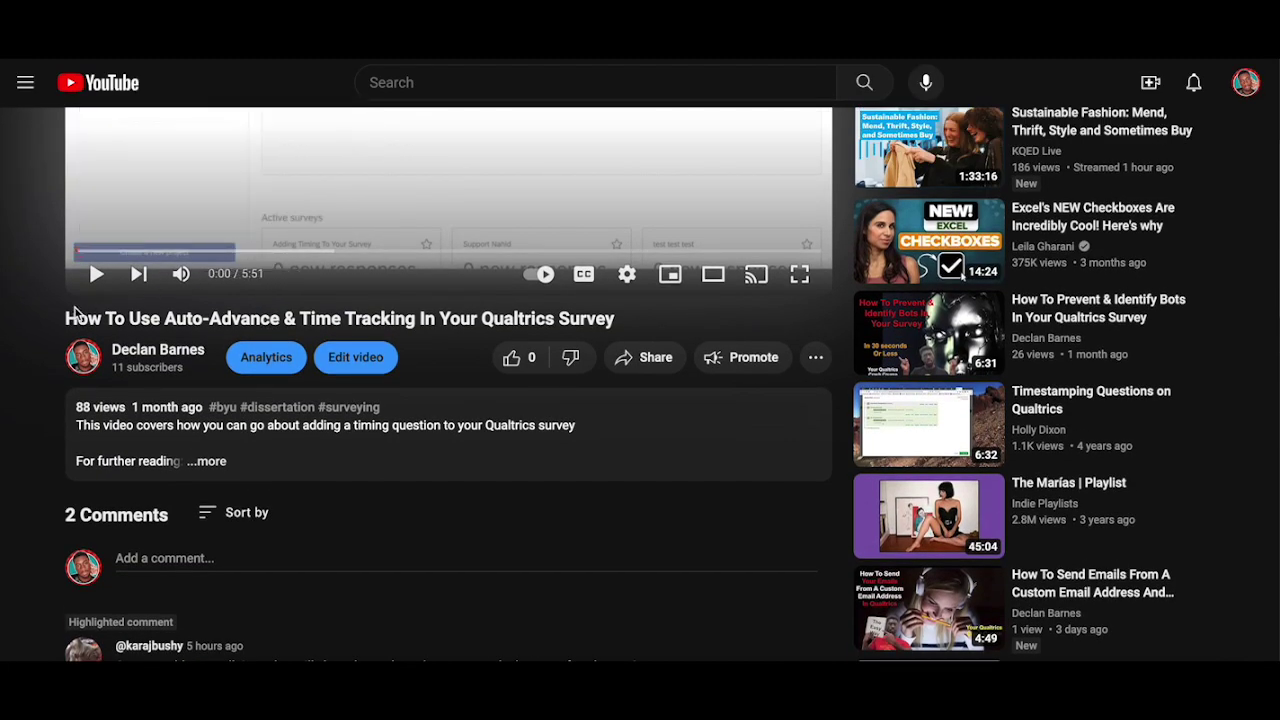
pyautogui.scroll(-1, 480, 362)
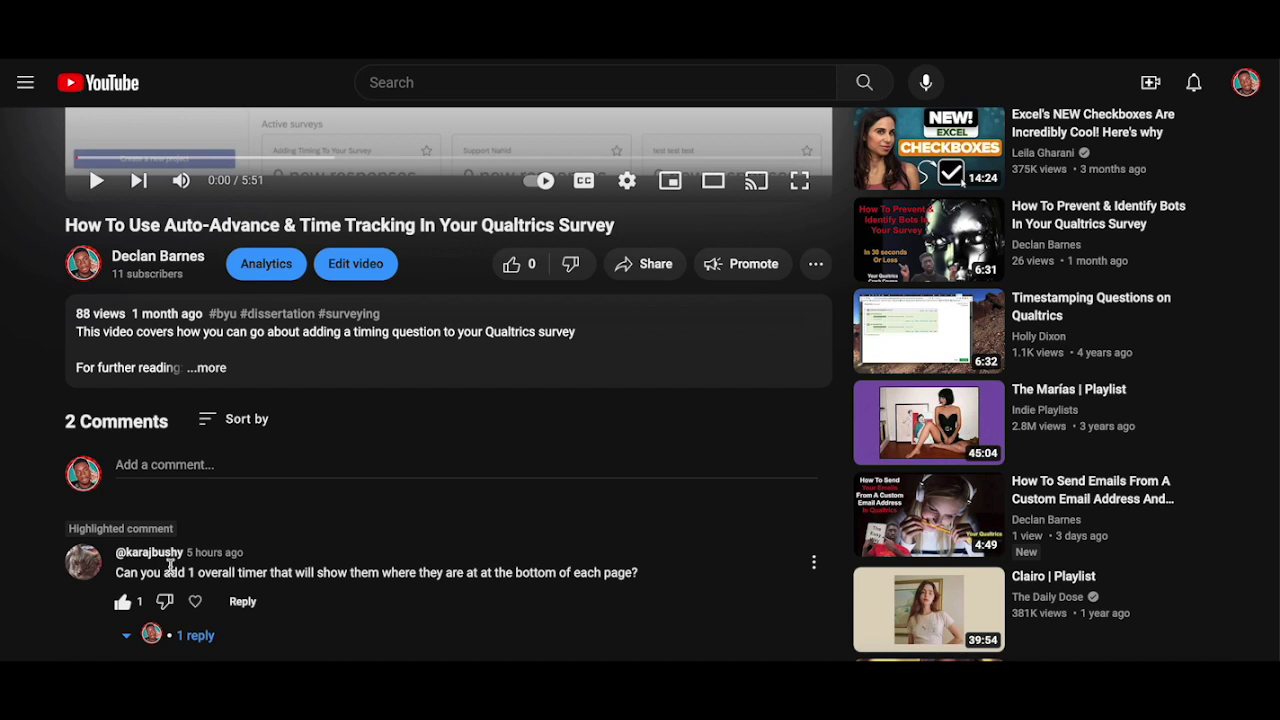
pyautogui.scroll(4, 170, 566)
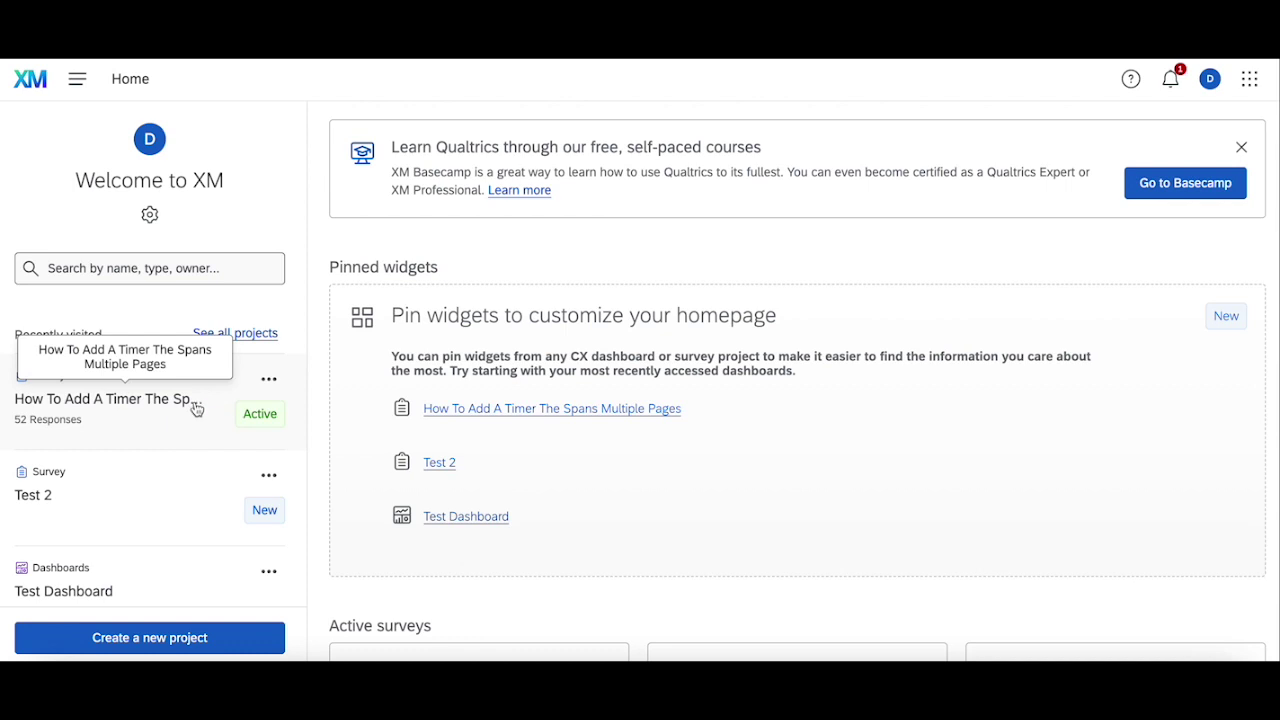
# Open the survey "How To Add A Timer The Spans Multiple Pages" and show its header's source code from the general look and feel settings.
pyautogui.click(196, 409)
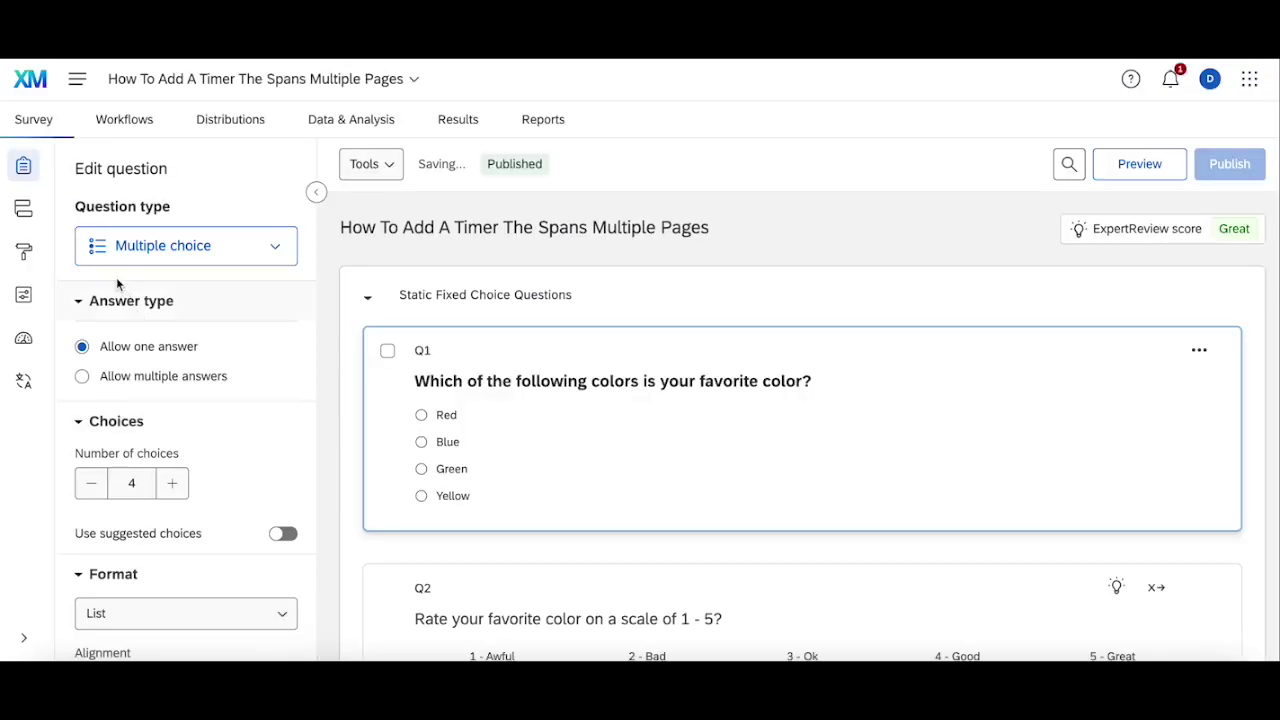
pyautogui.click(31, 256)
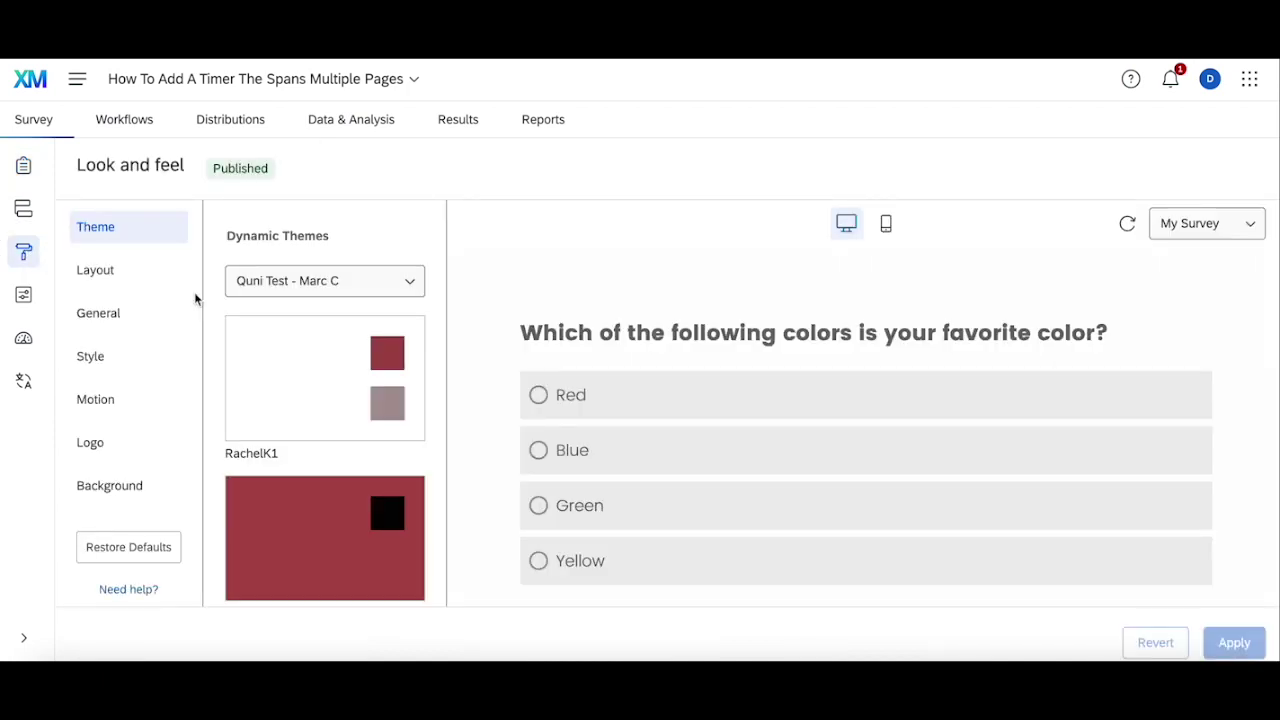
pyautogui.click(121, 322)
pyautogui.scroll(-3, 385, 478)
pyautogui.scroll(-1, 385, 478)
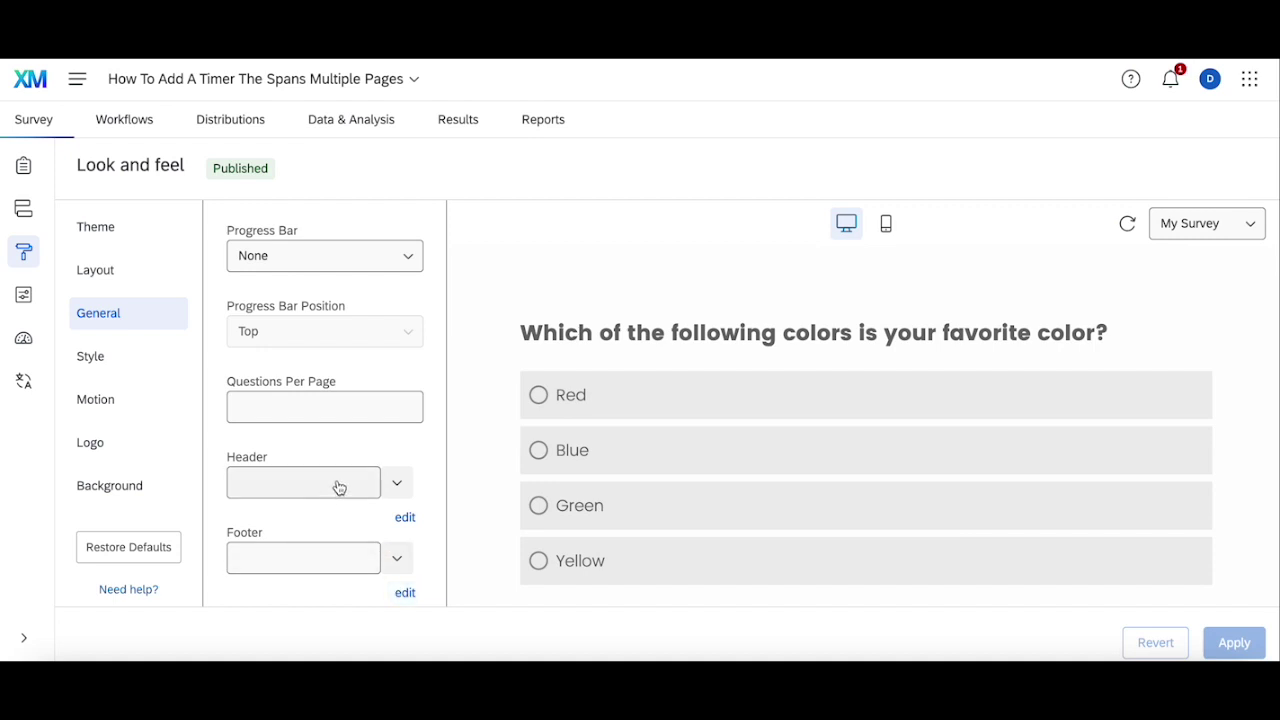
pyautogui.click(405, 519)
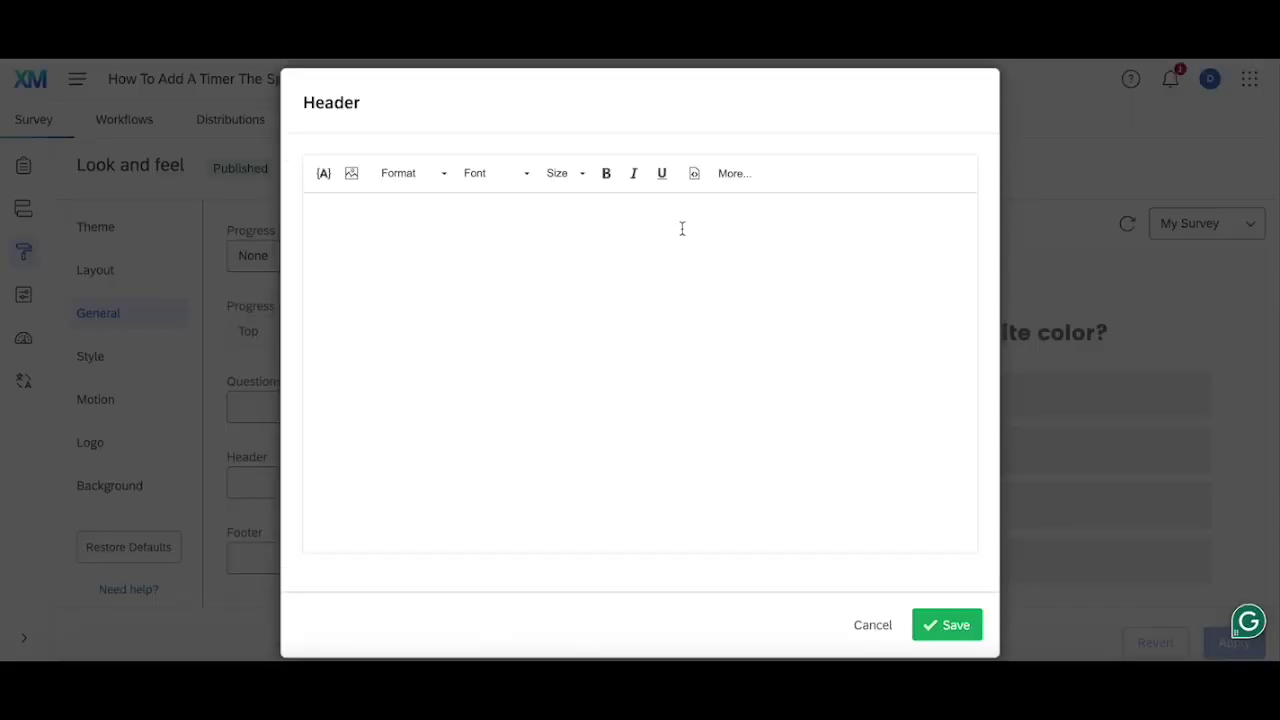
pyautogui.click(694, 176)
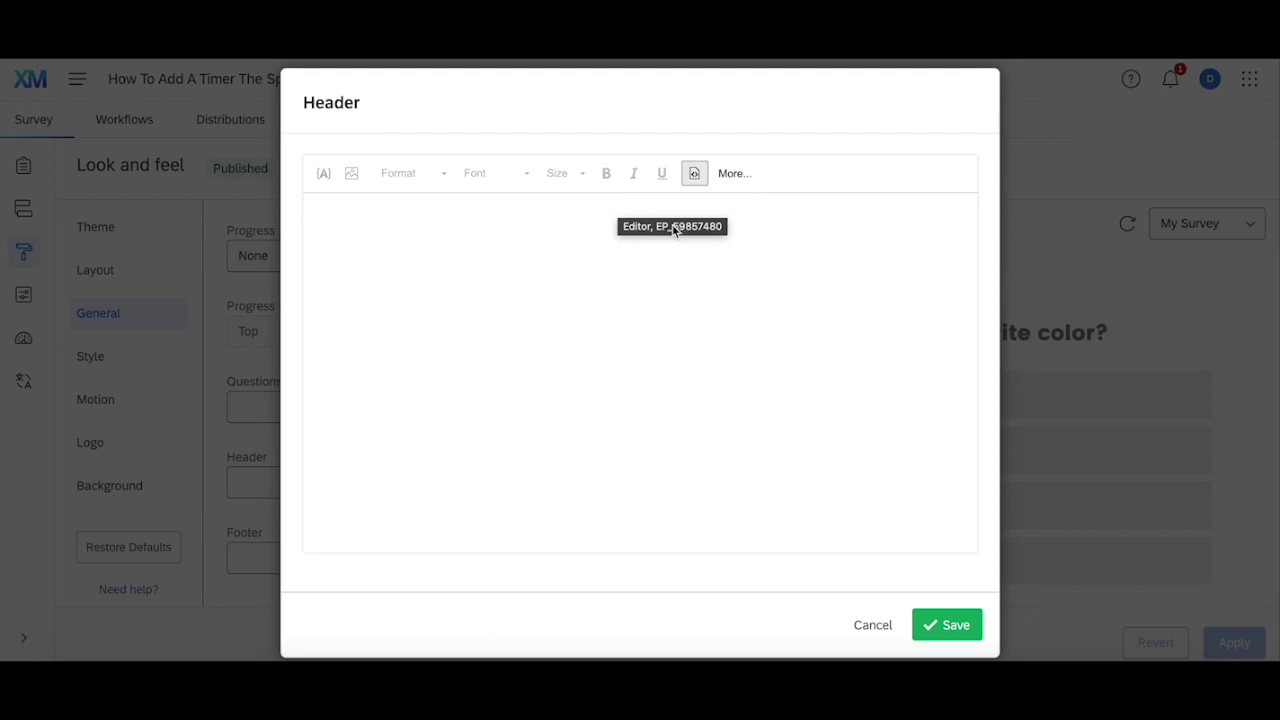
pyautogui.click(547, 218)
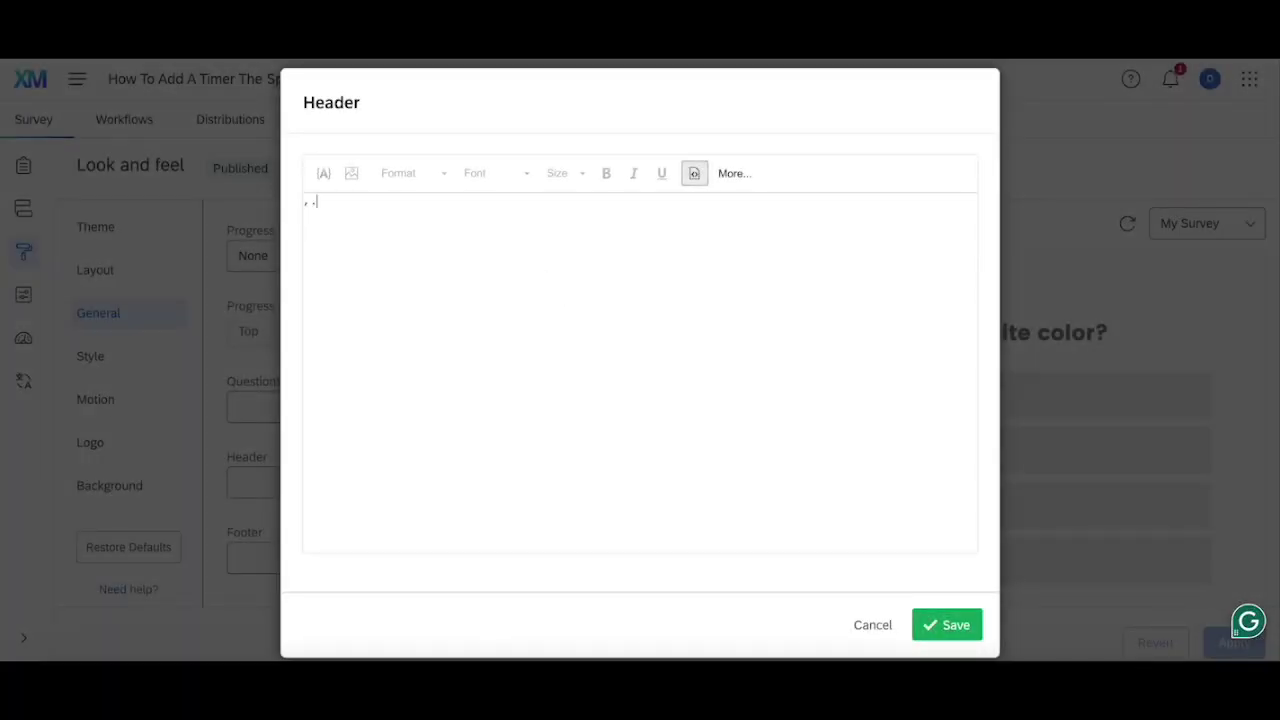
pyautogui.write('<div>')
pyautogui.press('Left')
pyautogui.write('Id = "Clock Container')
pyautogui.click(486, 201)
pyautogui.press('Tab')
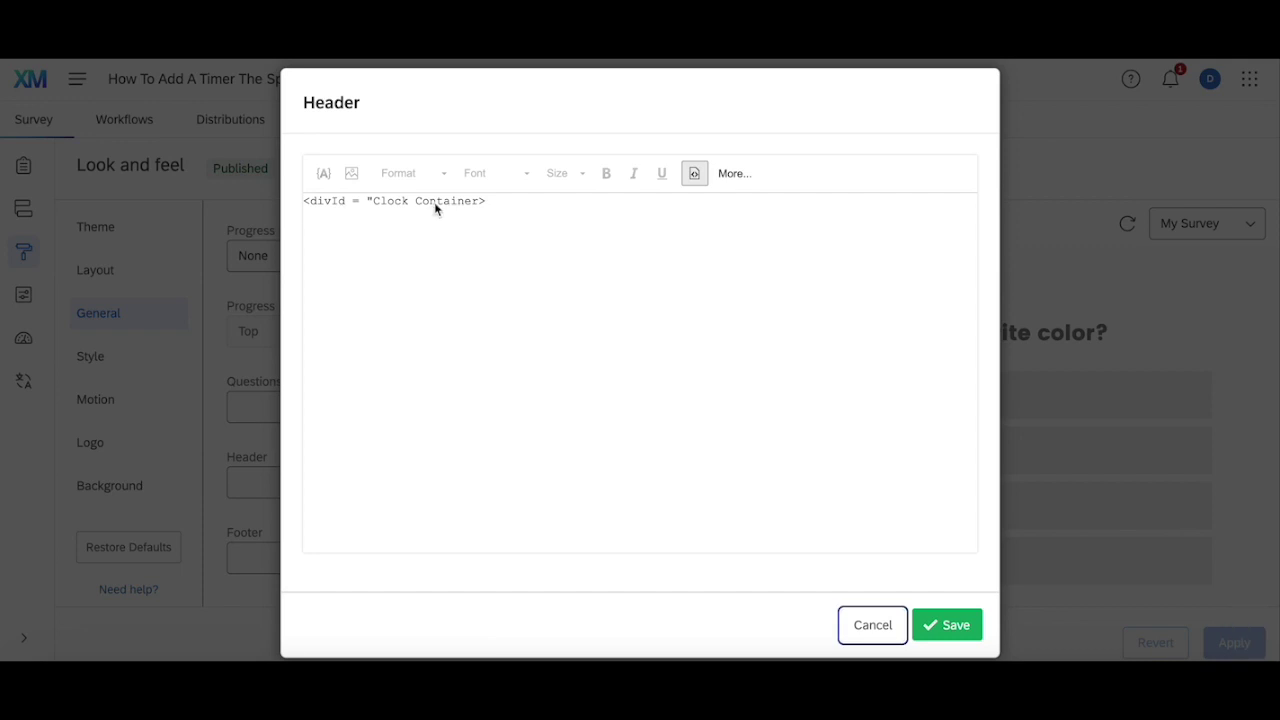
pyautogui.click(530, 213)
pyautogui.press('Return')
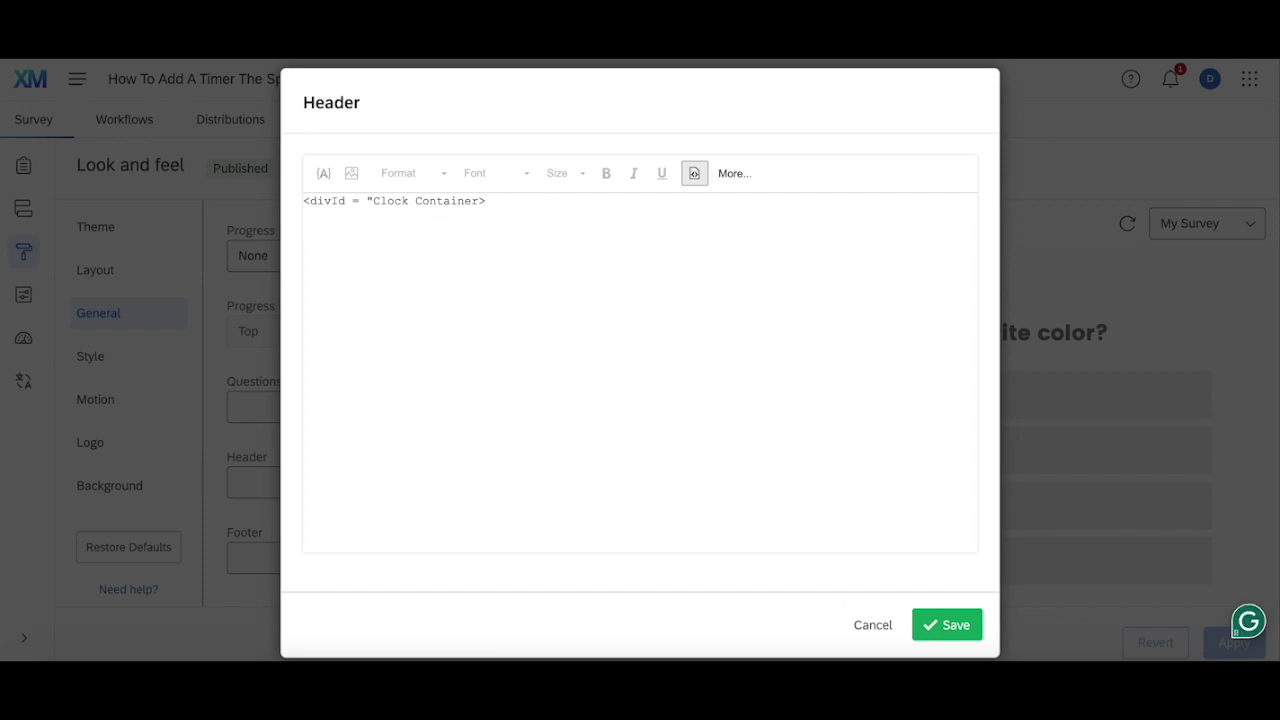
# Replace the header source with a div with id "ClockContainer" enclosing a div with id "Clock" that contains &nbsp;.
pyautogui.moveTo(494, 204); pyautogui.dragTo(303, 201)
pyautogui.write('<div id="ClockContainer"> <div id="Clock">&nbsp;</div> </div>')
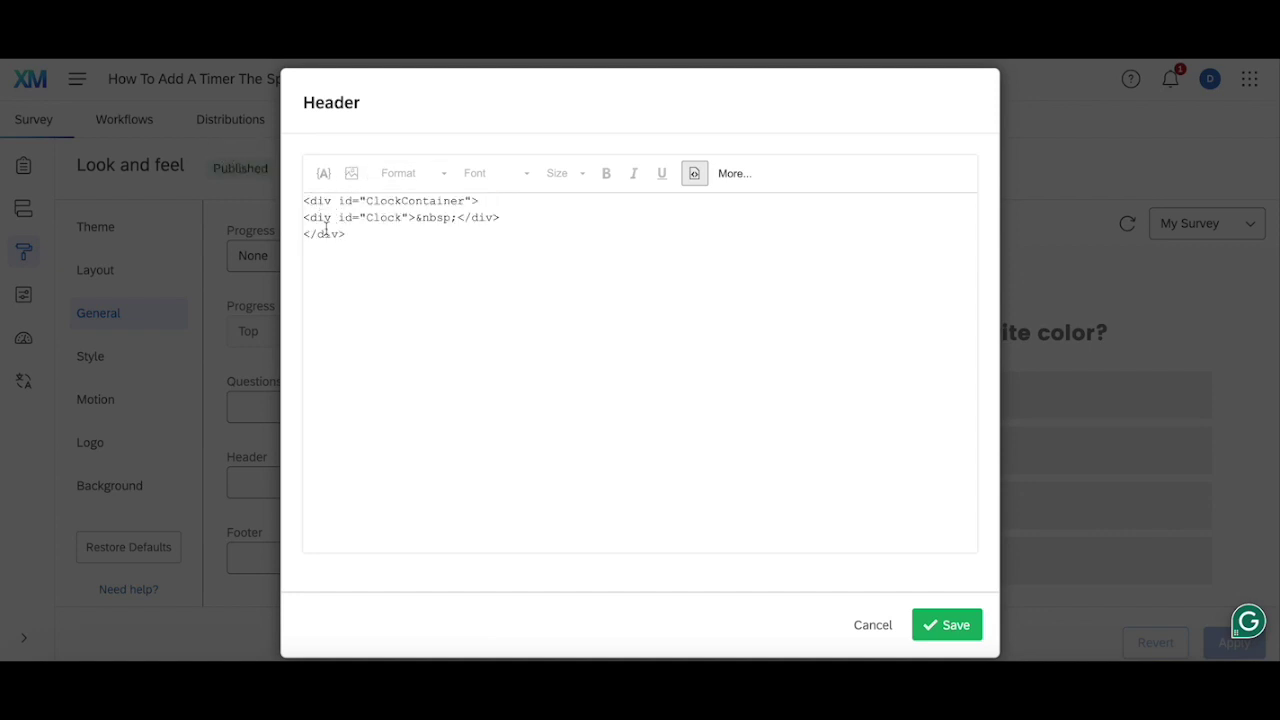
pyautogui.press('Tab')
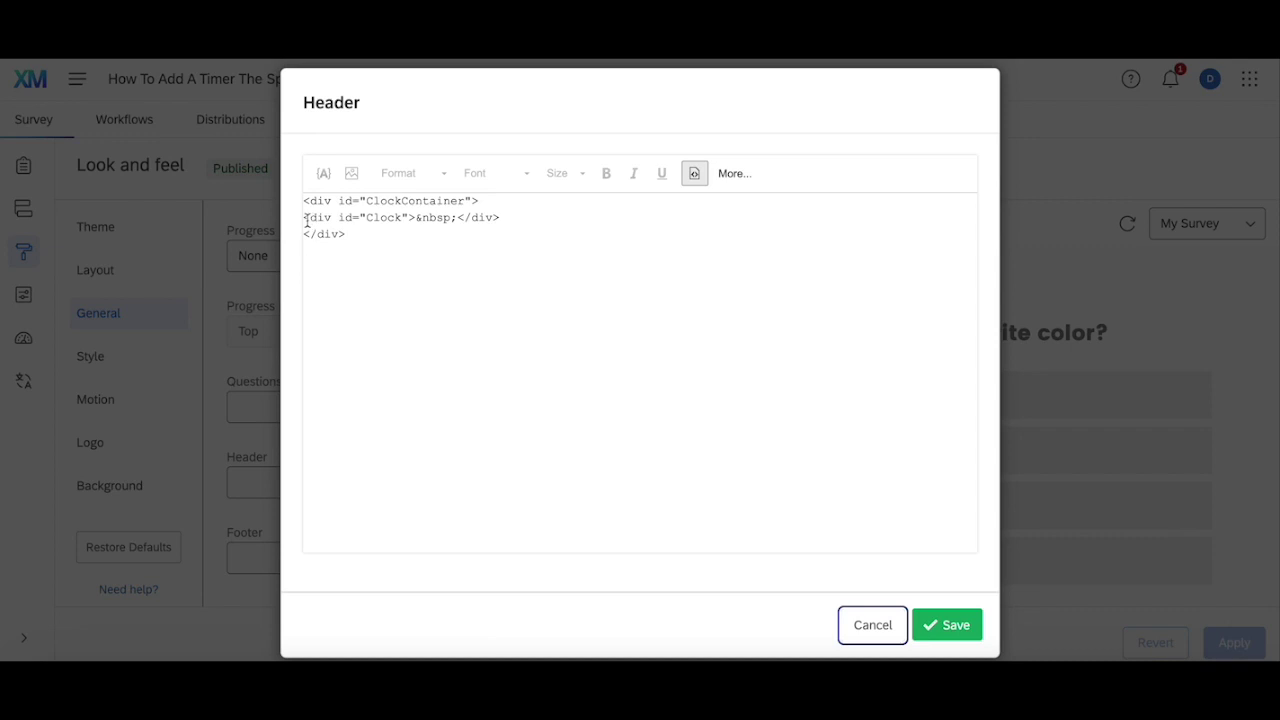
pyautogui.click(305, 220)
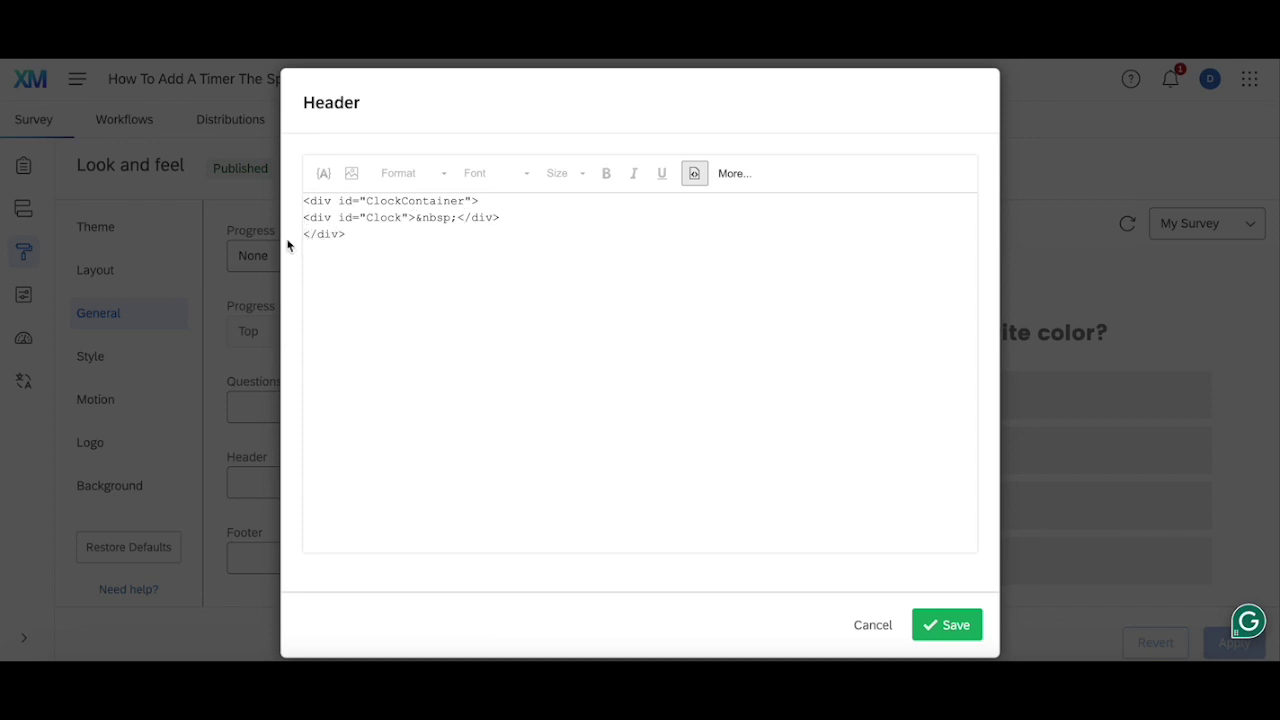
# Add an empty <script></script> block below the clock divs, separated by a blank line, and save and apply the header.
pyautogui.click(413, 230)
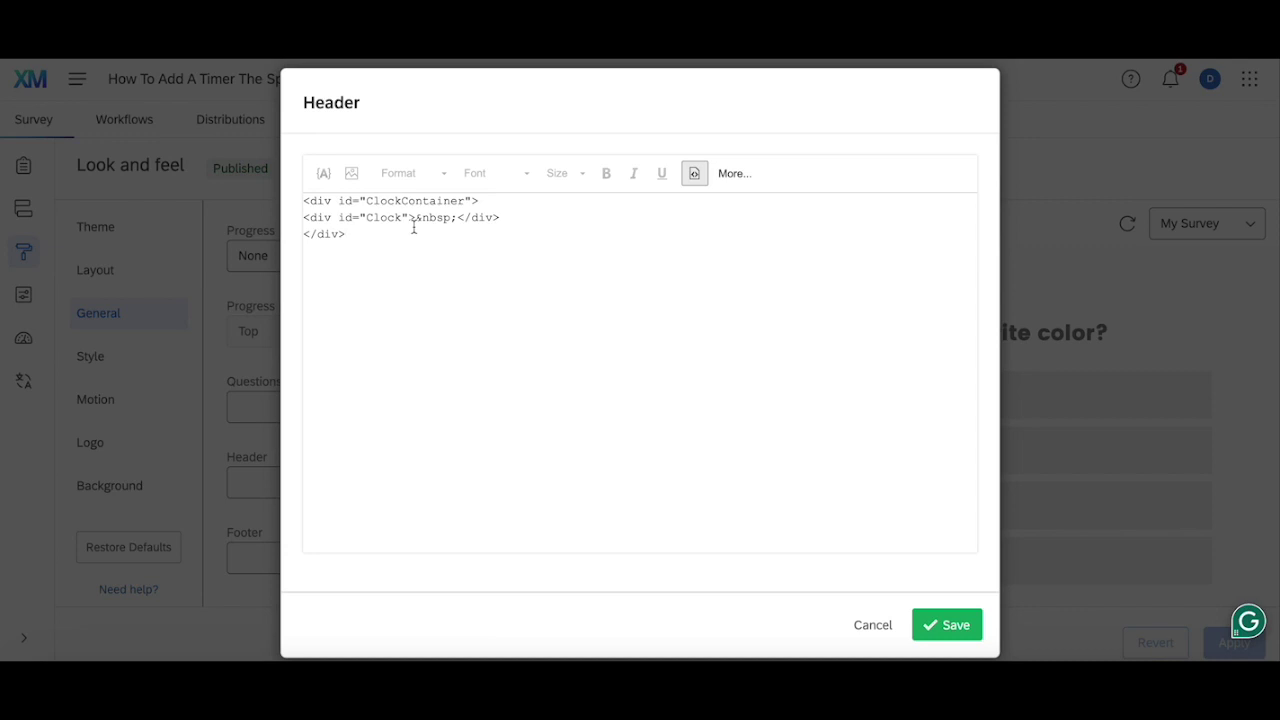
pyautogui.press('Return')
pyautogui.press('Return')
pyautogui.write('<script>')
pyautogui.press('Return')
pyautogui.write('<>/script')
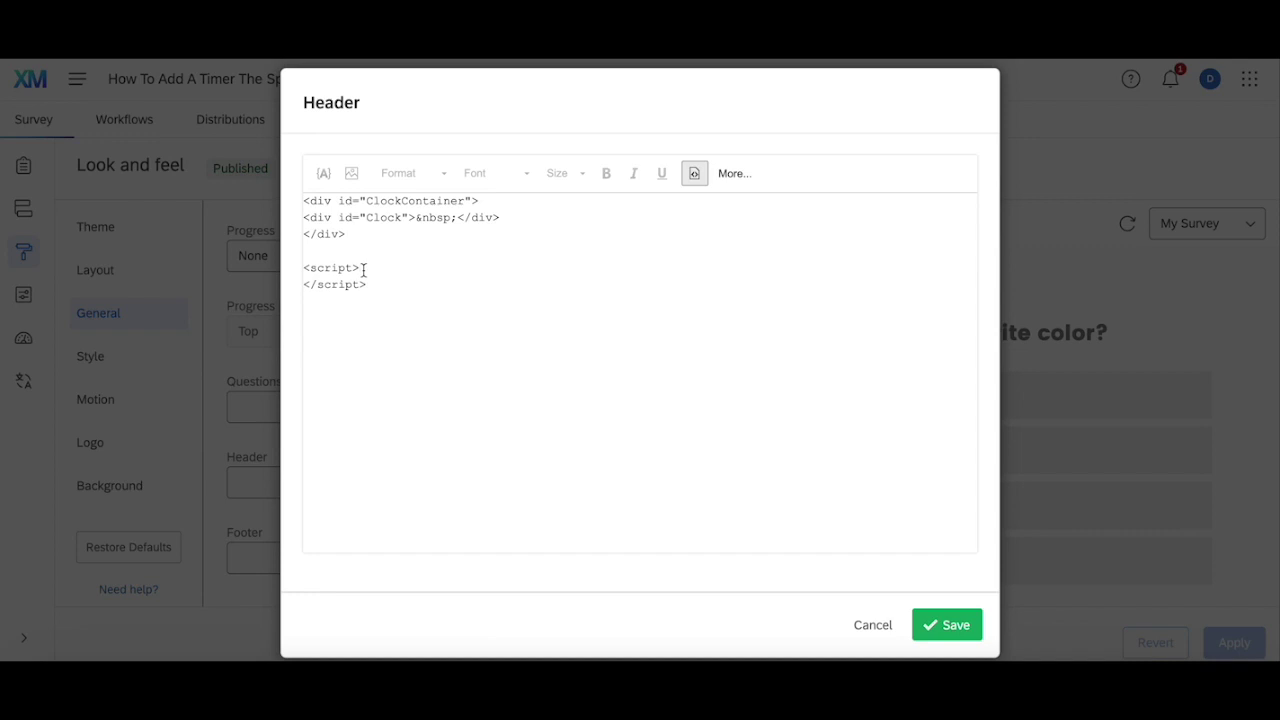
pyautogui.click(950, 630)
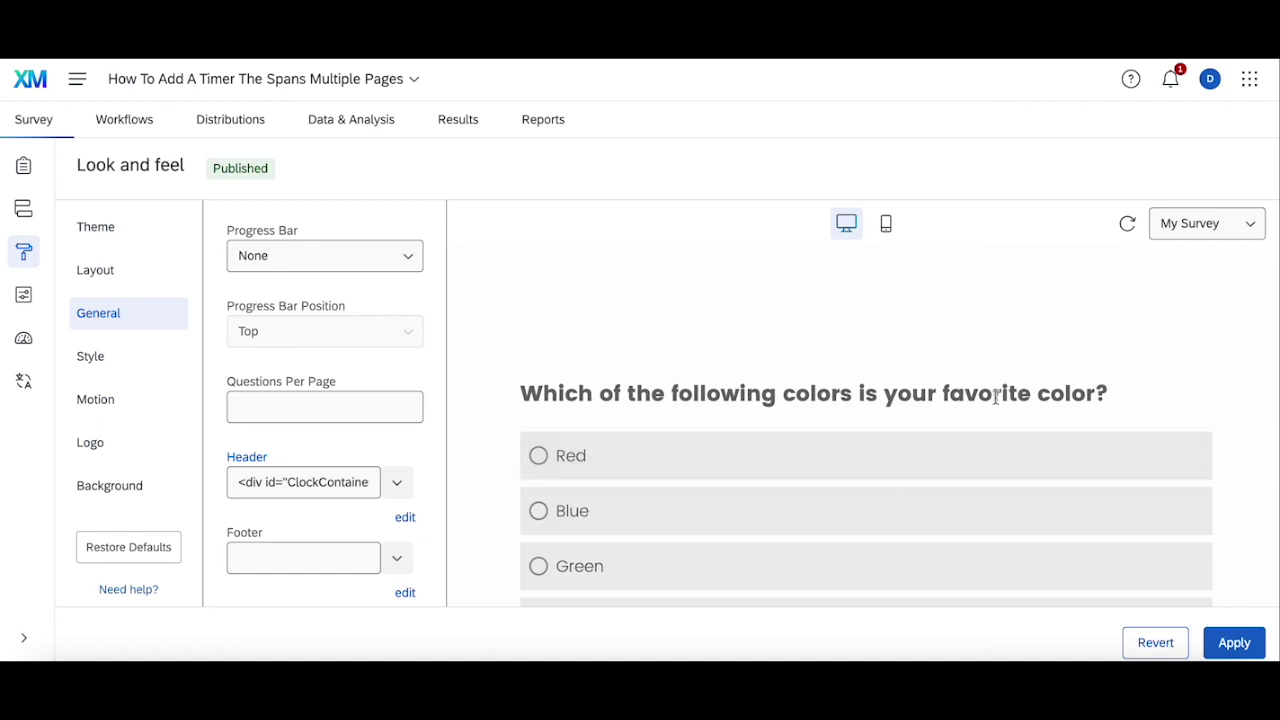
pyautogui.click(1235, 643)
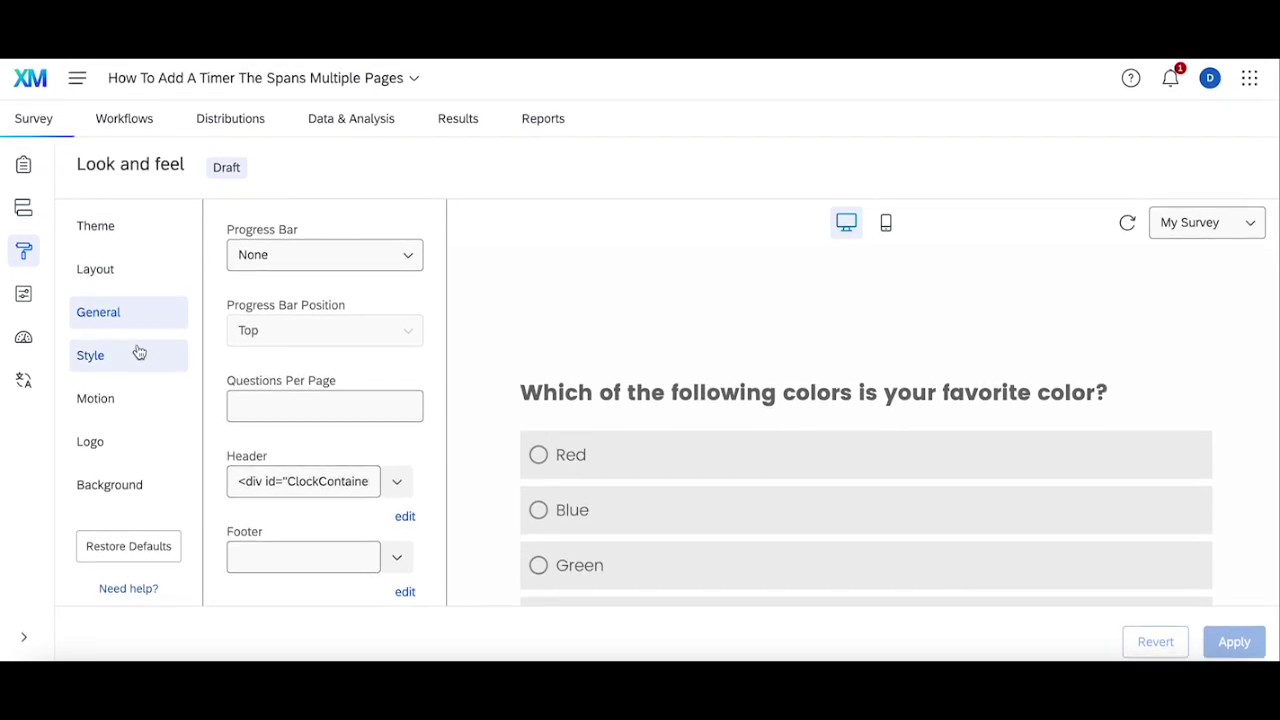
pyautogui.click(123, 270)
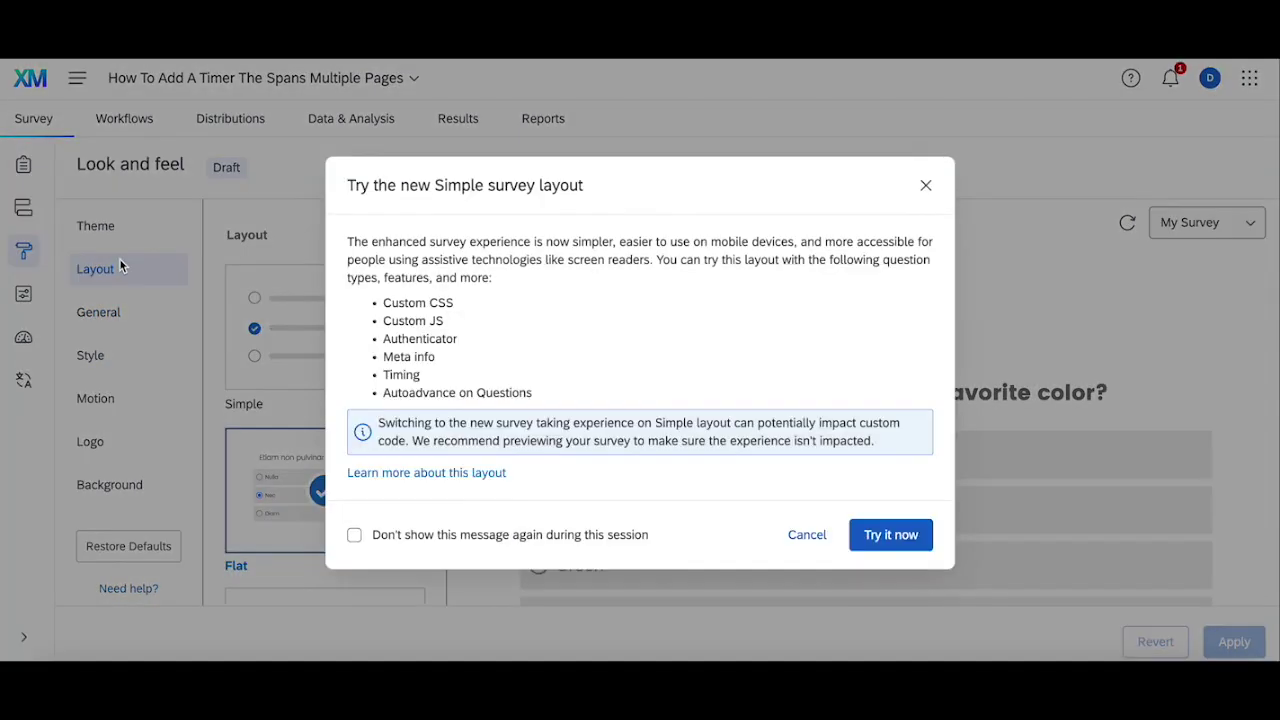
pyautogui.click(804, 536)
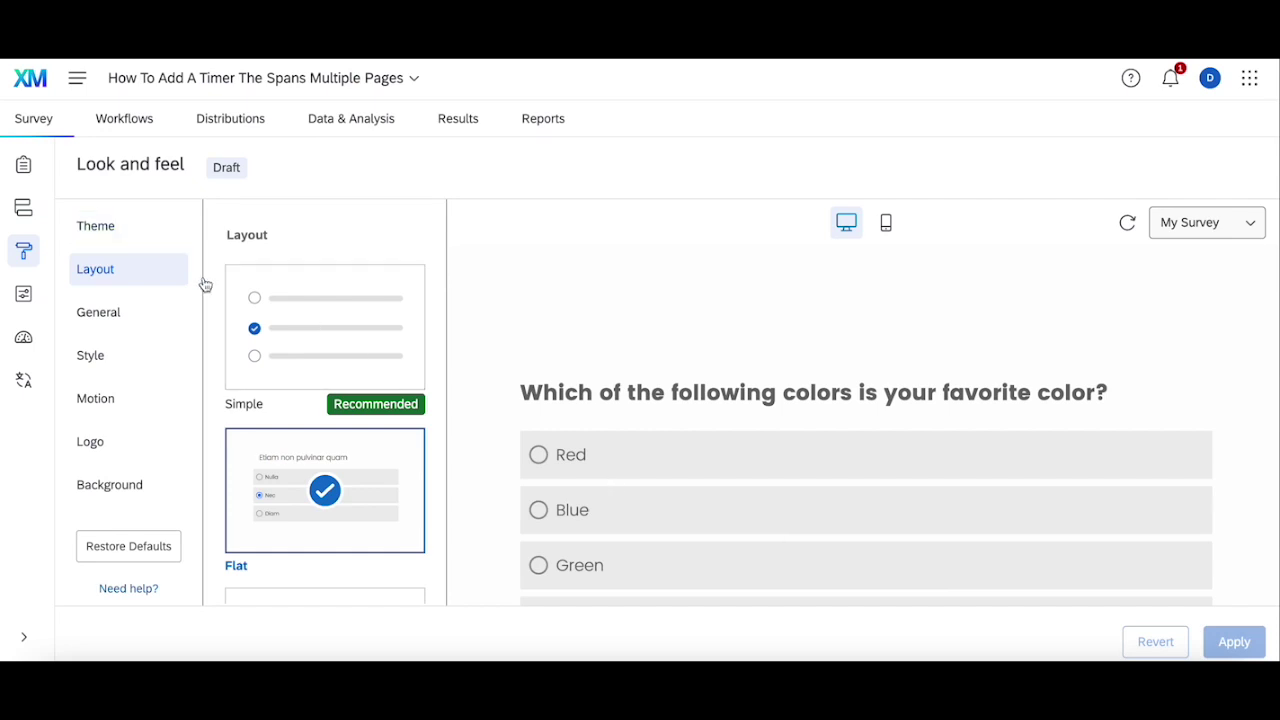
pyautogui.scroll(-3, 317, 380)
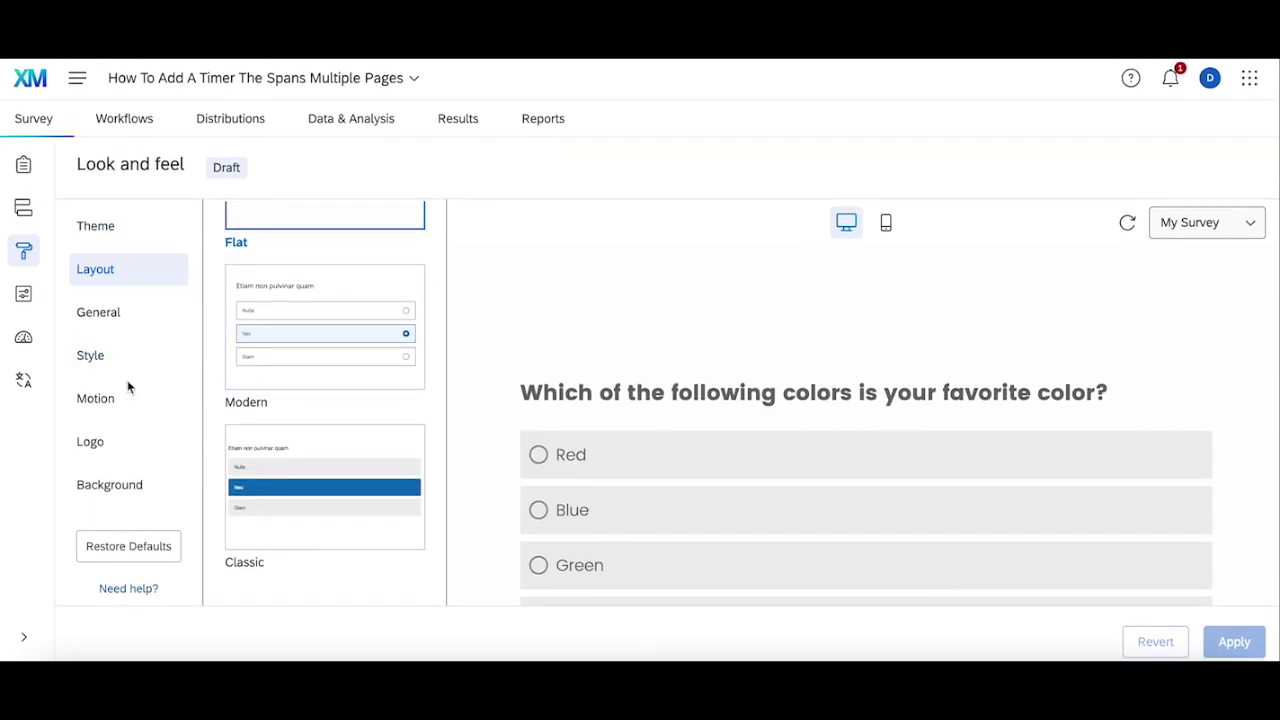
# Add custom CSS pinning #ClockContainer at right 0, top 0 and giving #Clock a 1px solid #4CAF50 border and 20px text, and apply it.
pyautogui.click(112, 340)
pyautogui.scroll(-5, 381, 421)
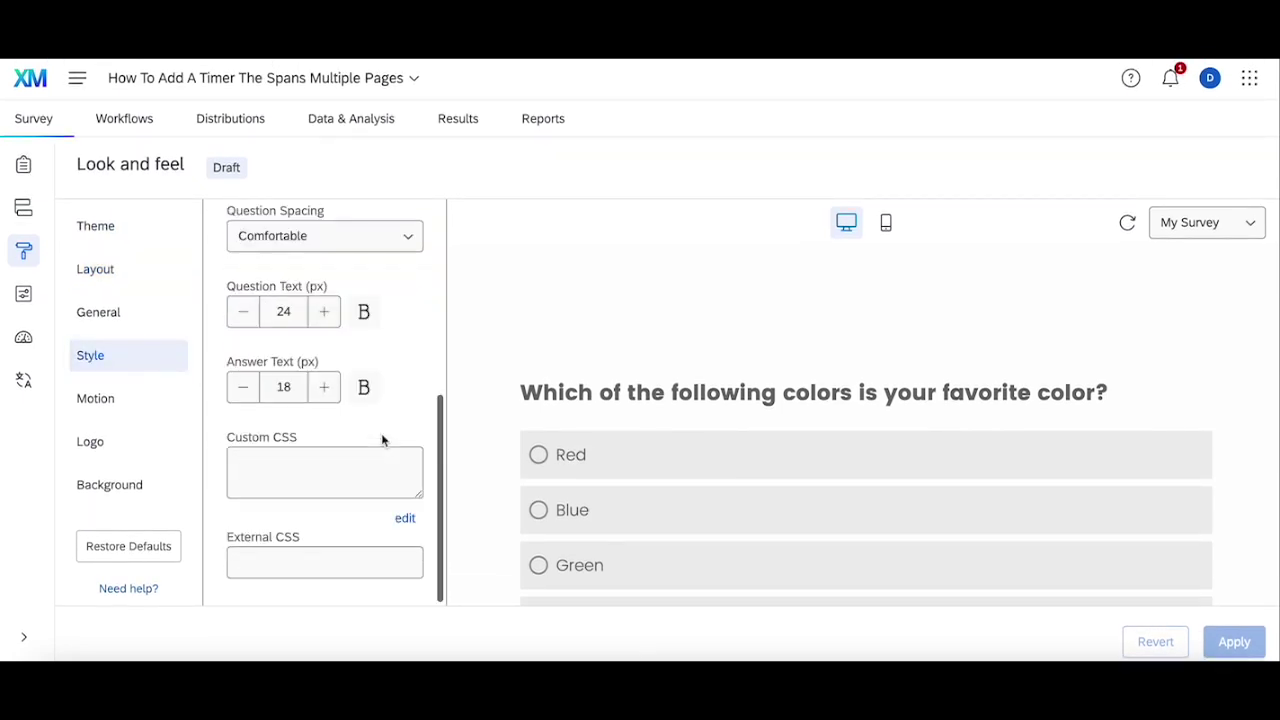
pyautogui.click(405, 519)
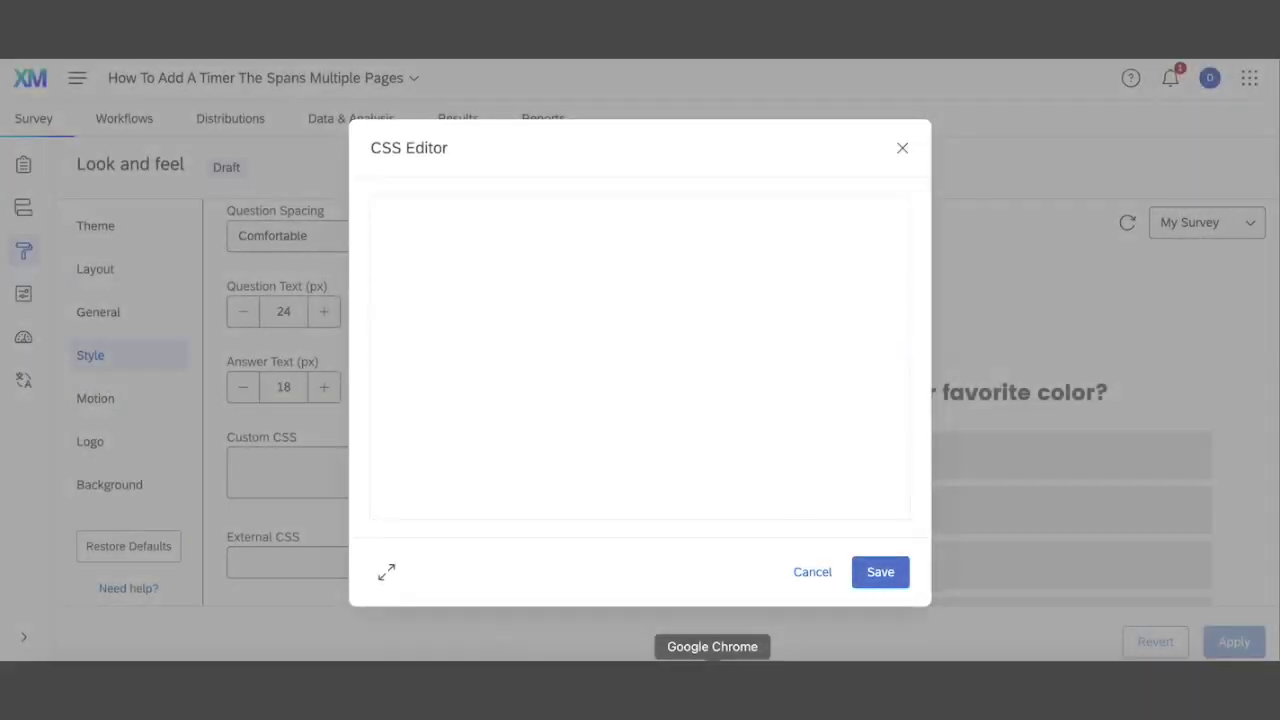
pyautogui.write("#ClockContainer {     position: absolute;     right: 0;     top: 0; } #Clock {   padding: .5em 1em;   border: 1px solid #4CAF50;   display: inline-block;   float:right;   margin: .5em;   font-size: 20px;   color:#4CAF50;   font-family: 'Orbitron', 'Courier New', 'Courier', sans-serif;   font-weight: 200;   min-width: 150px;   text-align: center; }  Trigger in survey: Qualtrics.SurveyEngine.setEmbeddedData('StartTime', new Date().getTime());")
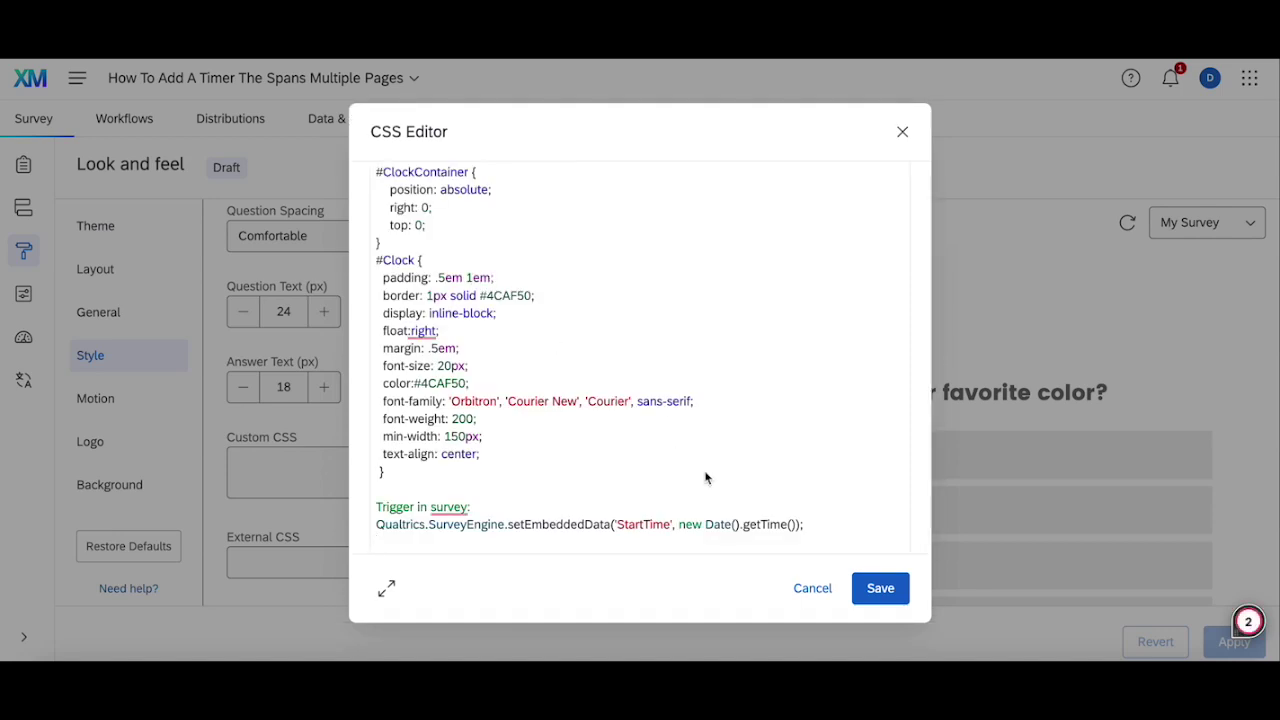
pyautogui.click(880, 590)
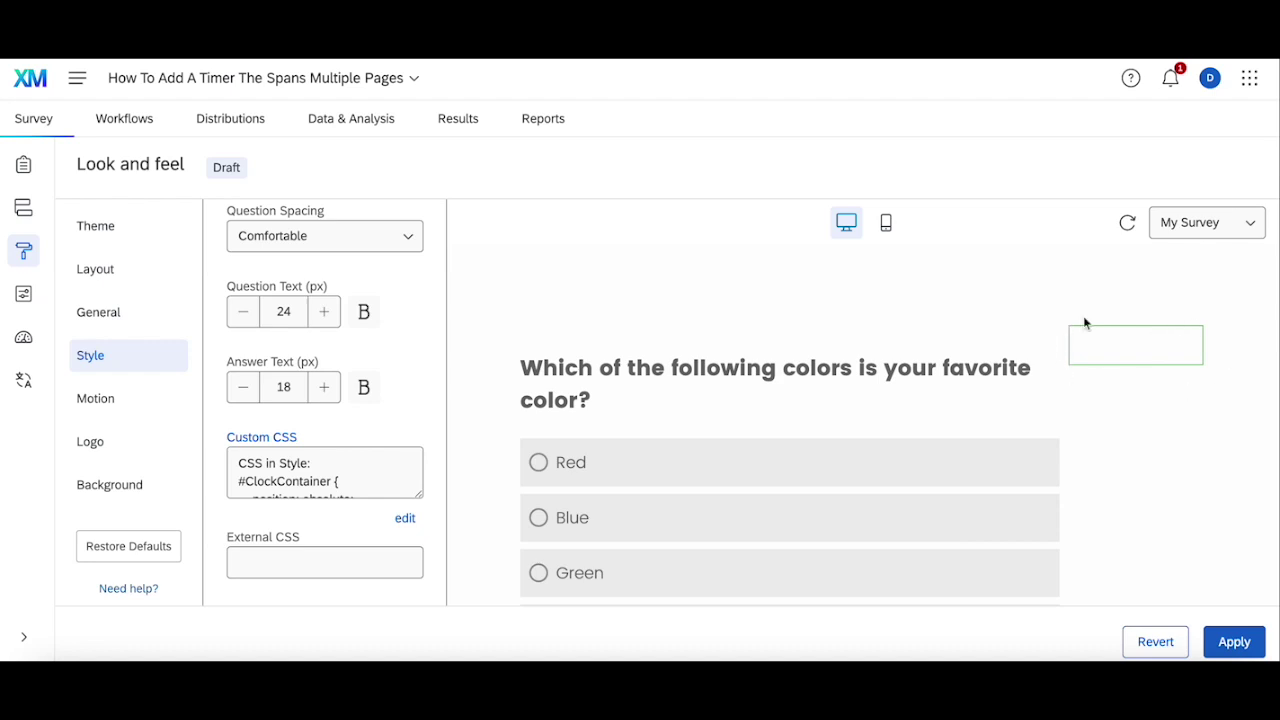
pyautogui.click(1229, 642)
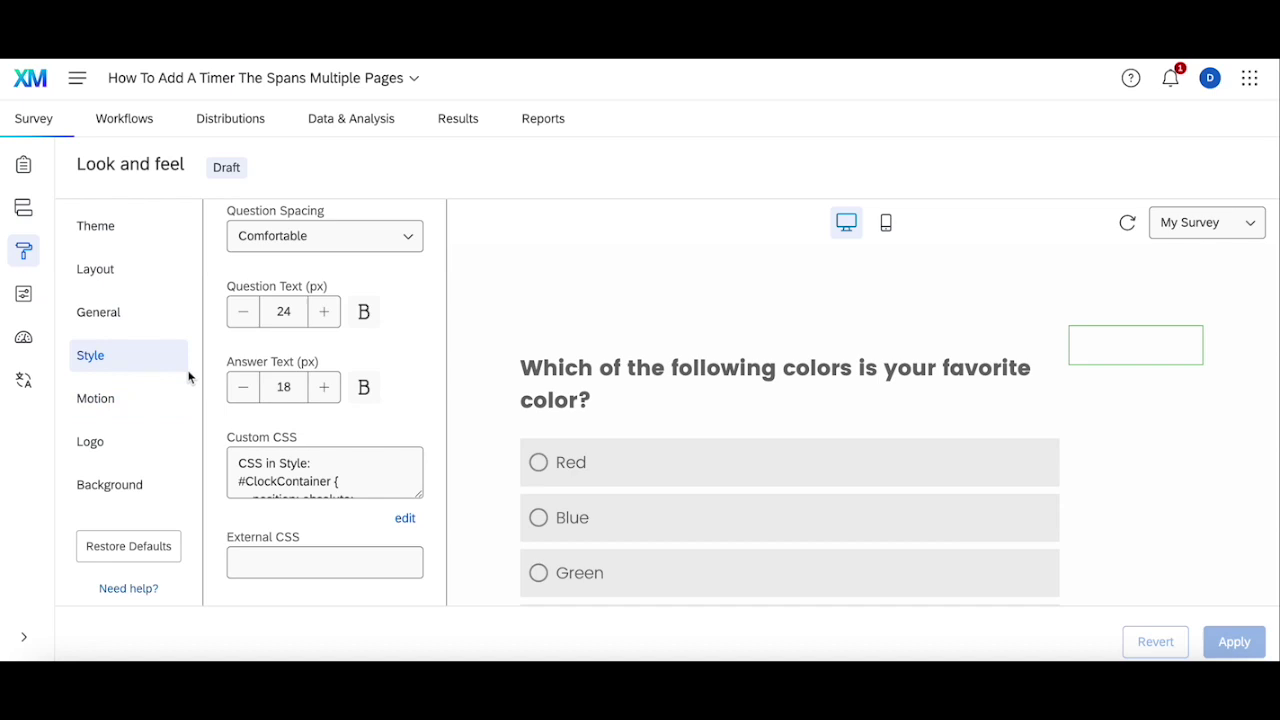
# Review the custom CSS for the clock, including the StartTime trigger code at its end, and save the editor.
pyautogui.click(405, 520)
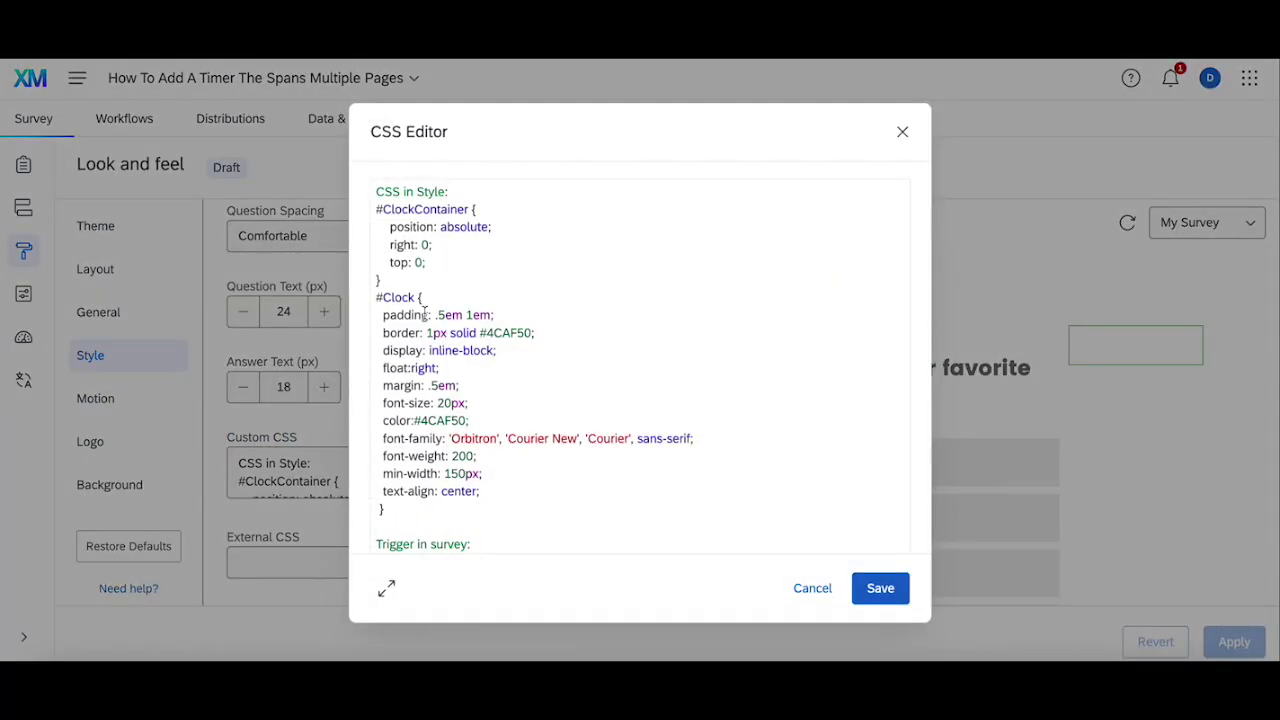
pyautogui.scroll(-1, 425, 312)
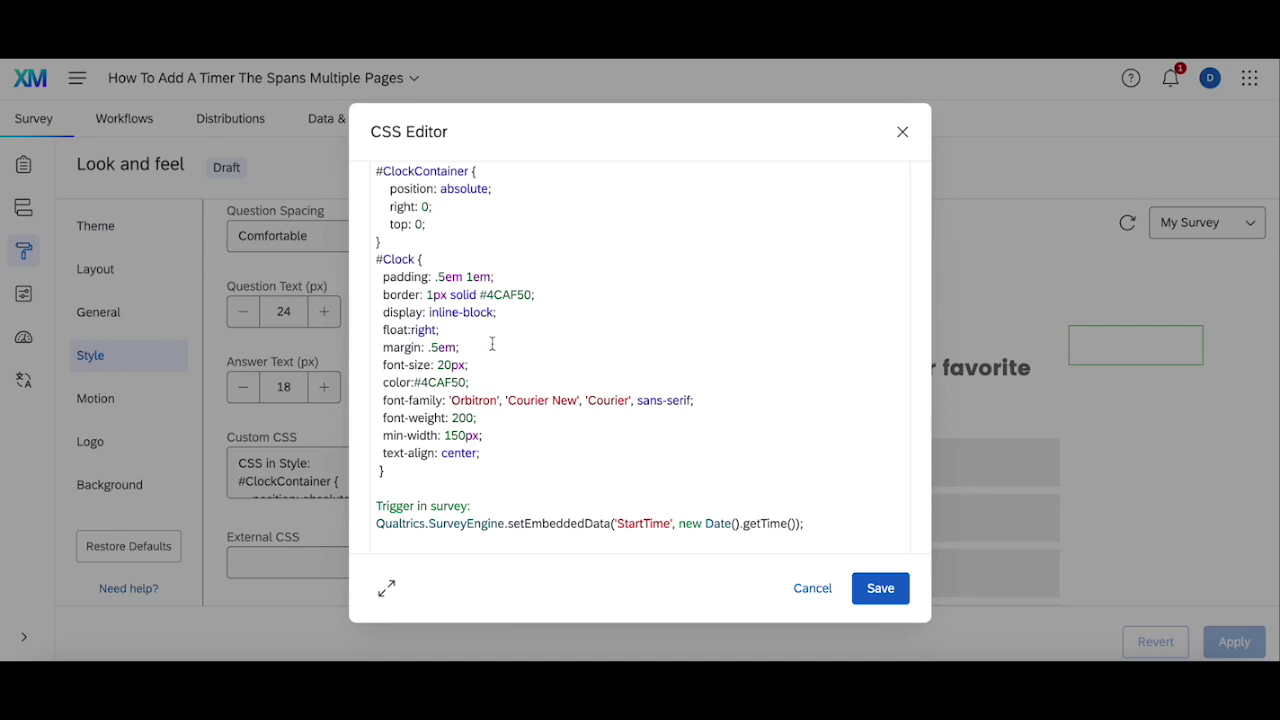
pyautogui.click(439, 497)
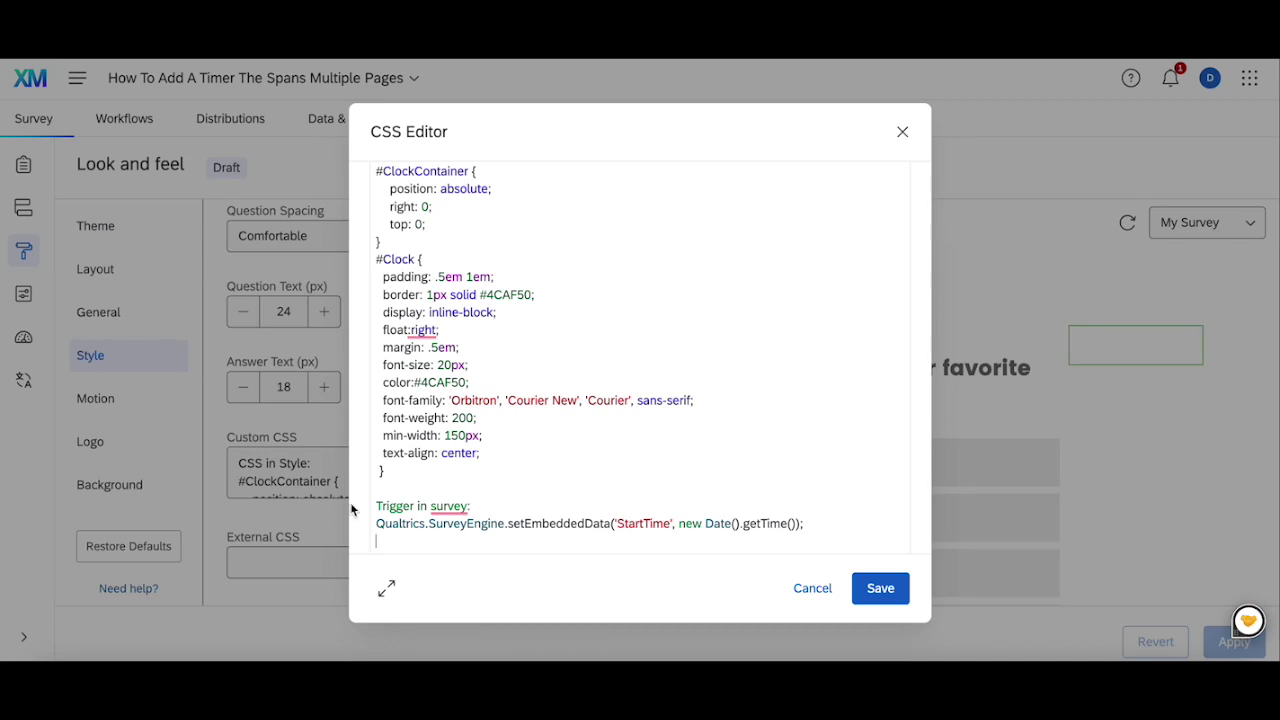
pyautogui.click(699, 528)
pyautogui.click(873, 590)
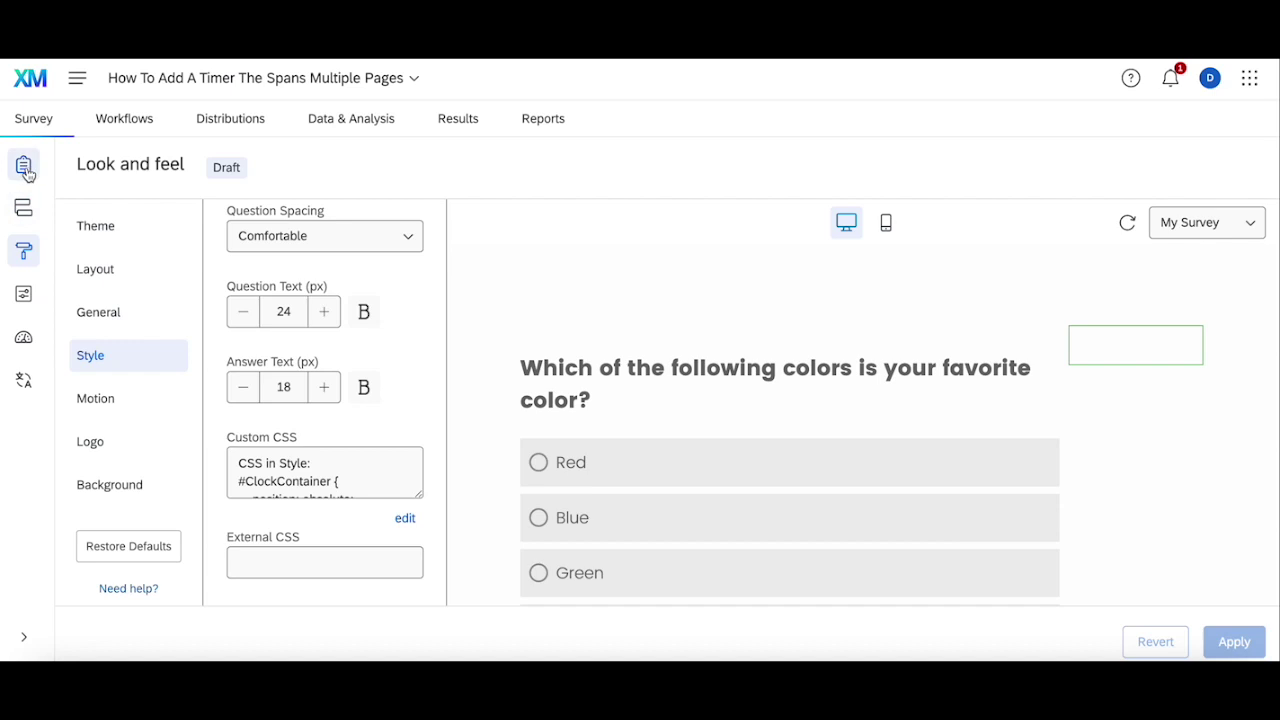
# Insert a blank line inside the script block of the survey header's source code, and save and apply the header.
pyautogui.click(105, 314)
pyautogui.scroll(-5, 381, 418)
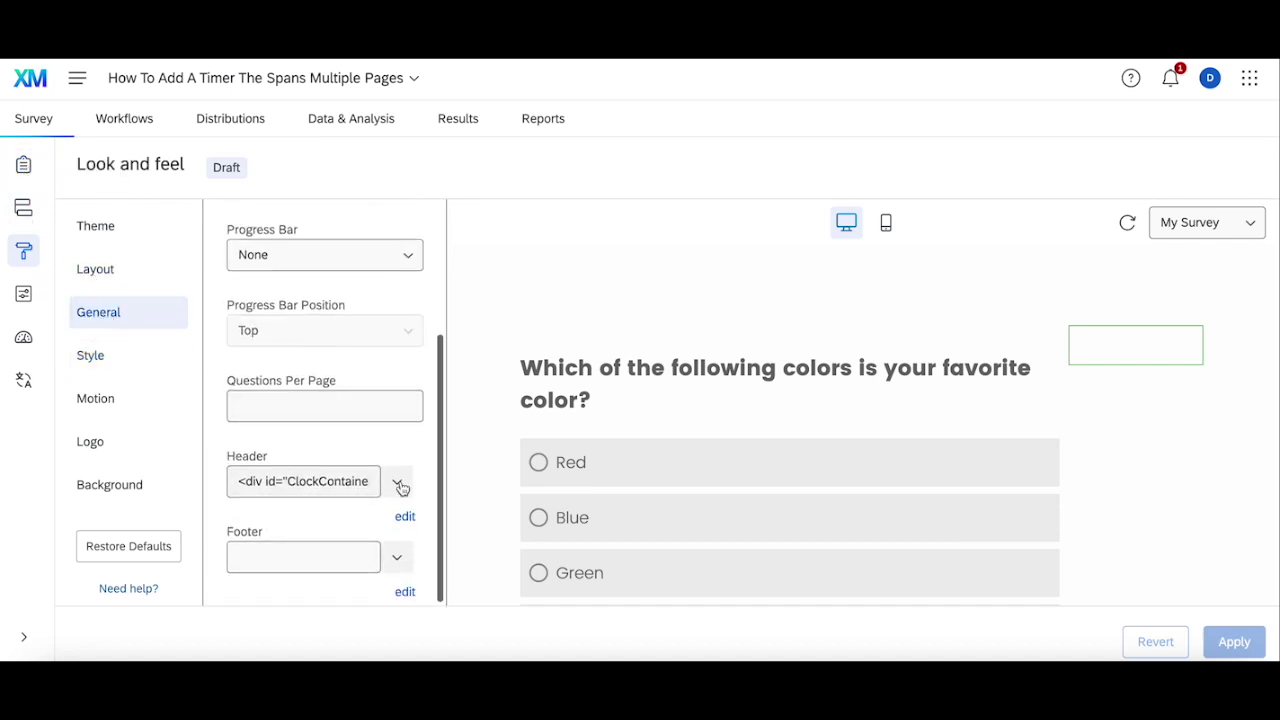
pyautogui.click(405, 516)
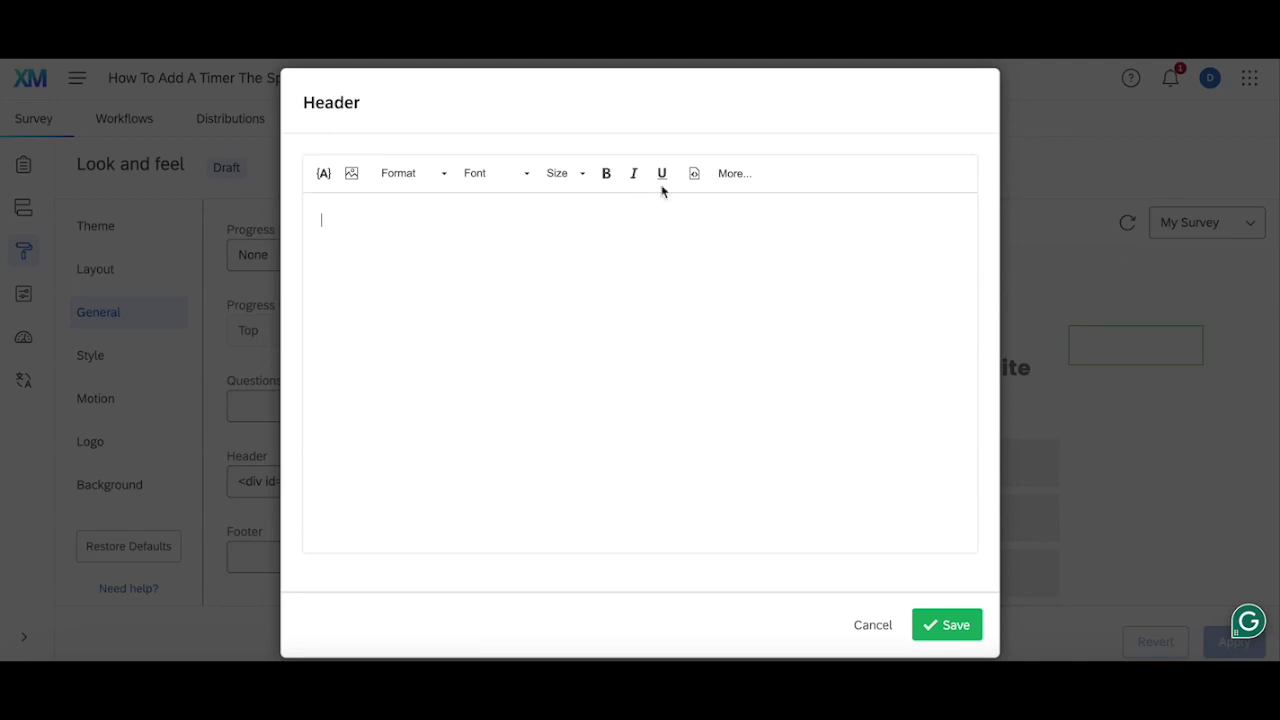
pyautogui.click(694, 173)
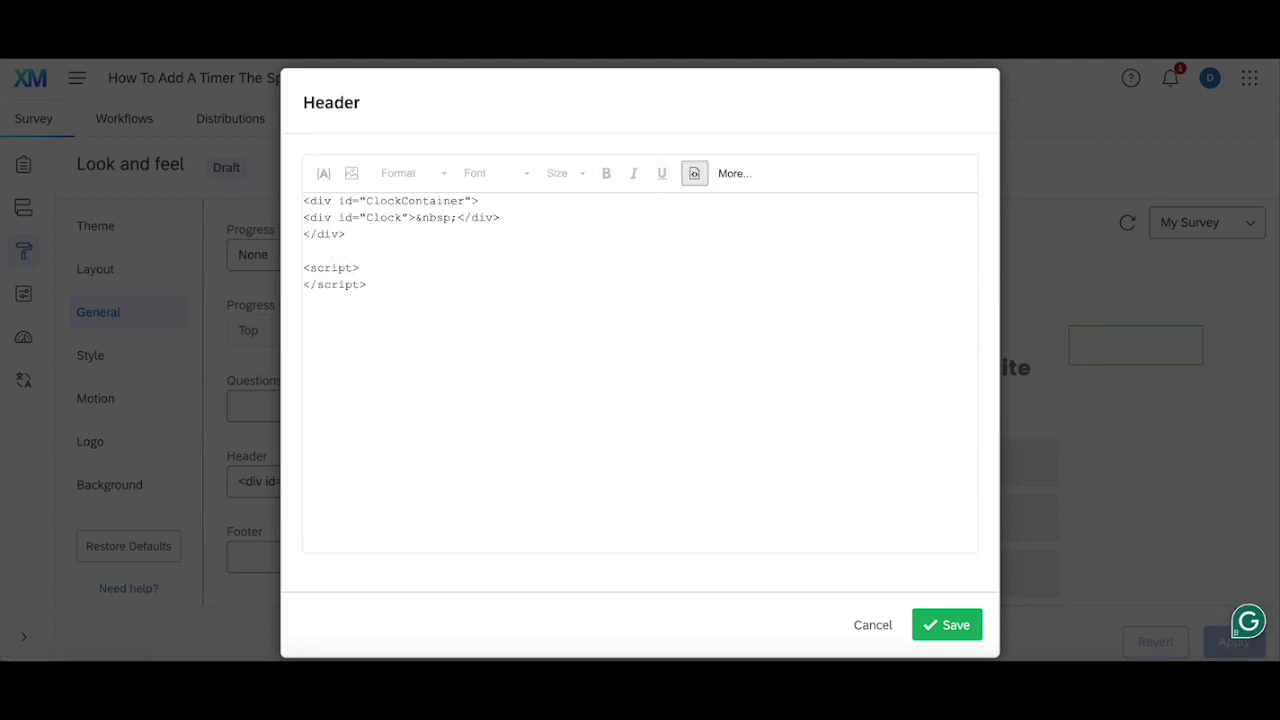
pyautogui.click(370, 266)
pyautogui.press('Return')
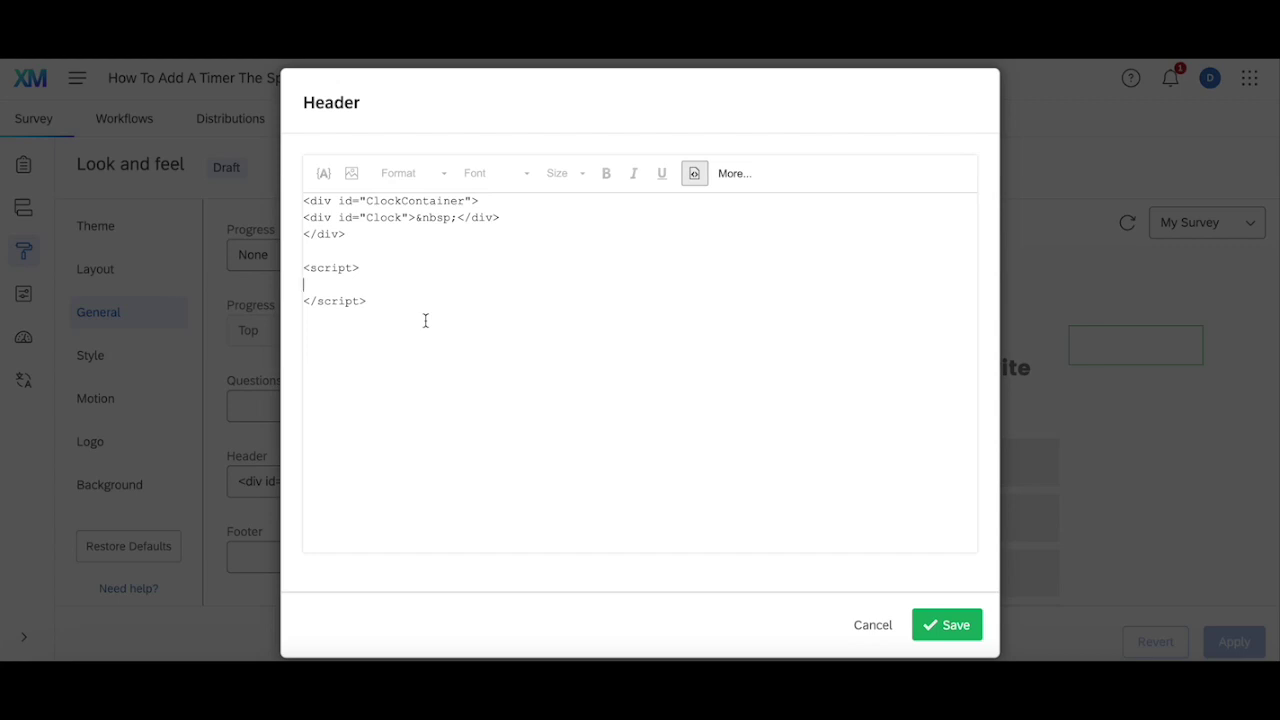
pyautogui.click(955, 629)
pyautogui.click(1230, 641)
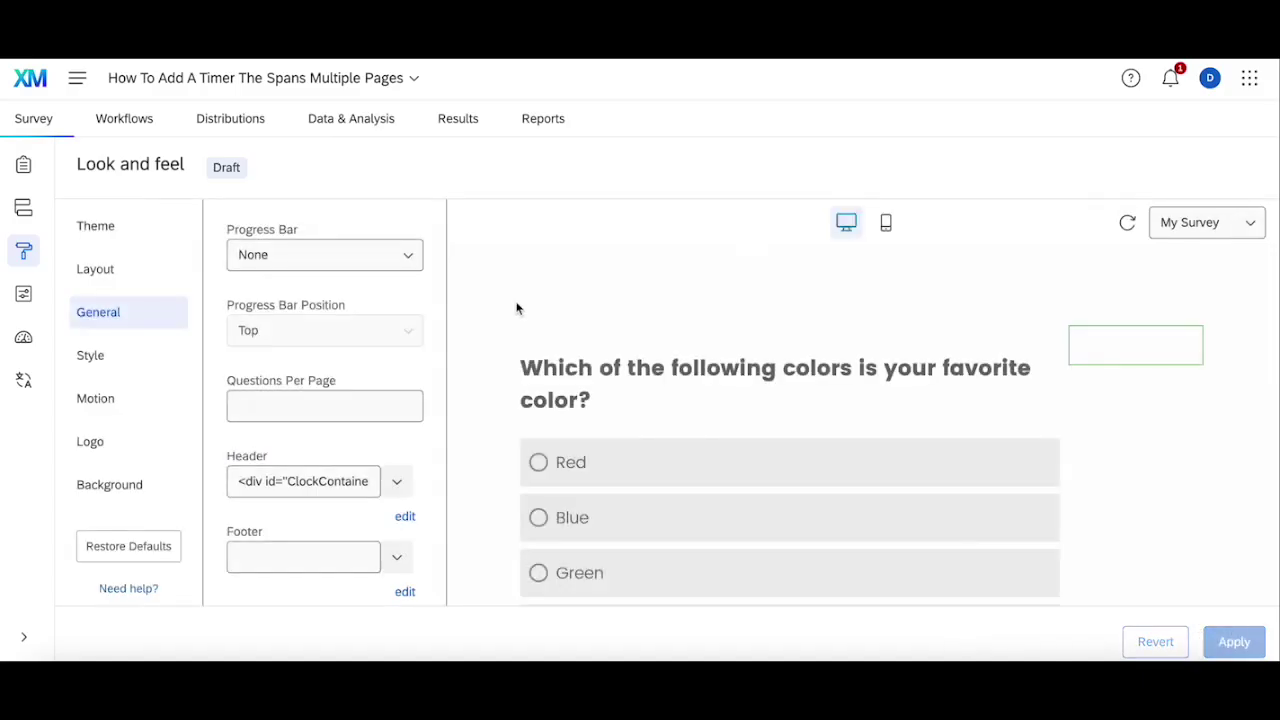
# Reopen the survey's custom CSS, examine the setEmbeddedData line for StartTime at its end, and save the editor.
pyautogui.click(24, 166)
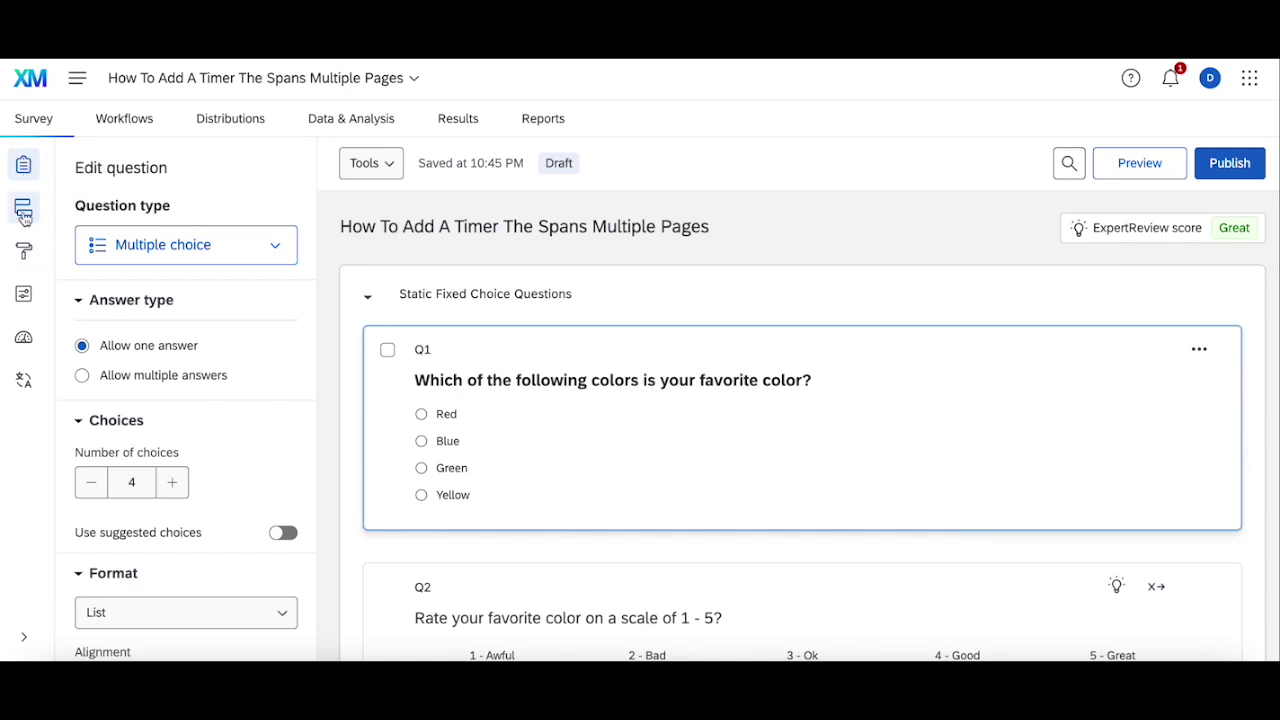
pyautogui.click(24, 250)
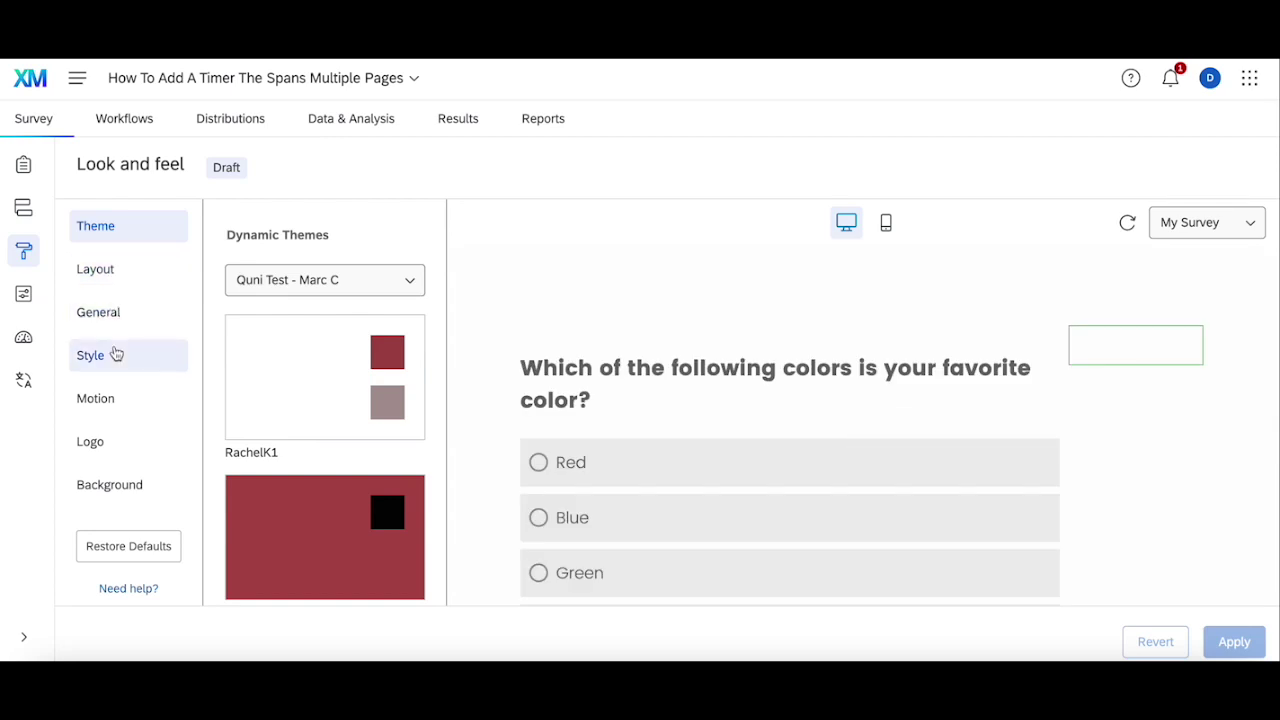
pyautogui.click(116, 348)
pyautogui.scroll(-5, 366, 457)
pyautogui.click(405, 519)
pyautogui.scroll(-1, 586, 500)
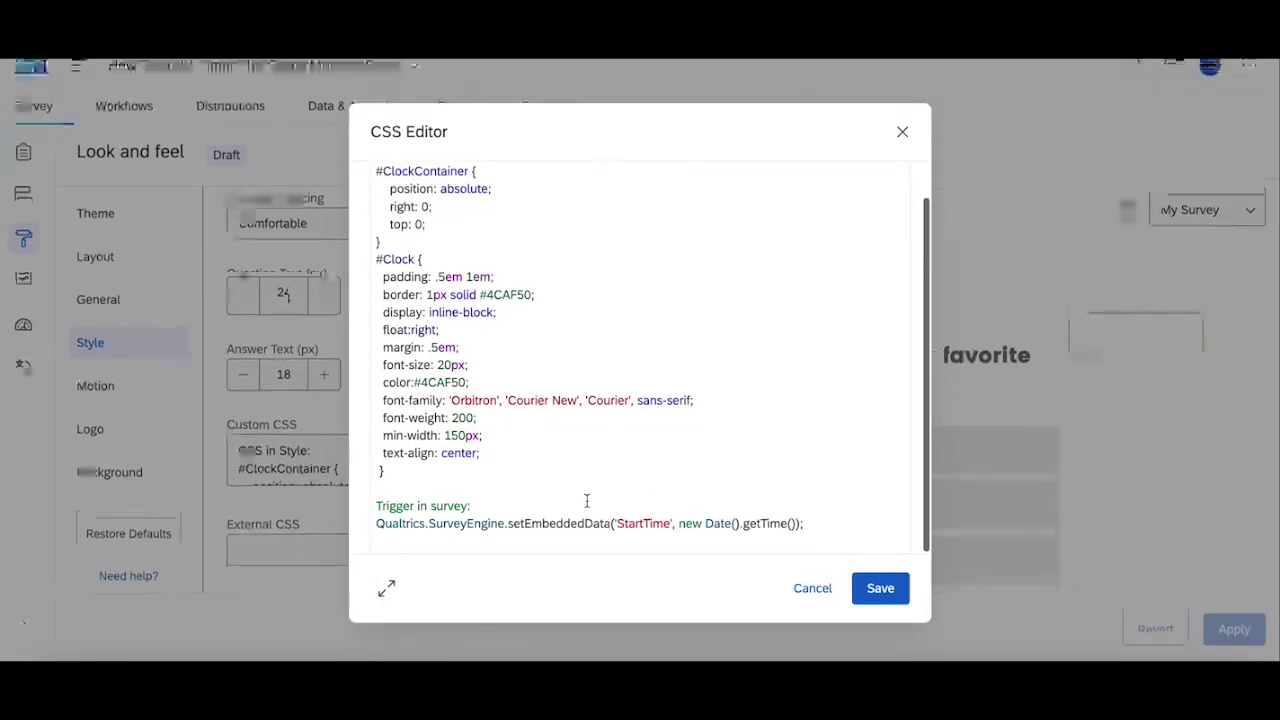
pyautogui.click(480, 536)
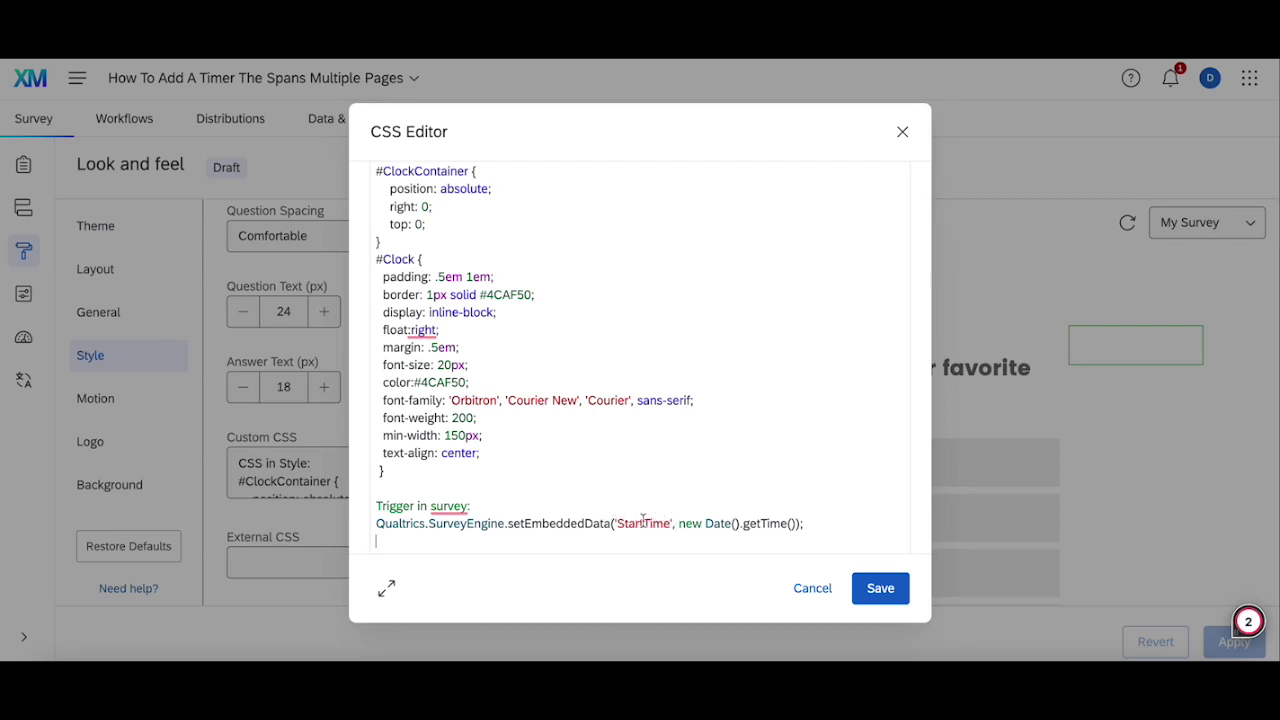
pyautogui.click(898, 586)
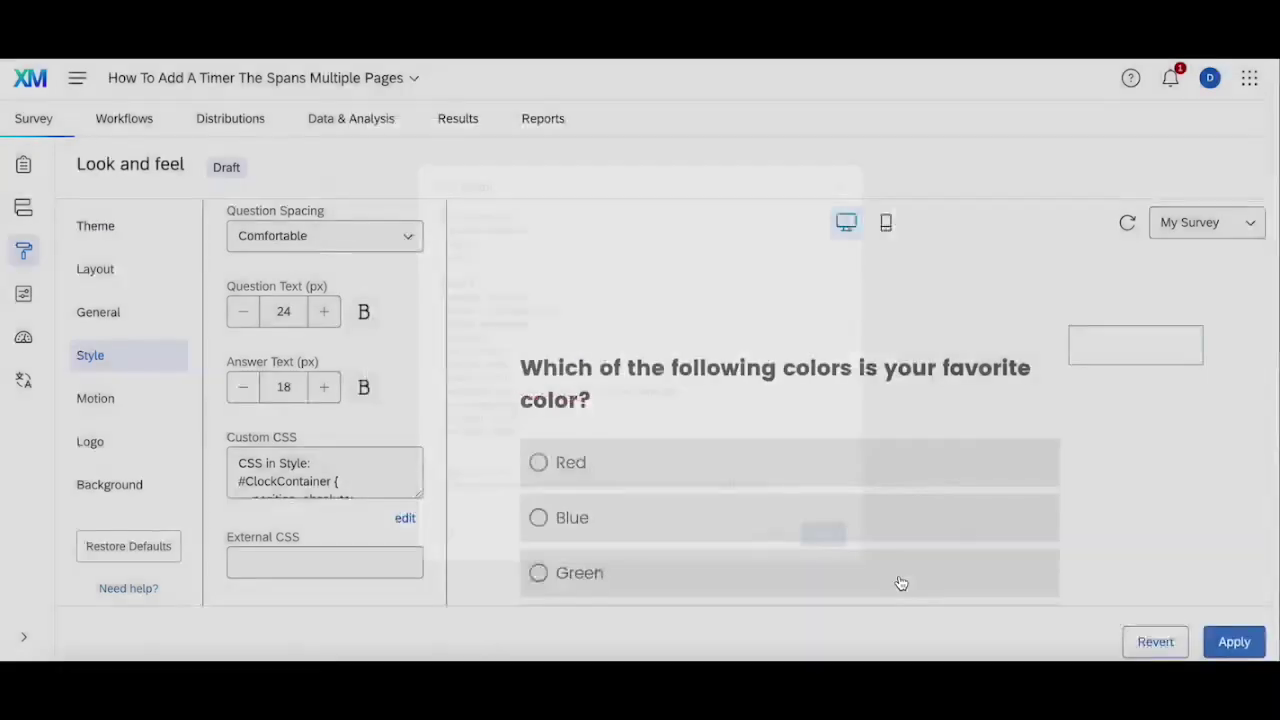
# Go to the survey flow without saving the look and feel changes, and delete the embedded data element with the Test field.
pyautogui.click(23, 207)
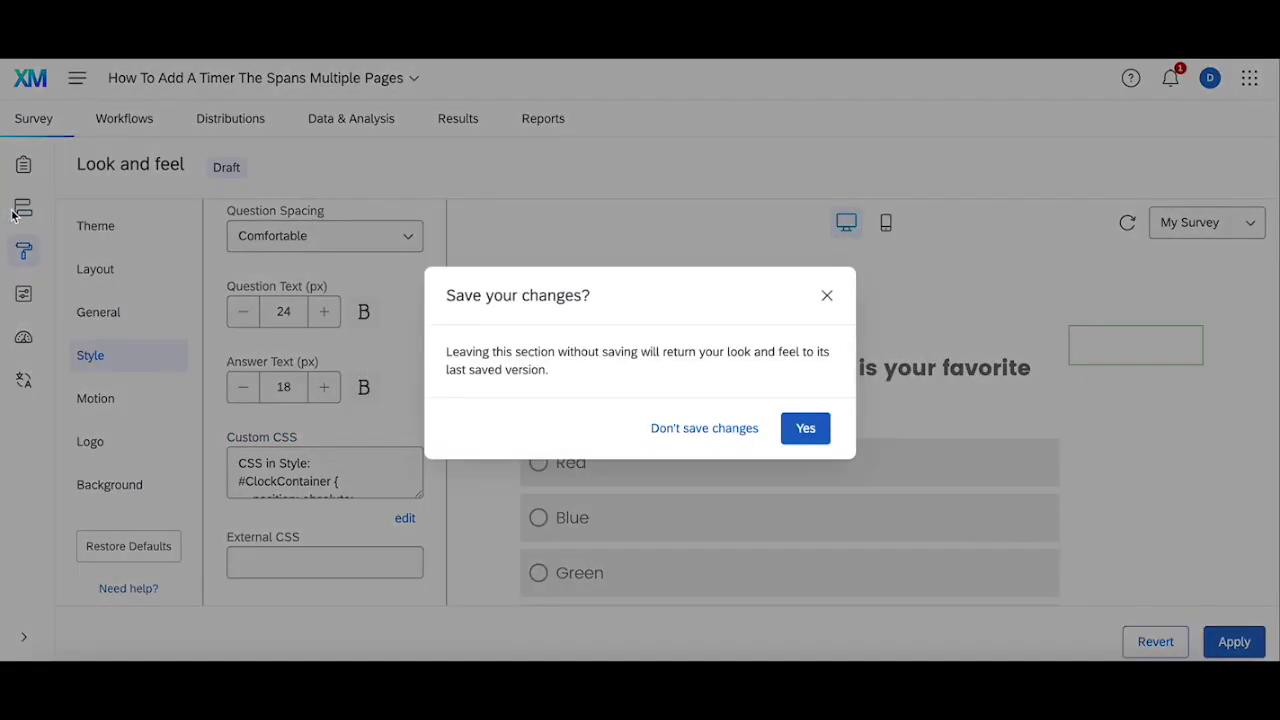
pyautogui.click(706, 426)
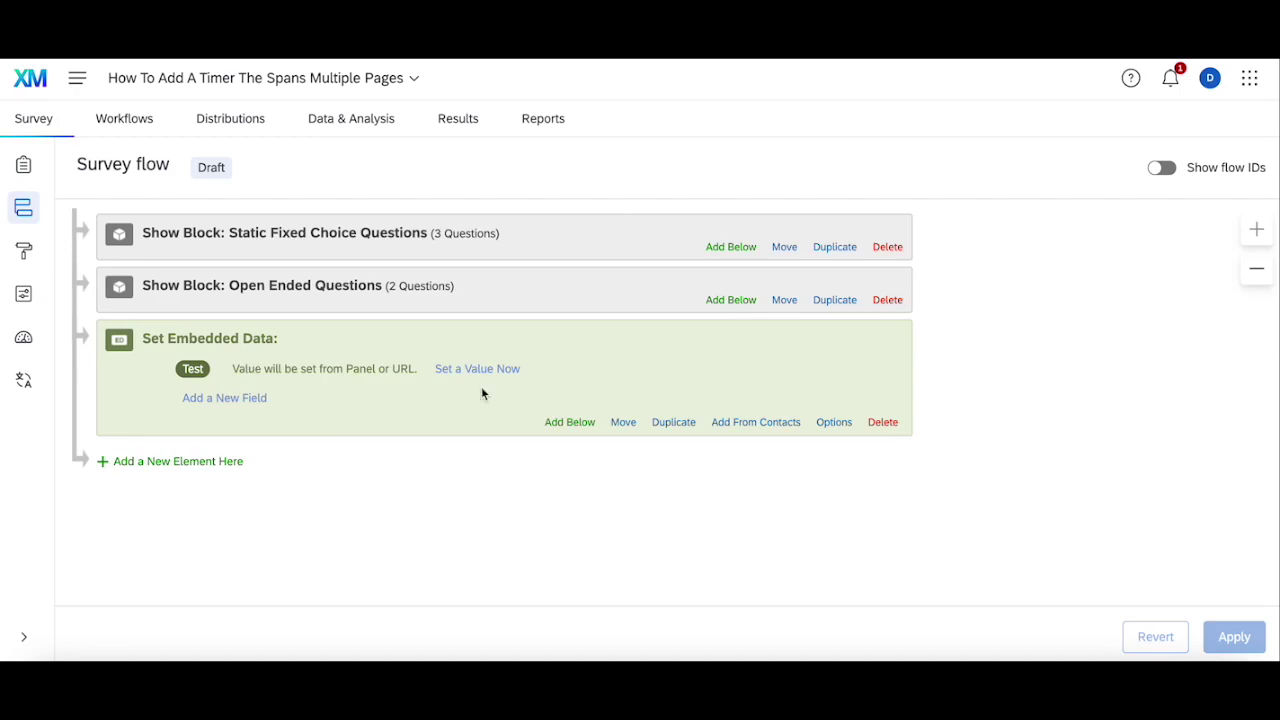
pyautogui.click(882, 422)
pyautogui.click(826, 427)
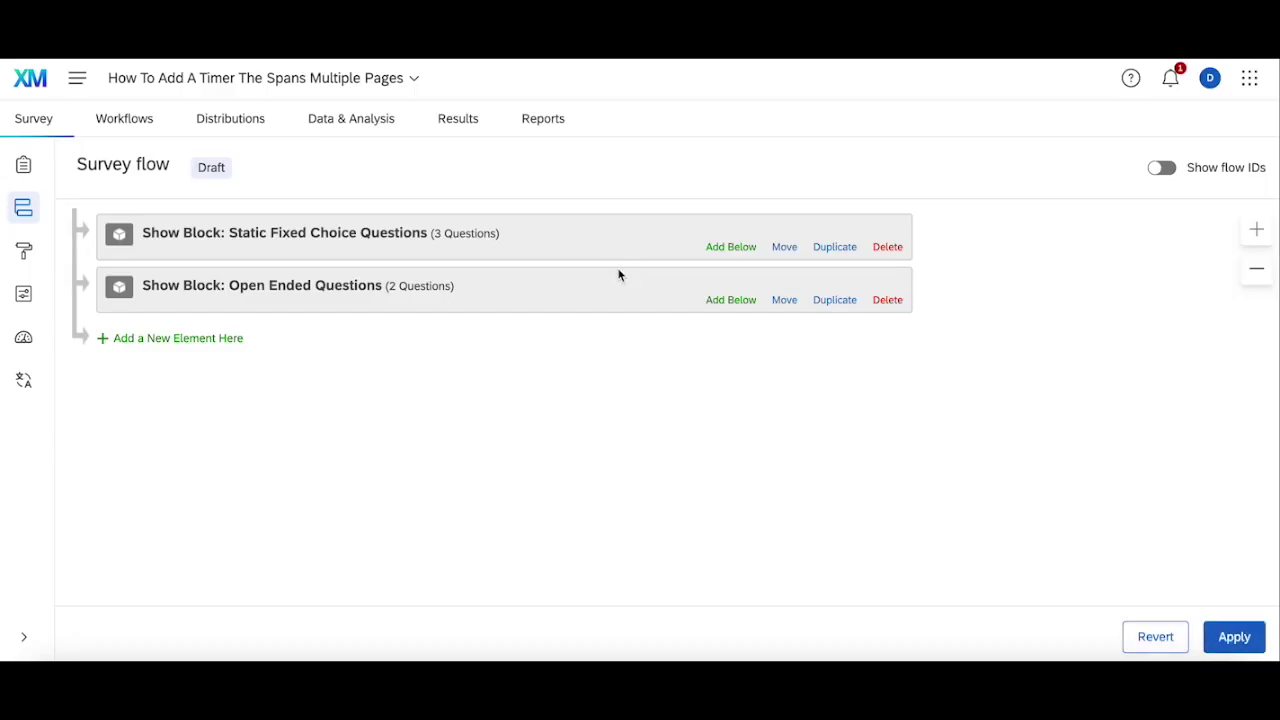
# Add an embedded data element with the field StartTime, move it to the start of the survey flow, and apply the flow.
pyautogui.click(213, 340)
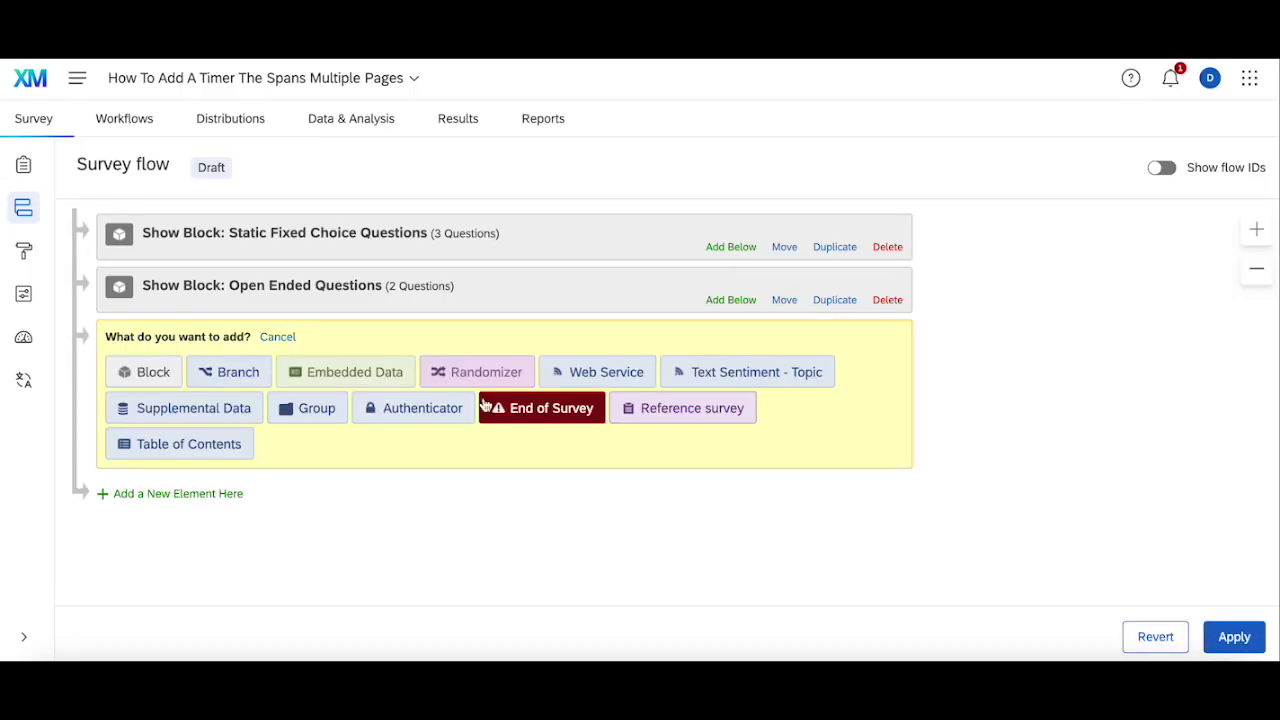
pyautogui.click(364, 373)
pyautogui.write('StartTime')
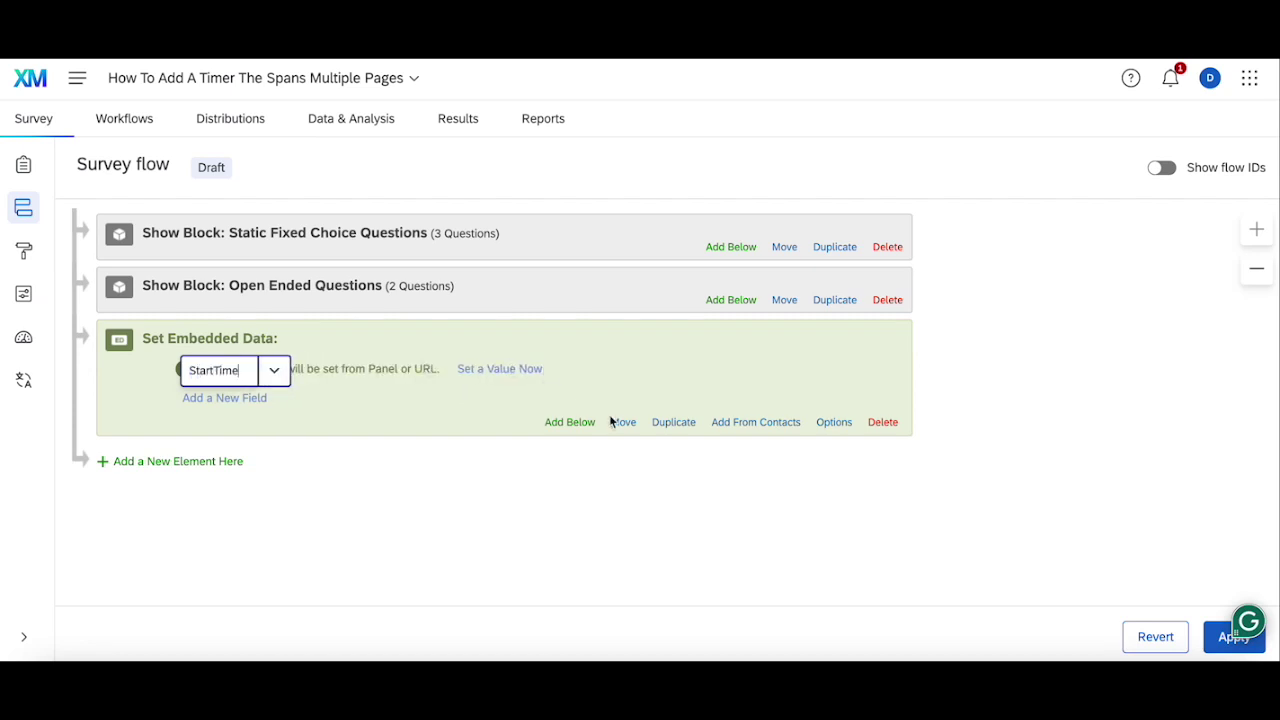
pyautogui.click(623, 422)
pyautogui.click(583, 257)
pyautogui.moveTo(626, 421); pyautogui.dragTo(626, 220)
pyautogui.click(1236, 638)
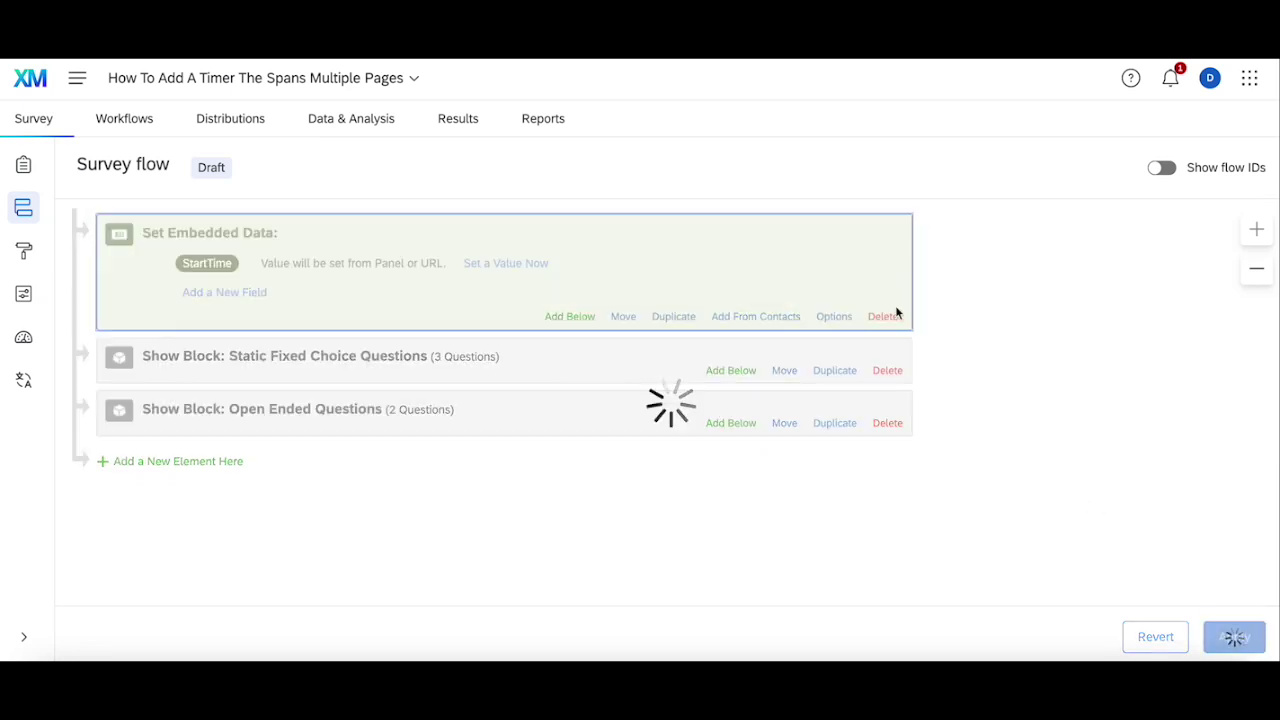
# Return to the look and feel settings, check the custom CSS down to its "Trigger in survey" section, and save the editor.
pyautogui.click(24, 167)
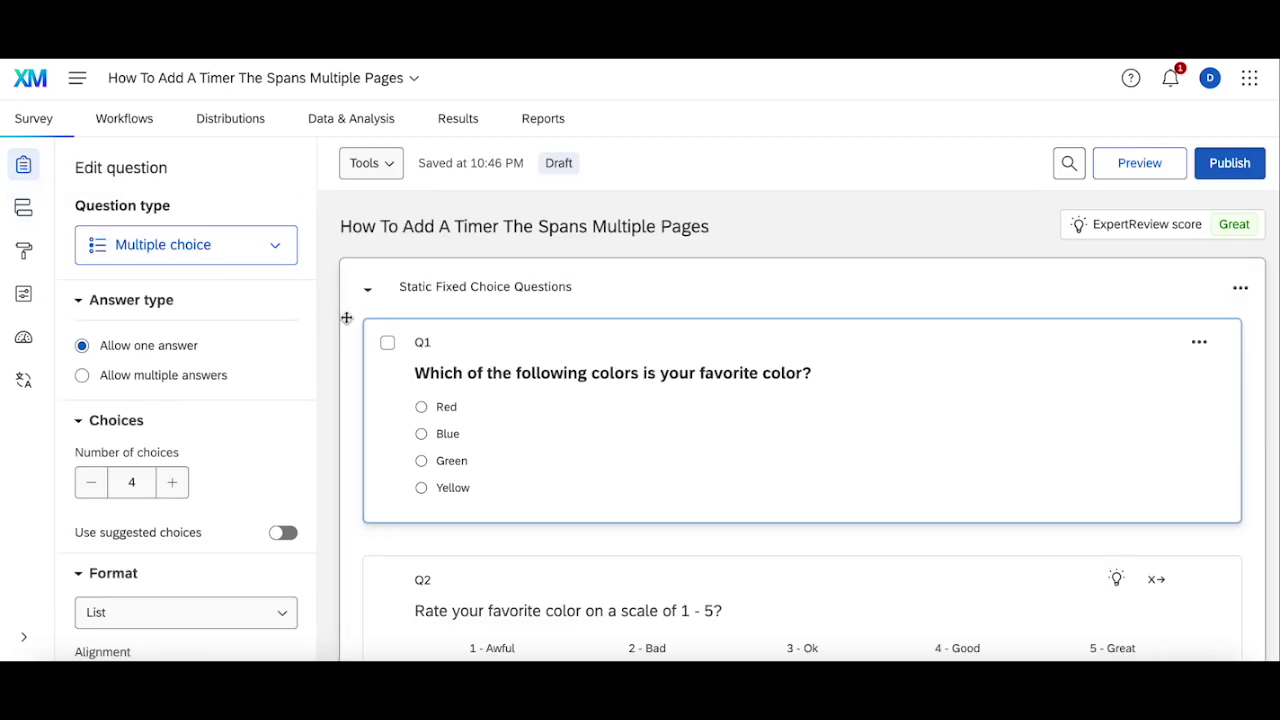
pyautogui.click(26, 252)
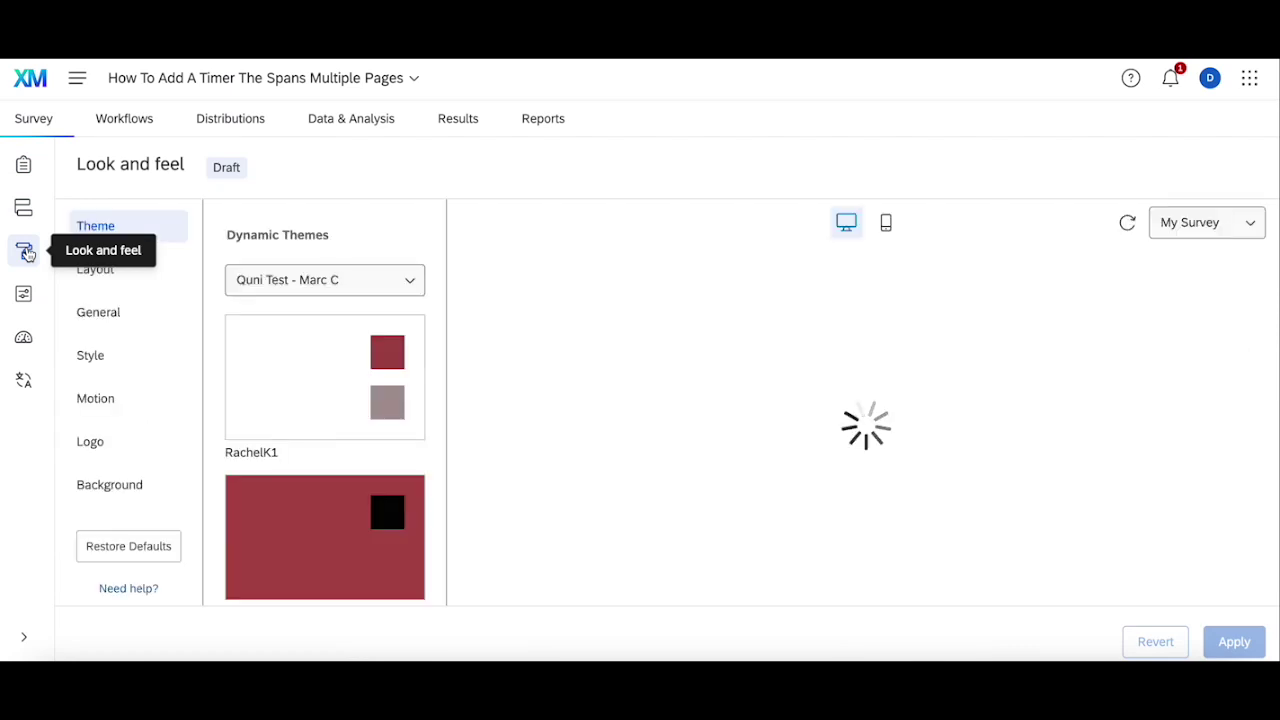
pyautogui.click(114, 358)
pyautogui.scroll(-4, 393, 447)
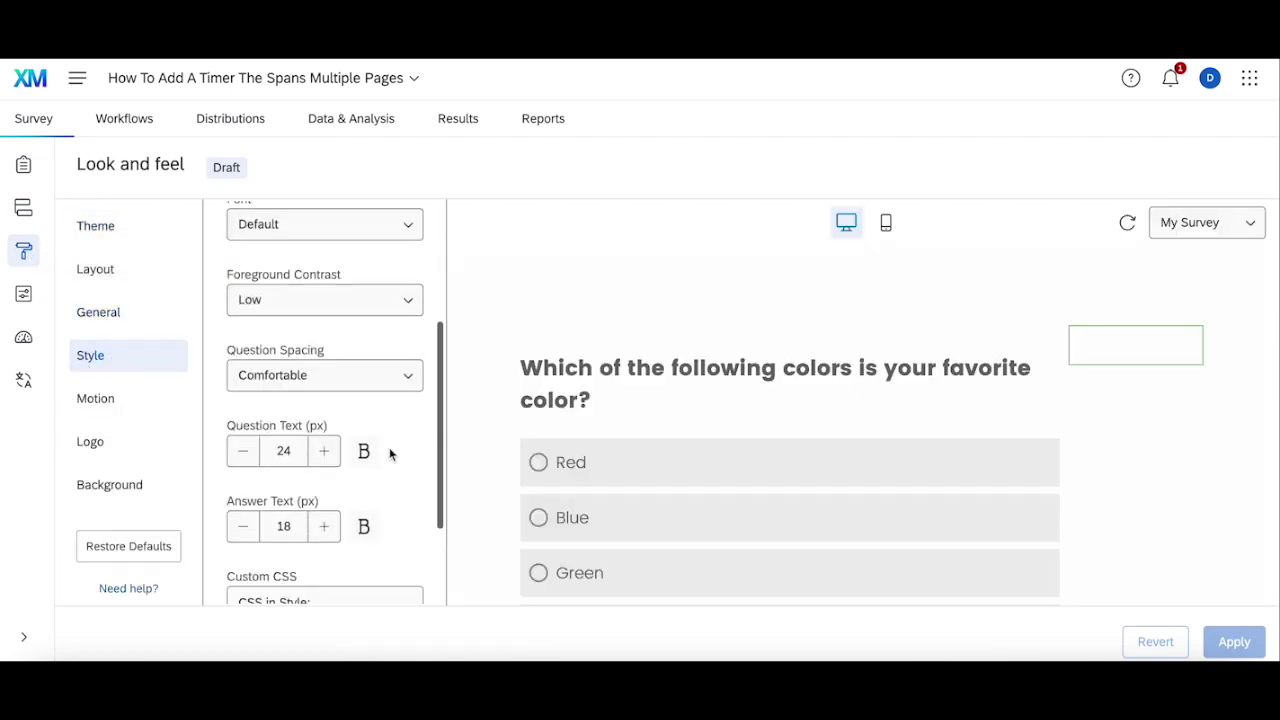
pyautogui.click(406, 519)
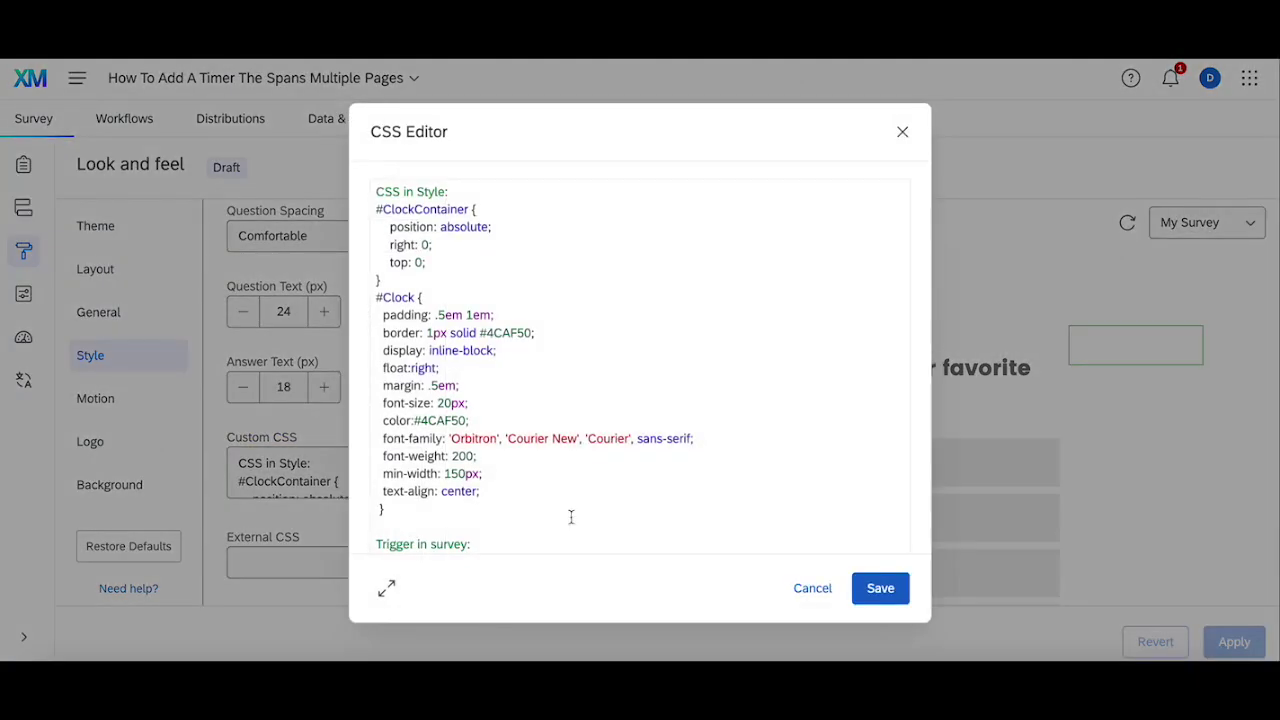
pyautogui.scroll(-2, 571, 517)
pyautogui.click(874, 600)
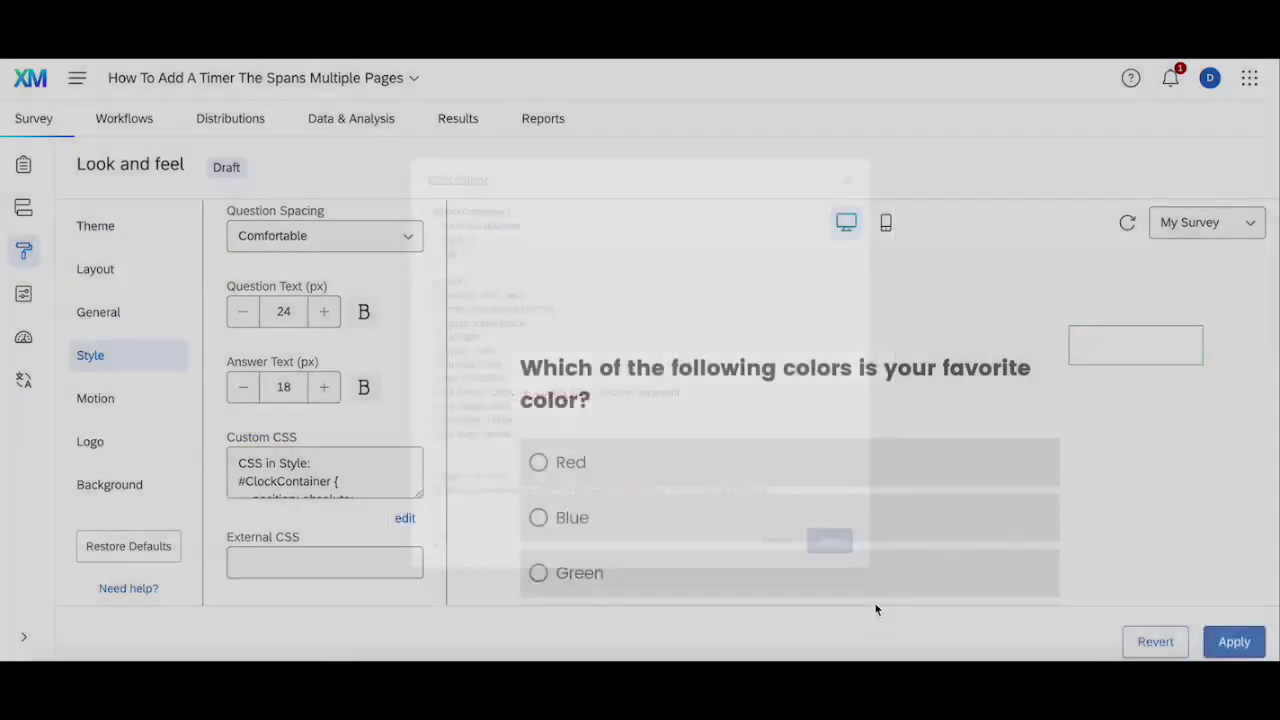
# Insert the timer JavaScript, from var timer to the addOnUnload function with clearInterval(timer), between the script tags in the header's source code.
pyautogui.click(113, 311)
pyautogui.scroll(-2, 404, 447)
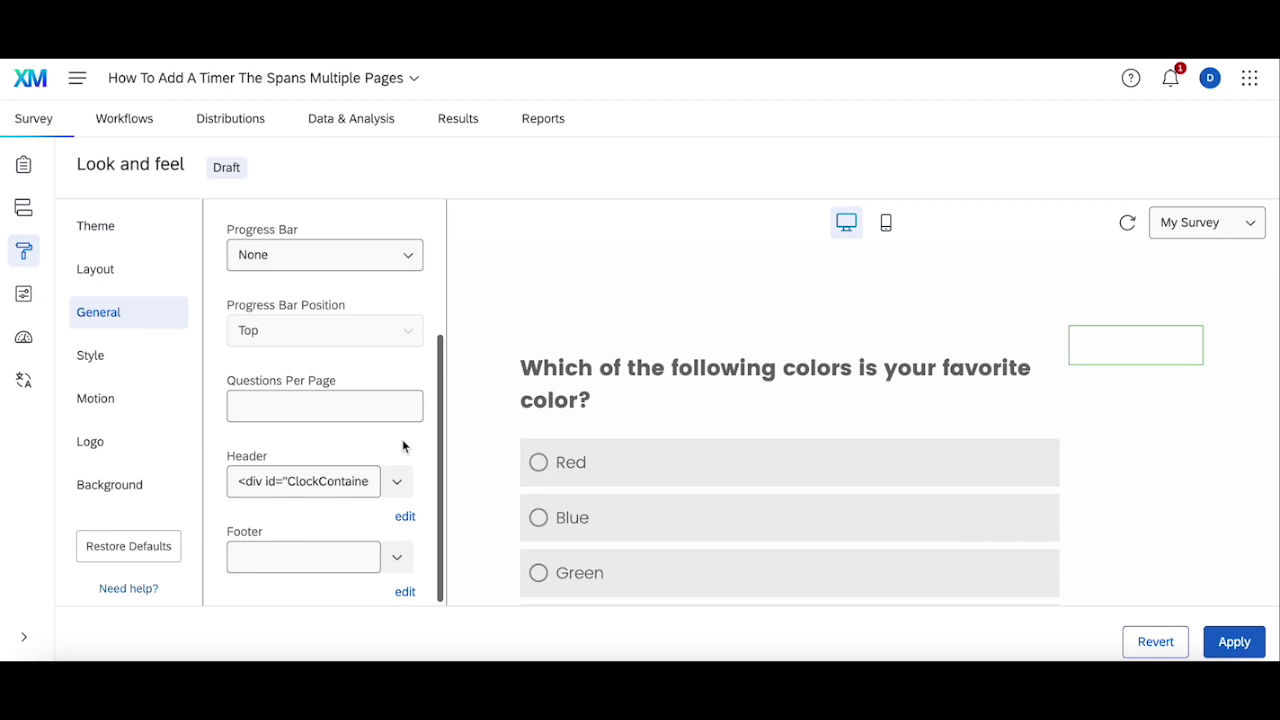
pyautogui.click(406, 517)
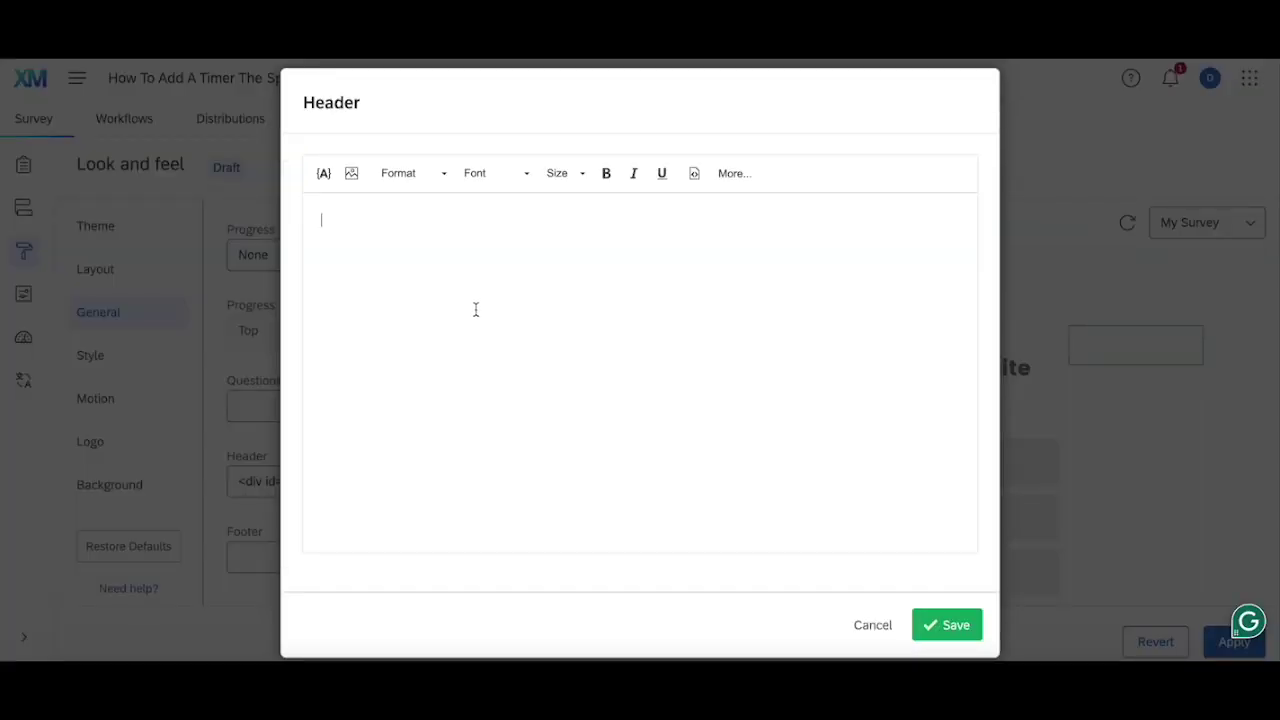
pyautogui.click(690, 178)
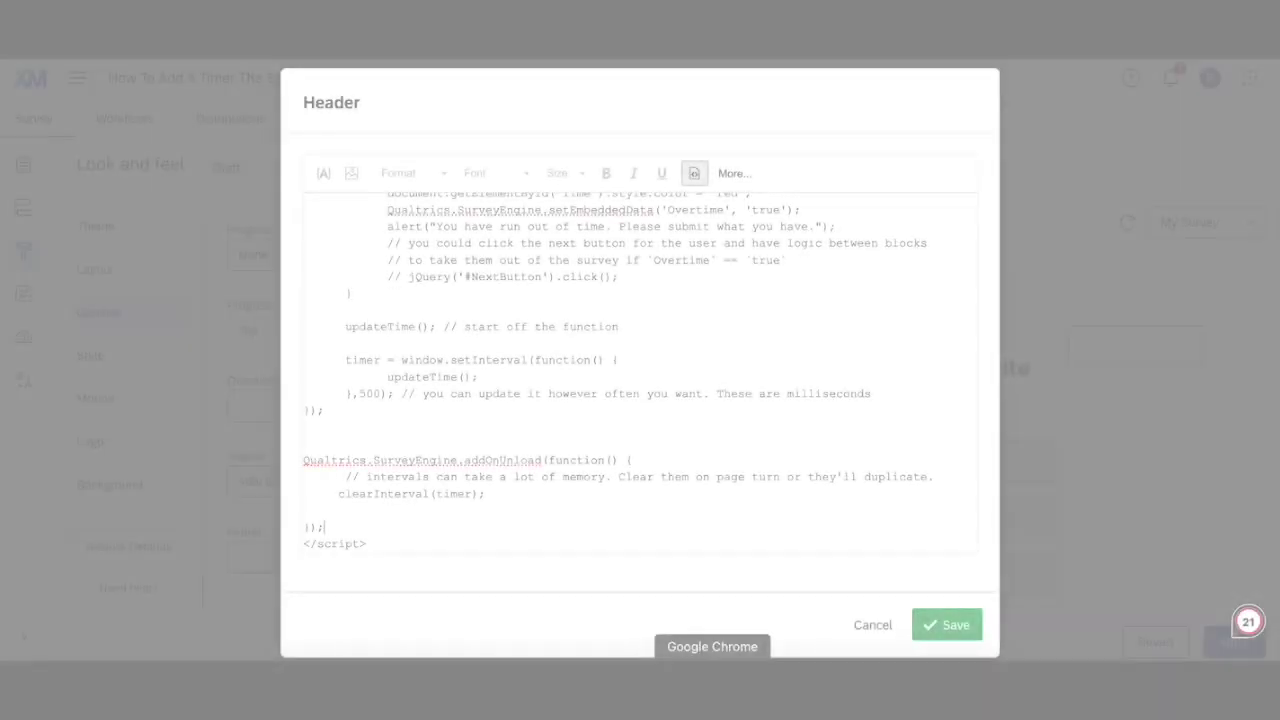
# Review the header's timer script, especially the time limit variable, the showTimeUp function, the update interval and the unload function.
pyautogui.scroll(10, 676, 490)
pyautogui.scroll(5, 673, 450)
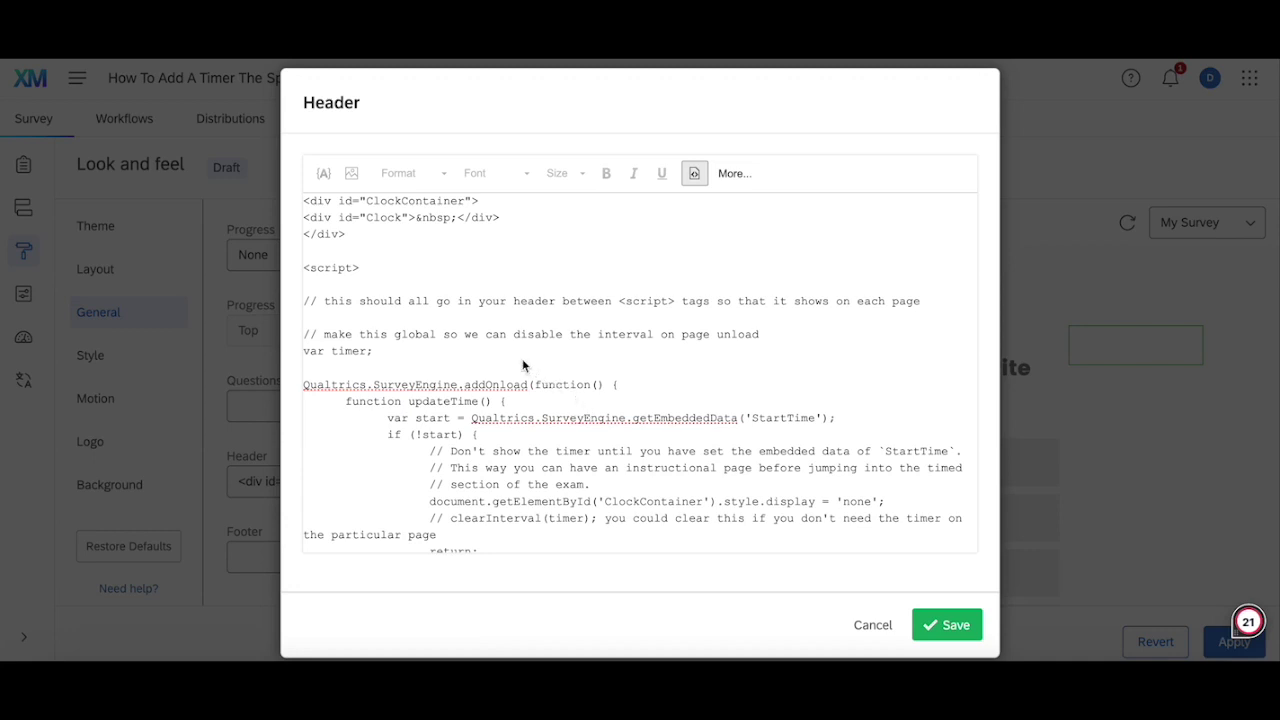
pyautogui.scroll(-5, 518, 362)
pyautogui.scroll(-1, 518, 362)
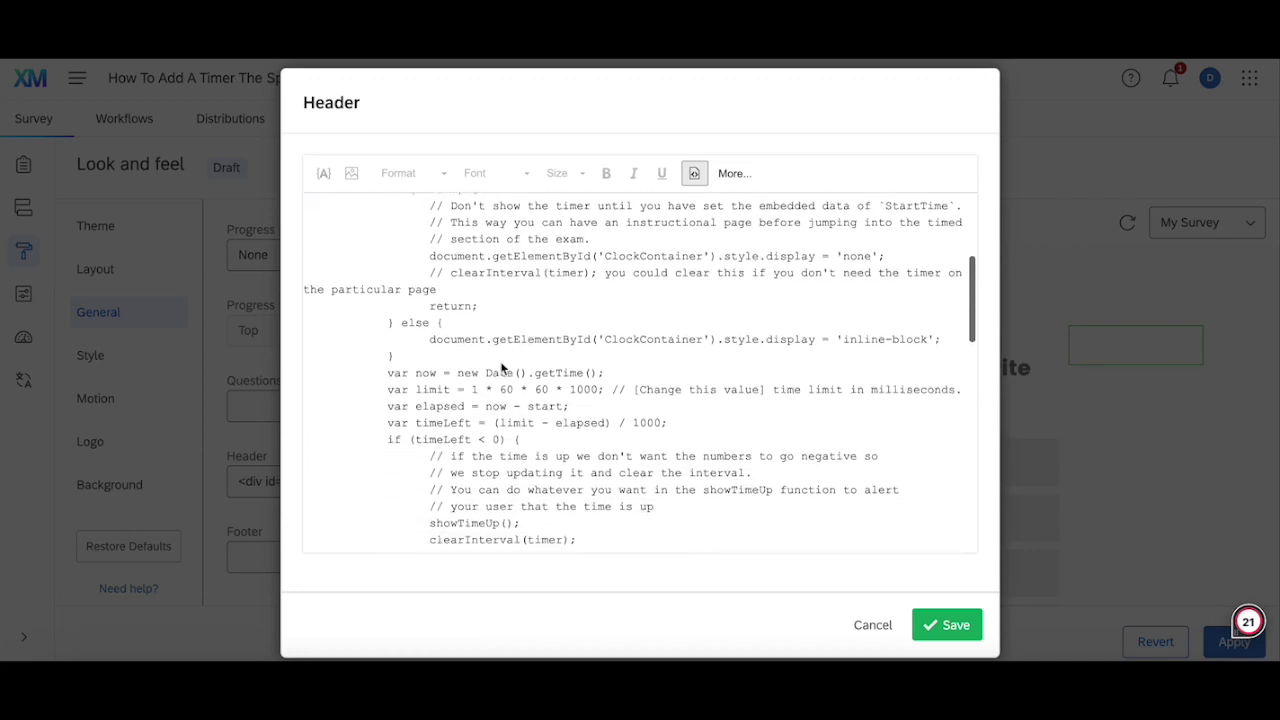
pyautogui.tripleClick(414, 394)
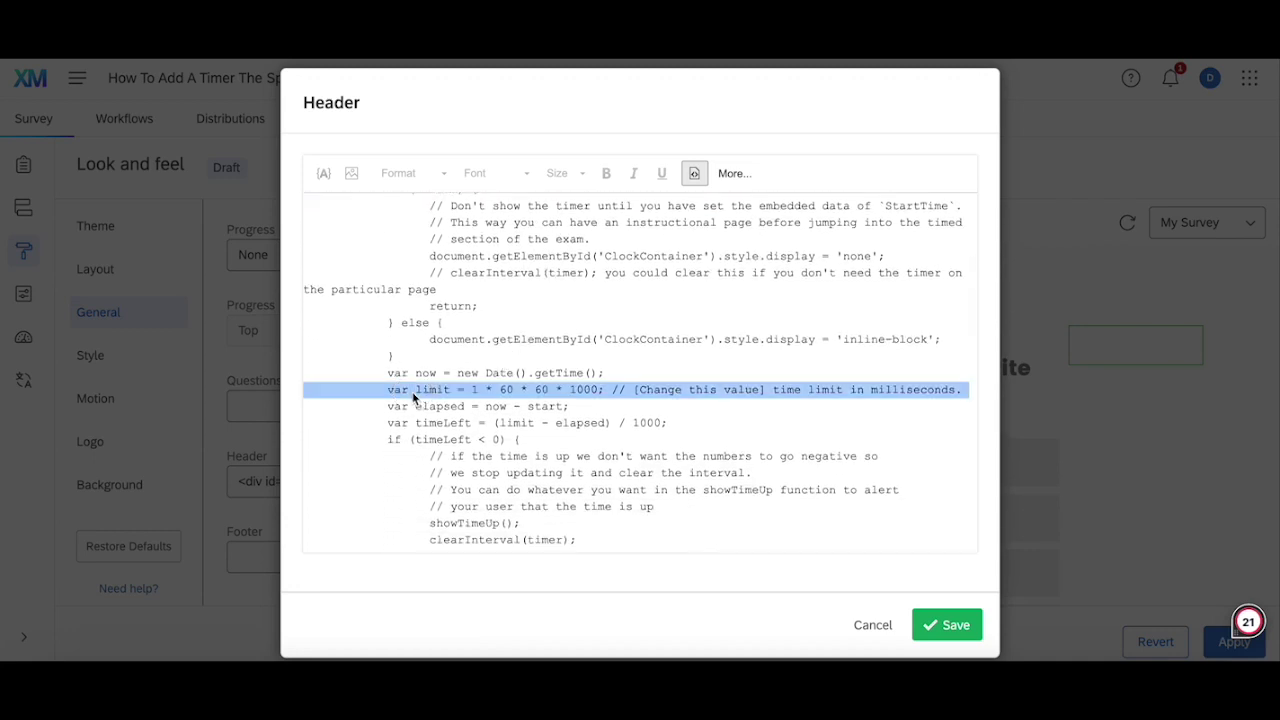
pyautogui.click(697, 394)
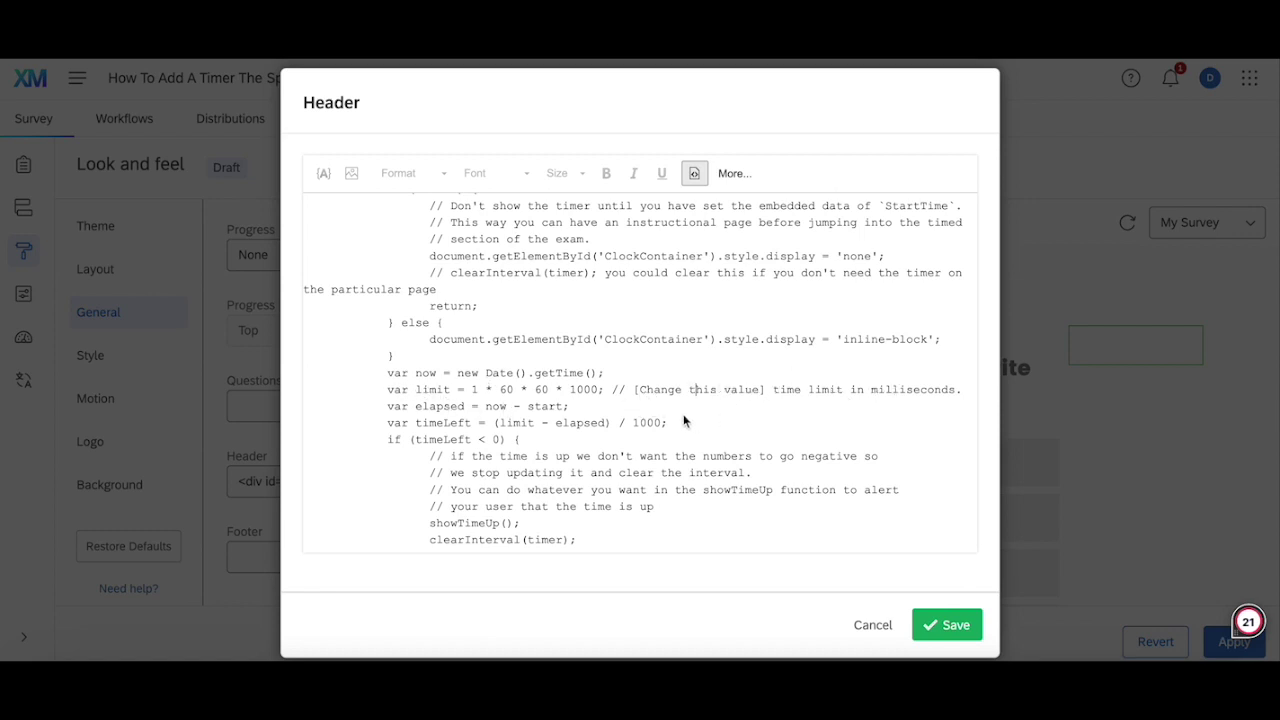
pyautogui.scroll(-2, 571, 404)
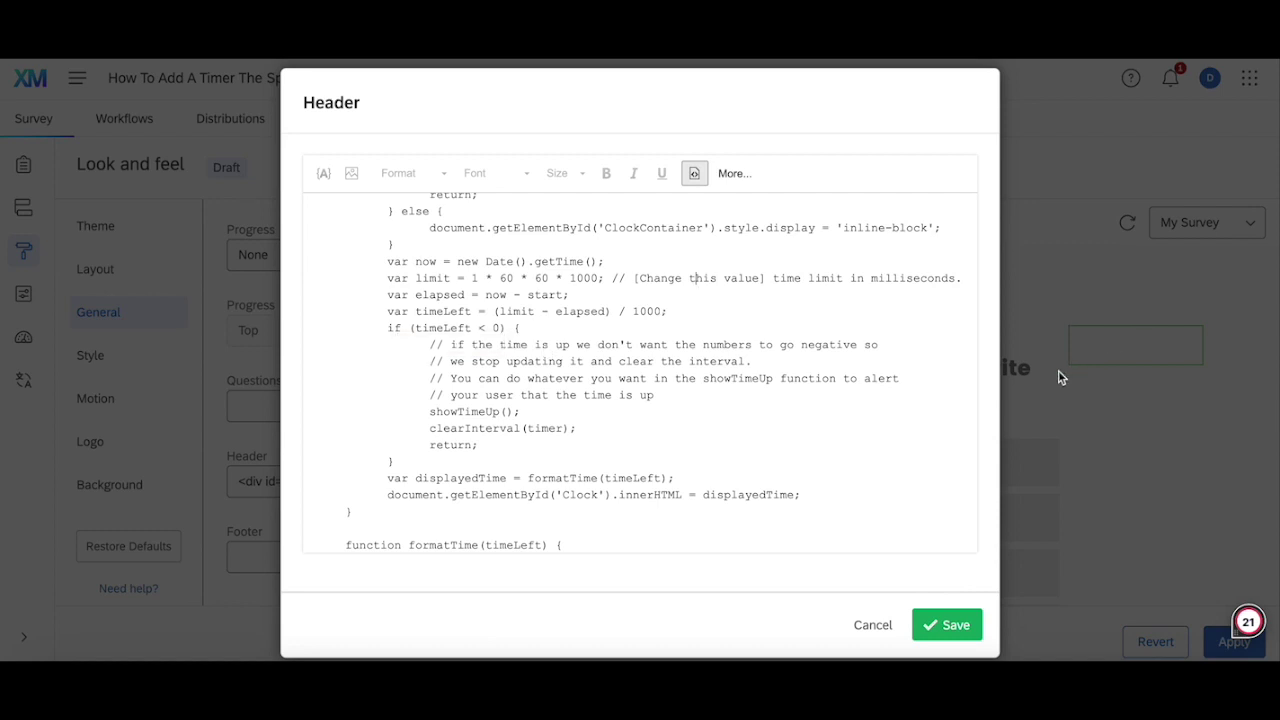
pyautogui.scroll(-2, 921, 395)
pyautogui.scroll(-1, 580, 337)
pyautogui.scroll(-3, 498, 404)
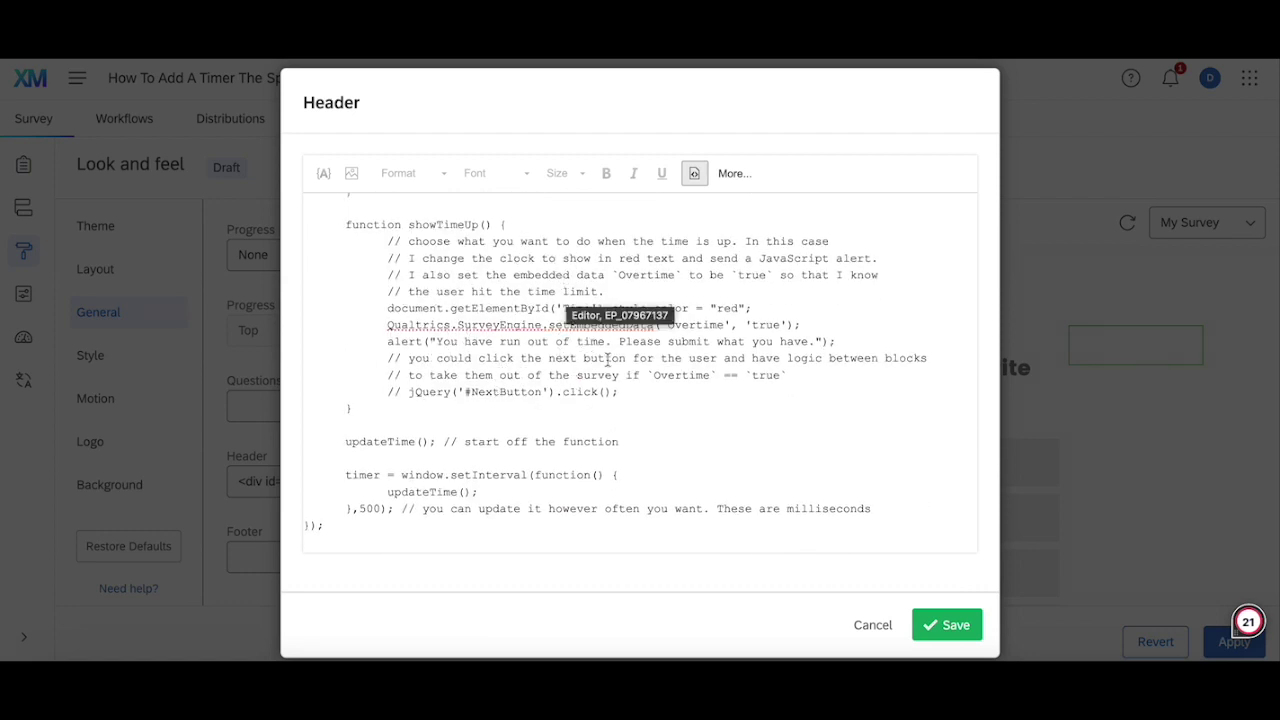
pyautogui.scroll(-1, 503, 402)
pyautogui.scroll(-2, 503, 402)
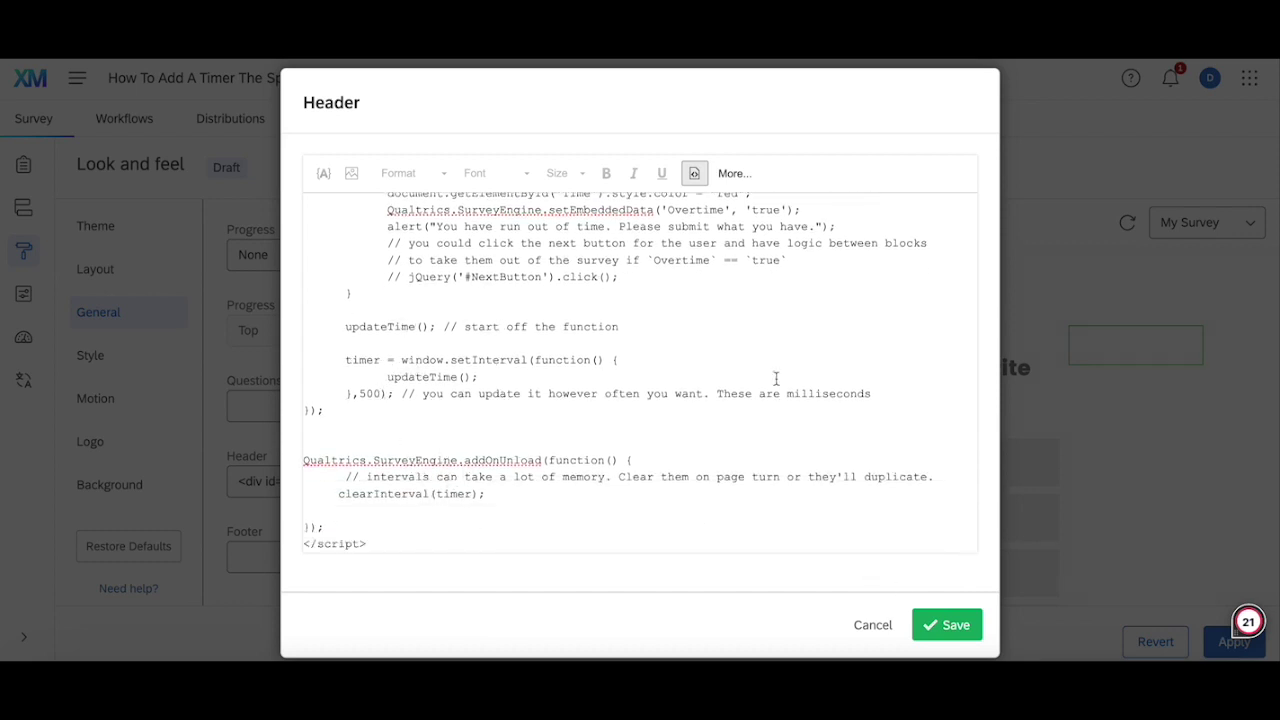
# Save the header with the timer script and apply the look and feel changes.
pyautogui.scroll(10, 770, 368)
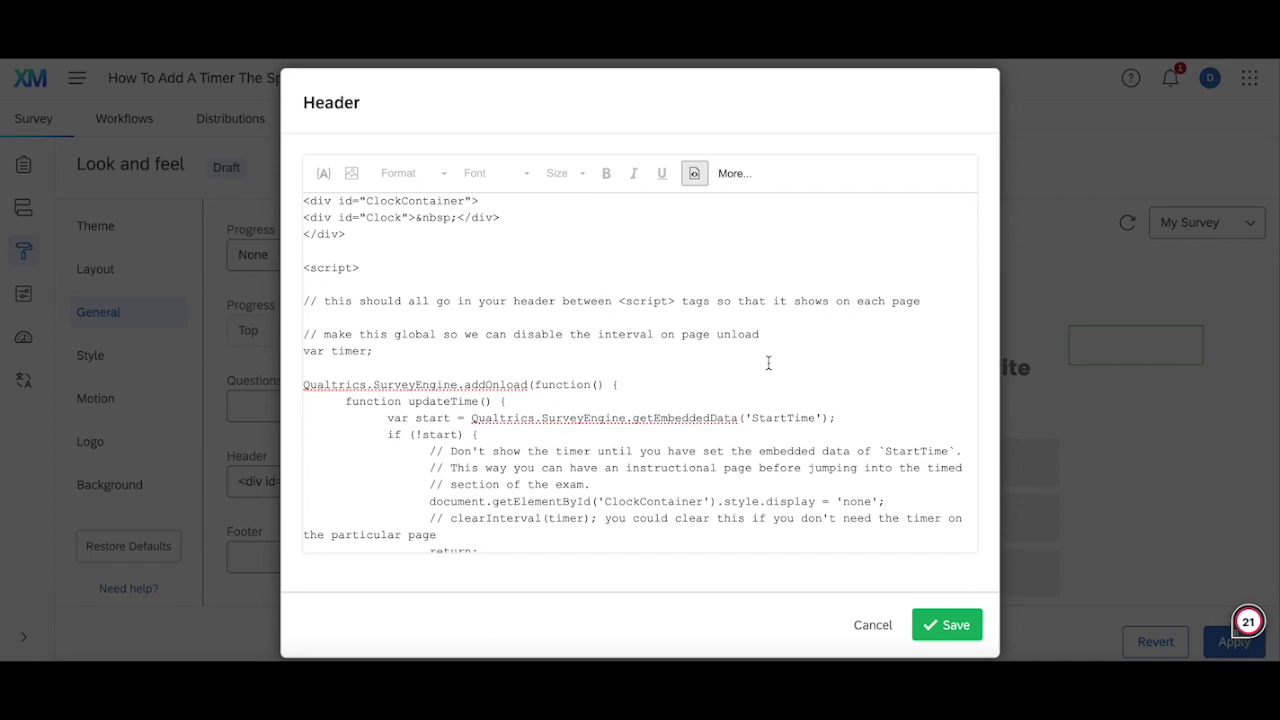
pyautogui.click(940, 628)
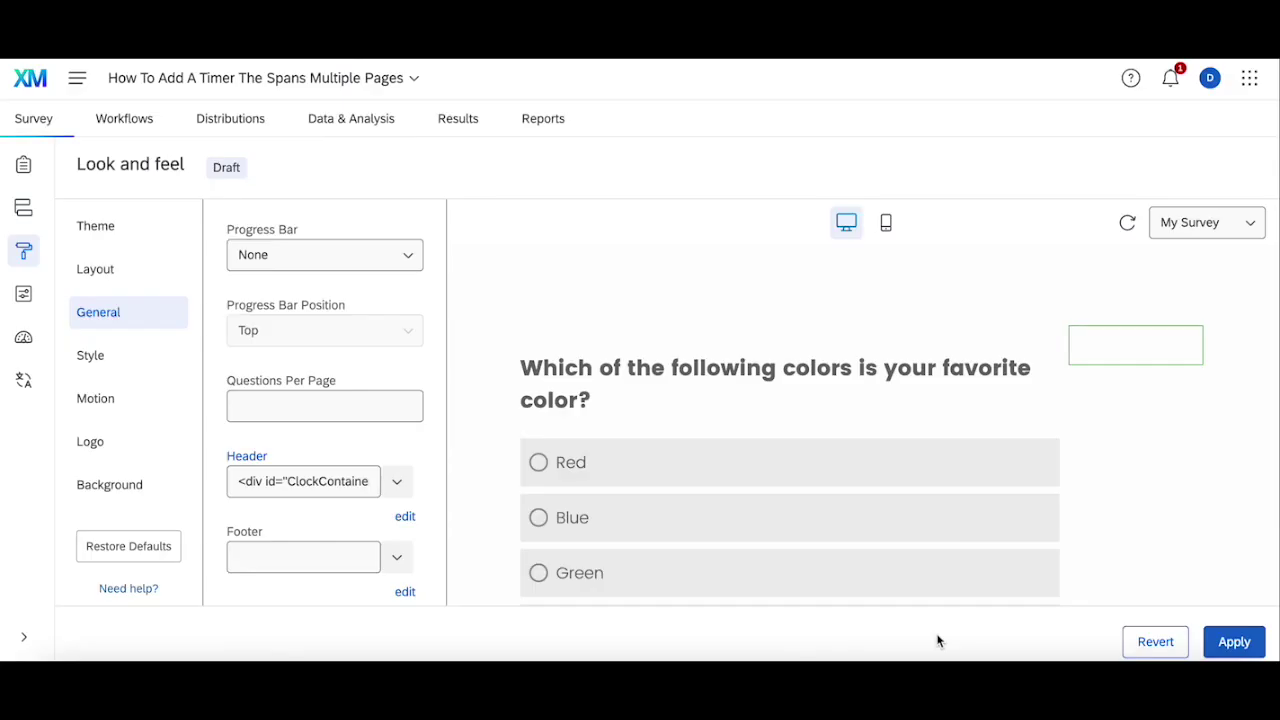
pyautogui.click(1230, 644)
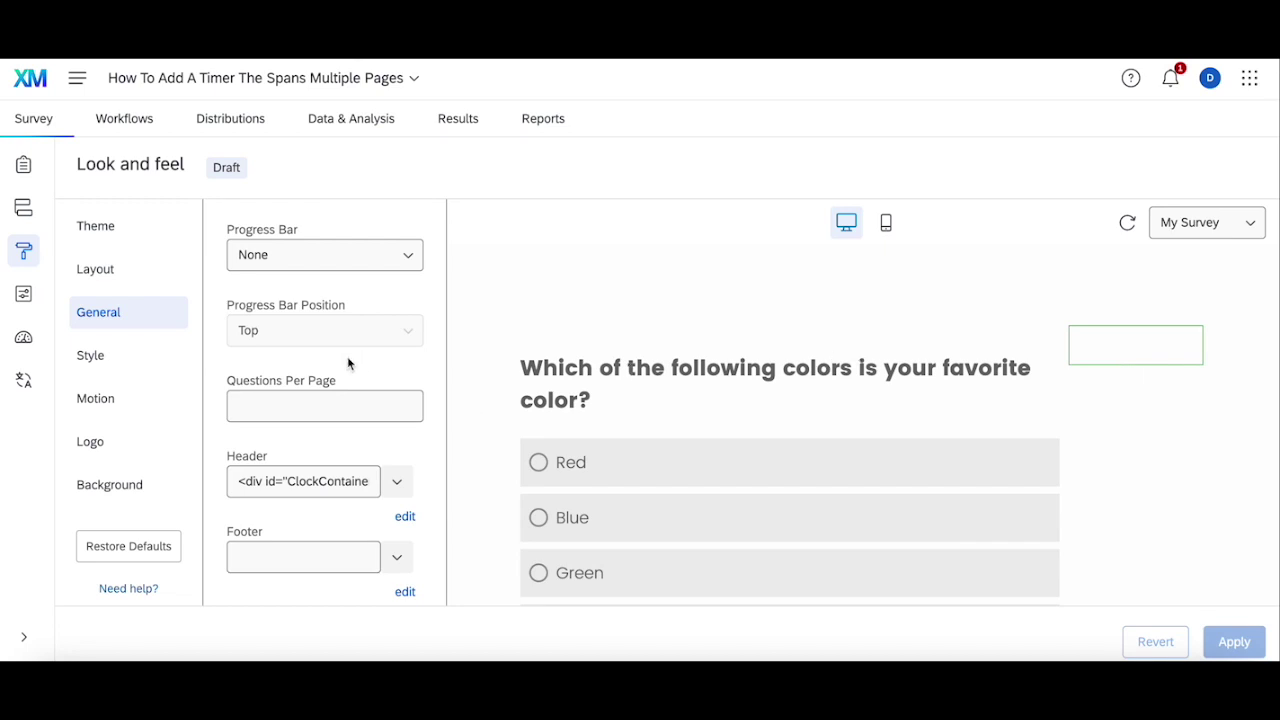
# Delete the "Trigger in survey" heading and its StartTime setEmbeddedData line from the end of the custom CSS, and save and apply the style changes.
pyautogui.click(118, 364)
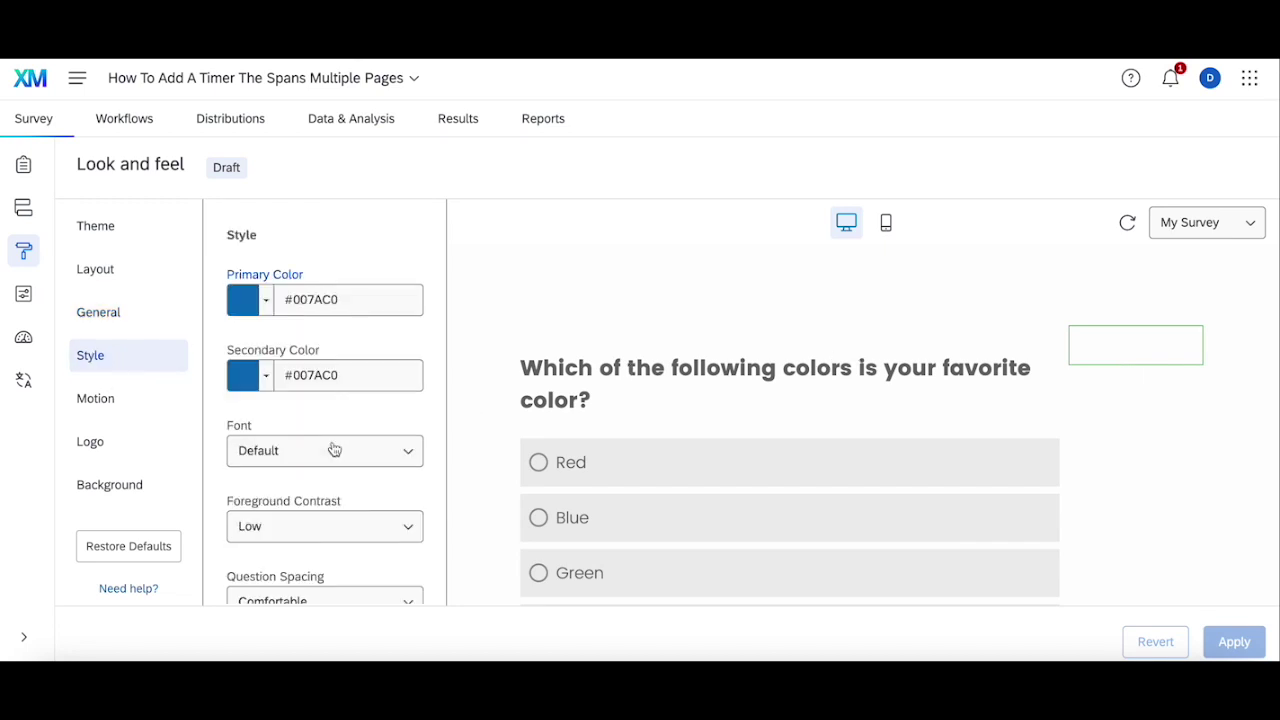
pyautogui.scroll(-4, 334, 449)
pyautogui.click(404, 519)
pyautogui.scroll(-1, 643, 430)
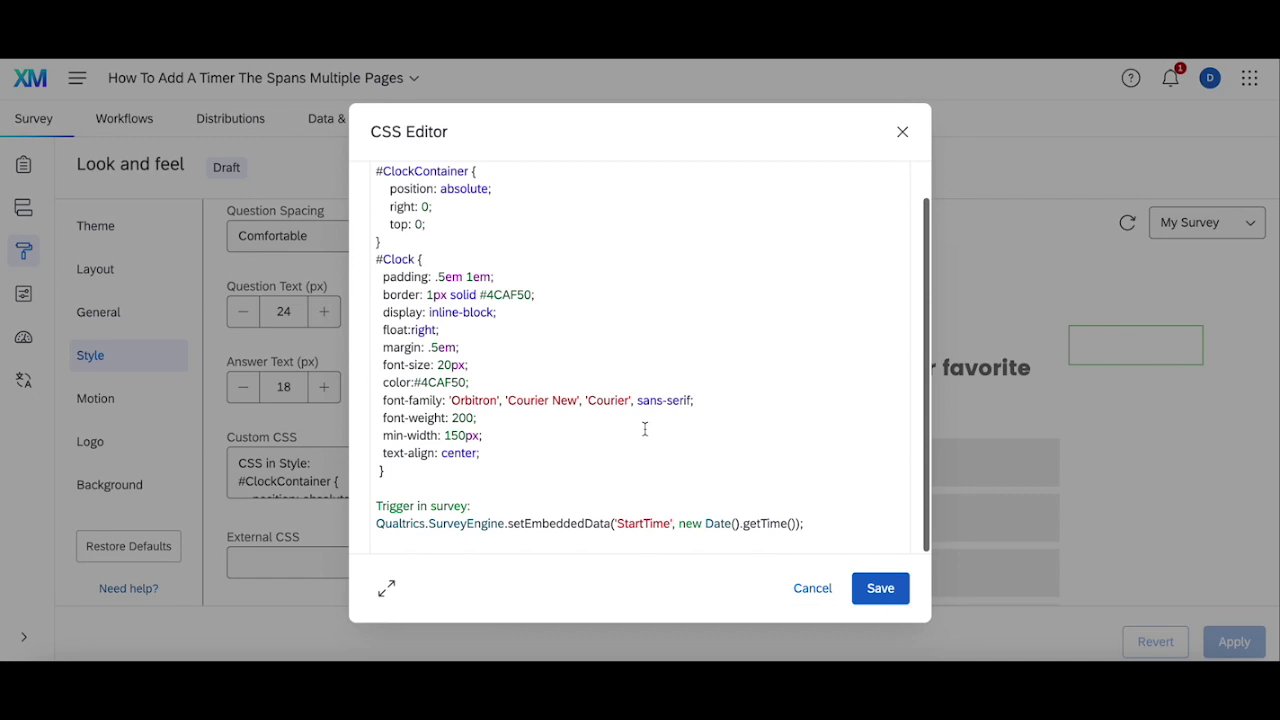
pyautogui.click(498, 507)
pyautogui.click(494, 505)
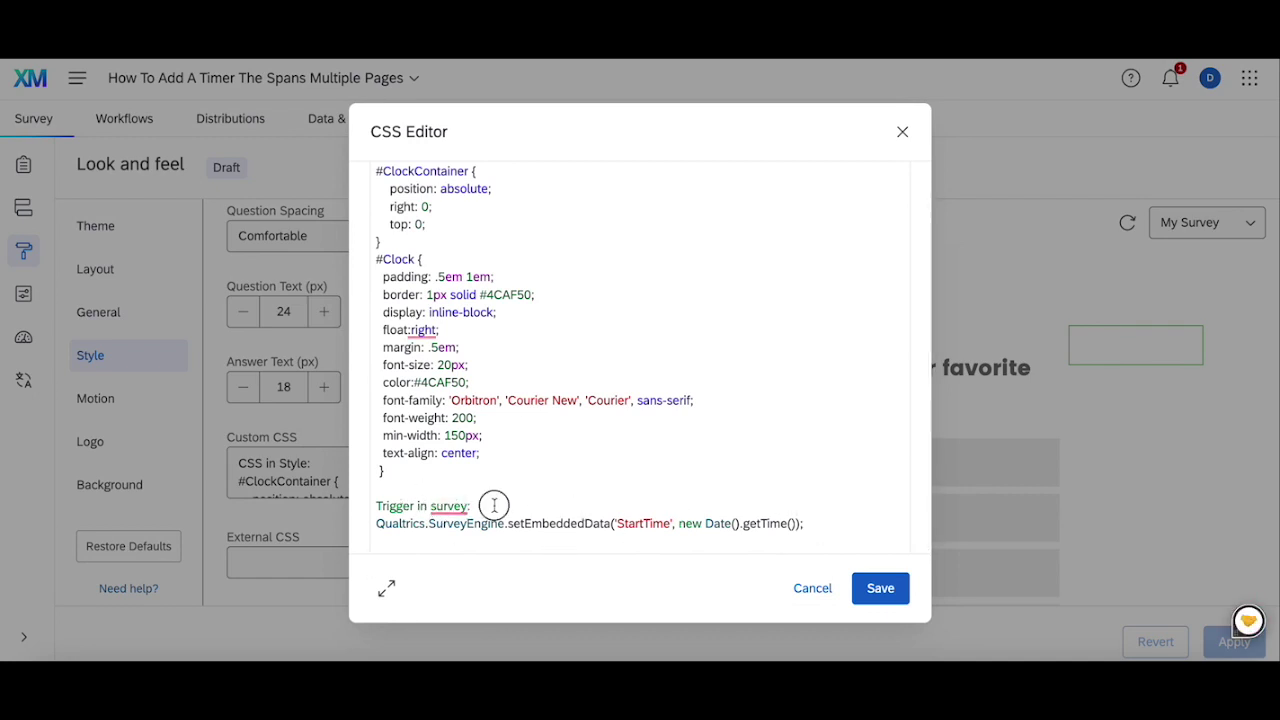
pyautogui.click(418, 540)
pyautogui.press('BackSpace')
pyautogui.press('BackSpace')
pyautogui.press('BackSpace')
pyautogui.press('BackSpace')
pyautogui.press('BackSpace')
pyautogui.press('BackSpace')
pyautogui.press('BackSpace')
pyautogui.press('BackSpace')
pyautogui.press('BackSpace')
pyautogui.press('BackSpace')
pyautogui.press('BackSpace')
pyautogui.press('BackSpace')
pyautogui.press('BackSpace')
pyautogui.press('BackSpace')
pyautogui.press('BackSpace')
pyautogui.press('BackSpace')
pyautogui.press('BackSpace')
pyautogui.press('BackSpace')
pyautogui.press('BackSpace')
pyautogui.press('BackSpace')
pyautogui.press('BackSpace')
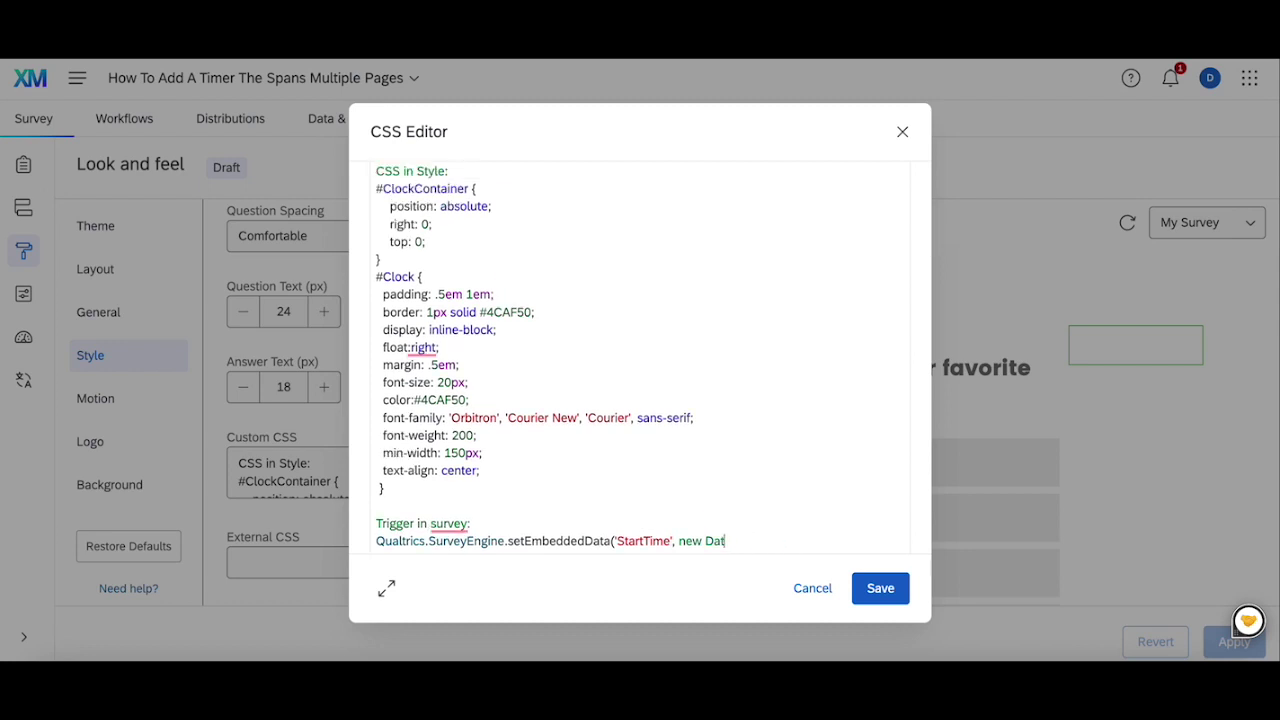
pyautogui.press('BackSpace')
pyautogui.press('BackSpace')
pyautogui.press('BackSpace')
pyautogui.press('BackSpace')
pyautogui.press('BackSpace')
pyautogui.press('BackSpace')
pyautogui.press('BackSpace')
pyautogui.press('BackSpace')
pyautogui.press('BackSpace')
pyautogui.press('BackSpace')
pyautogui.press('BackSpace')
pyautogui.press('BackSpace')
pyautogui.press('BackSpace')
pyautogui.press('BackSpace')
pyautogui.press('BackSpace')
pyautogui.press('BackSpace')
pyautogui.press('BackSpace')
pyautogui.press('BackSpace')
pyautogui.press('BackSpace')
pyautogui.press('BackSpace')
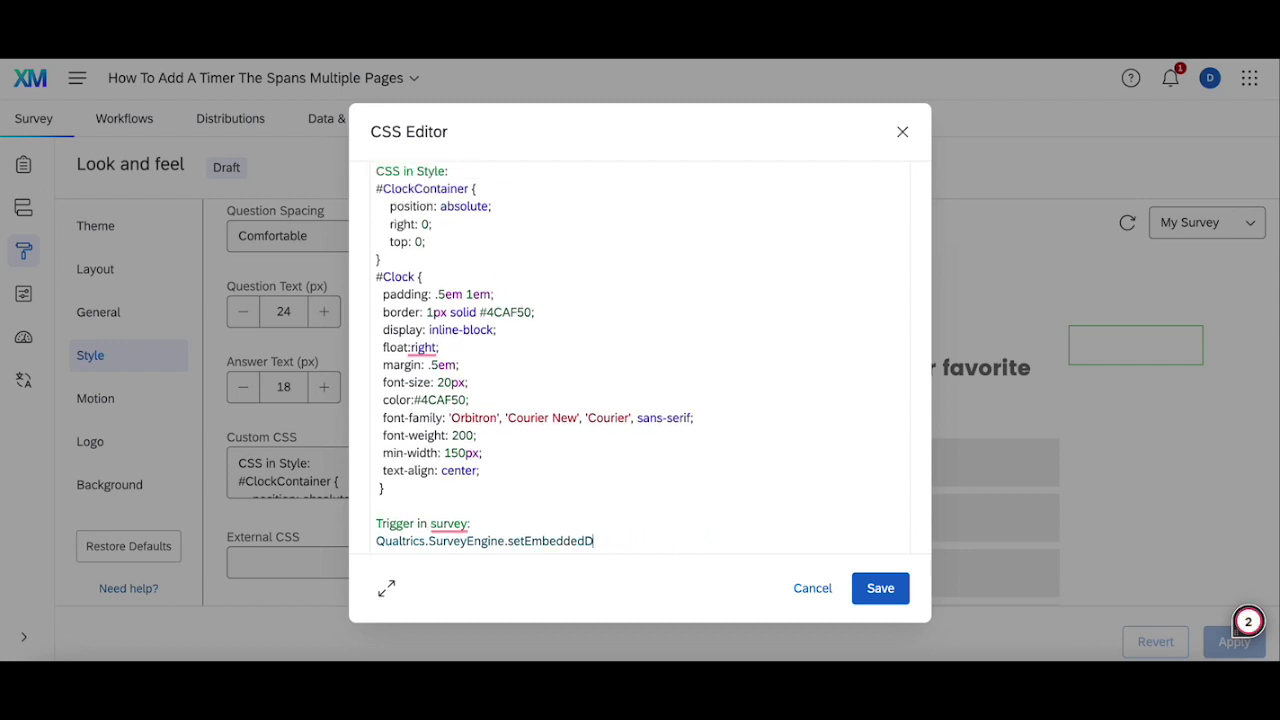
pyautogui.press('BackSpace')
pyautogui.press('BackSpace')
pyautogui.press('BackSpace')
pyautogui.press('BackSpace')
pyautogui.press('BackSpace')
pyautogui.press('BackSpace')
pyautogui.press('BackSpace')
pyautogui.press('BackSpace')
pyautogui.press('BackSpace')
pyautogui.press('BackSpace')
pyautogui.press('BackSpace')
pyautogui.press('BackSpace')
pyautogui.press('BackSpace')
pyautogui.press('BackSpace')
pyautogui.press('BackSpace')
pyautogui.press('BackSpace')
pyautogui.press('BackSpace')
pyautogui.press('BackSpace')
pyautogui.press('BackSpace')
pyautogui.press('BackSpace')
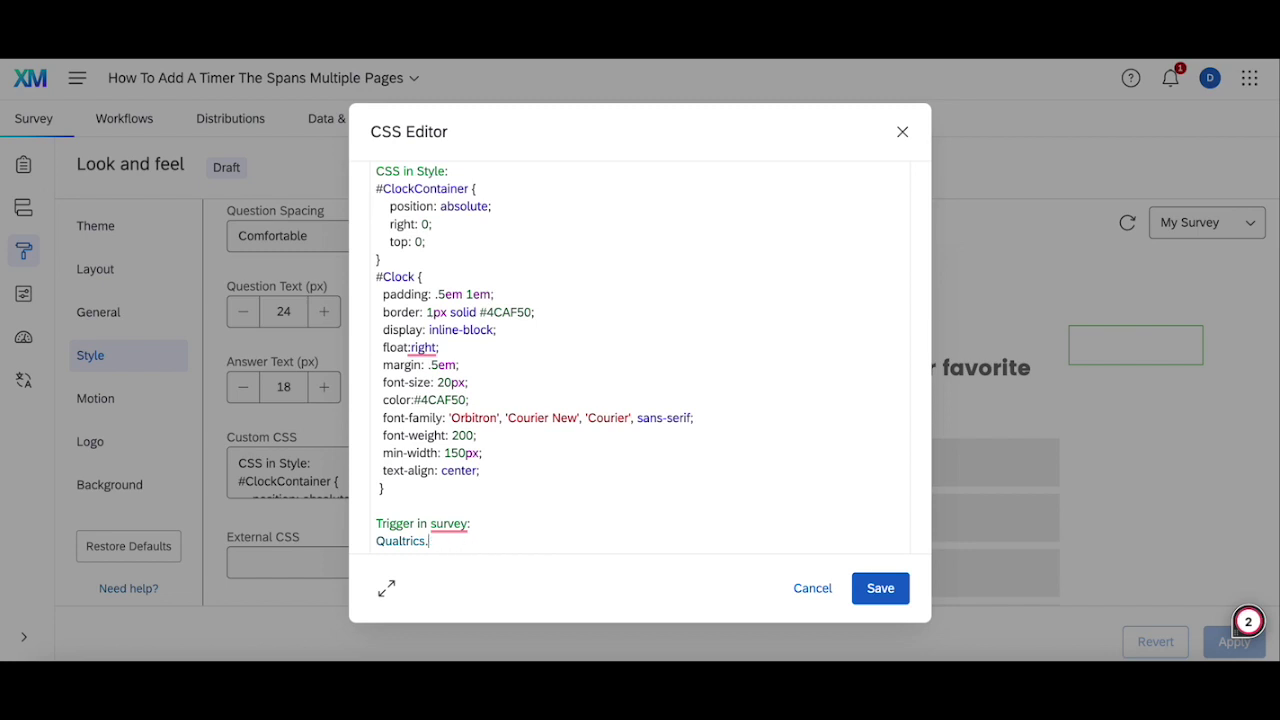
pyautogui.press('BackSpace')
pyautogui.press('BackSpace')
pyautogui.press('BackSpace')
pyautogui.press('BackSpace')
pyautogui.press('BackSpace')
pyautogui.press('BackSpace')
pyautogui.press('BackSpace')
pyautogui.press('BackSpace')
pyautogui.press('BackSpace')
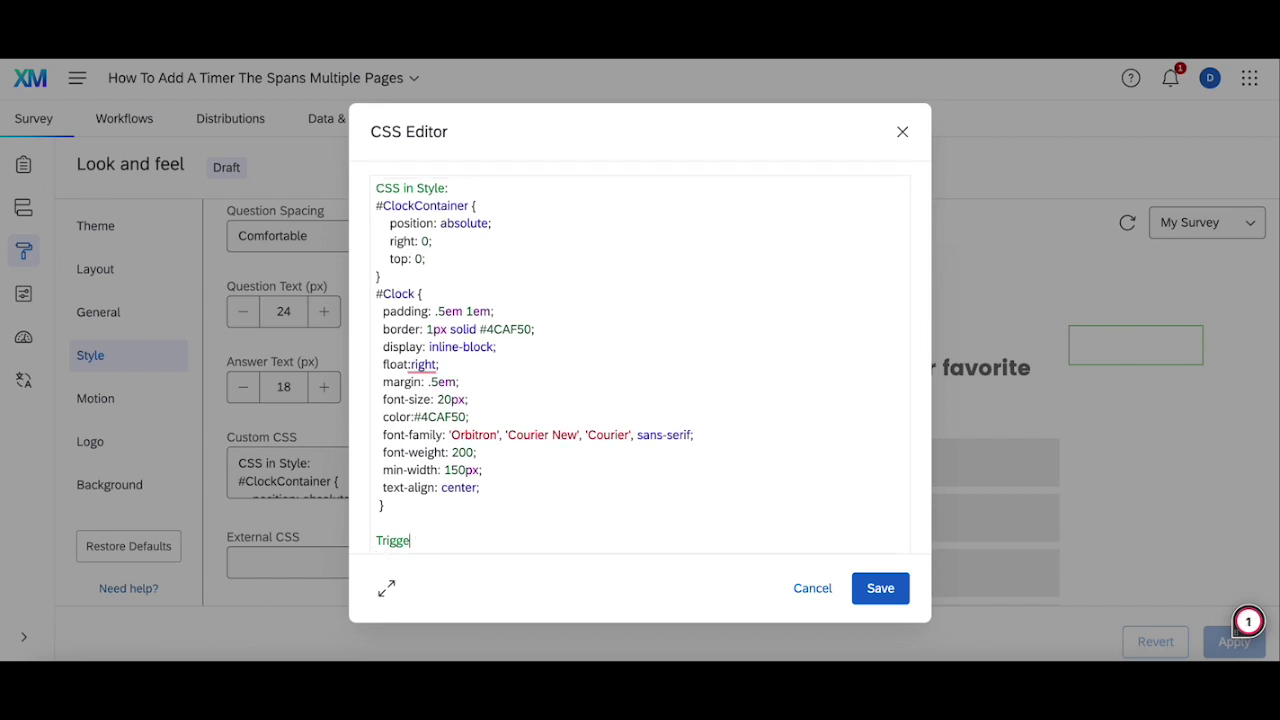
pyautogui.press('BackSpace')
pyautogui.press('BackSpace')
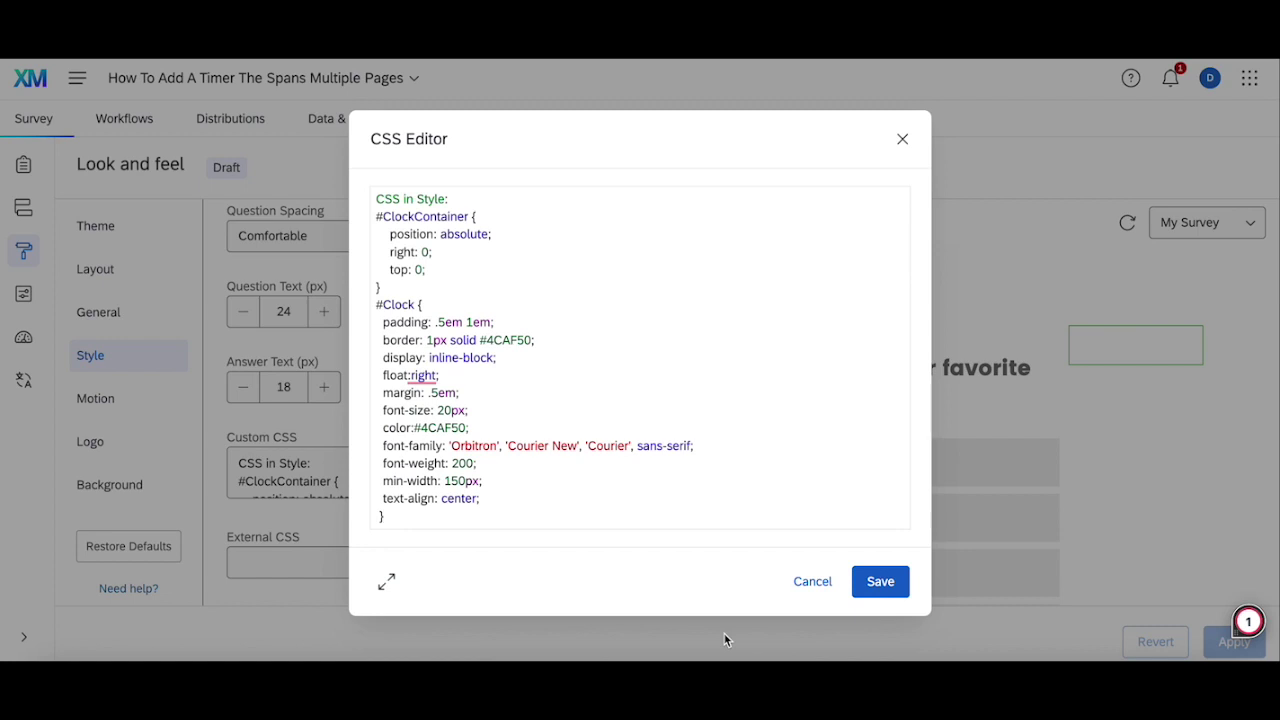
pyautogui.click(880, 581)
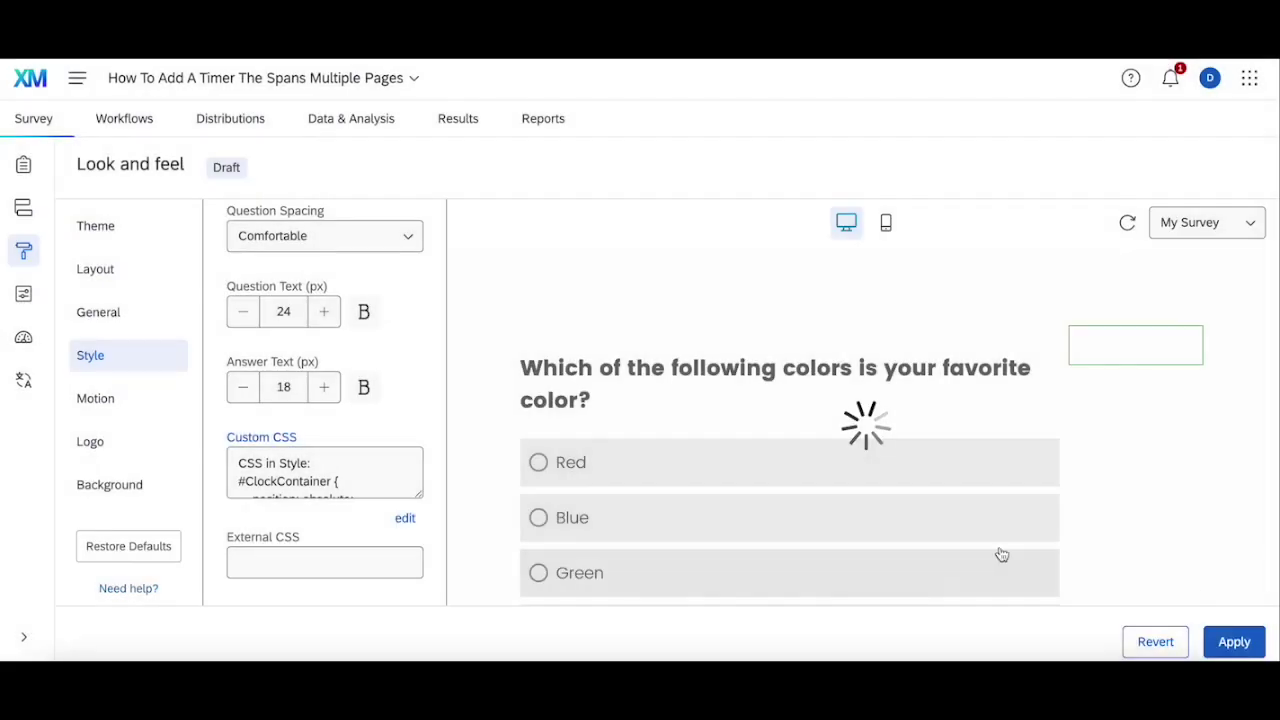
pyautogui.click(1247, 645)
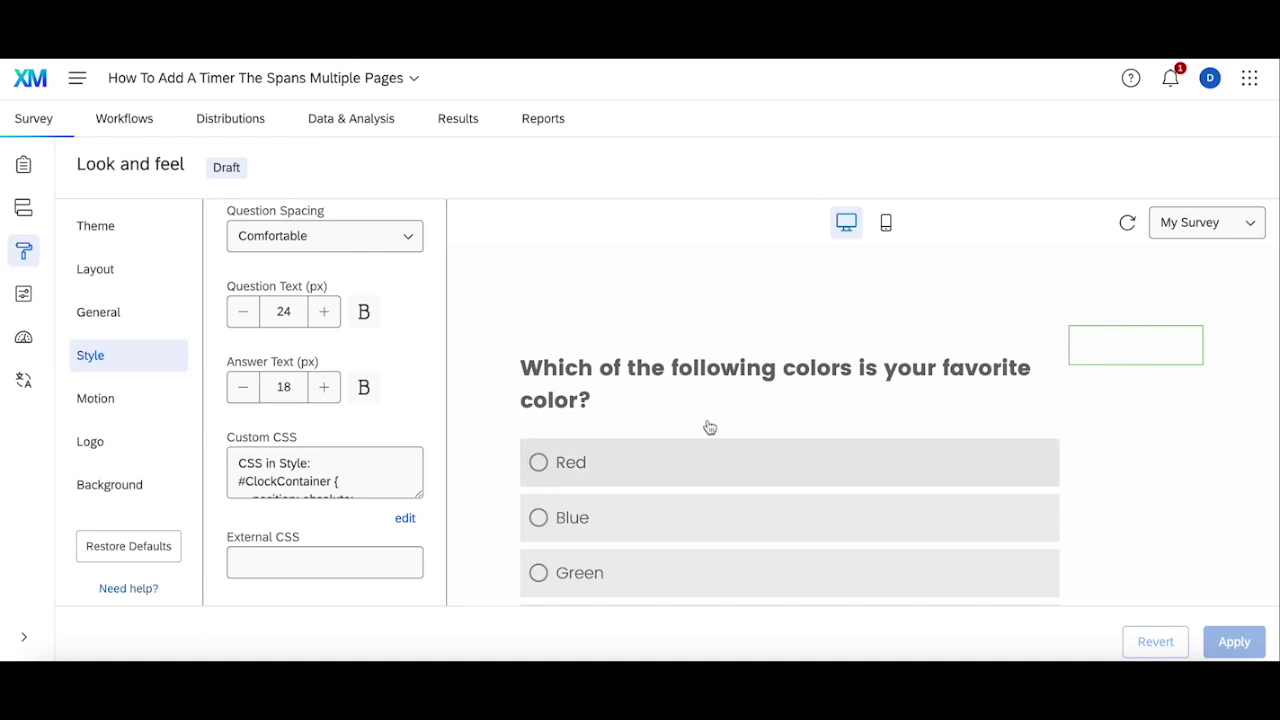
# Add a Text / Graphic question above the favorite color question in the survey builder, with a page break between them.
pyautogui.click(23, 165)
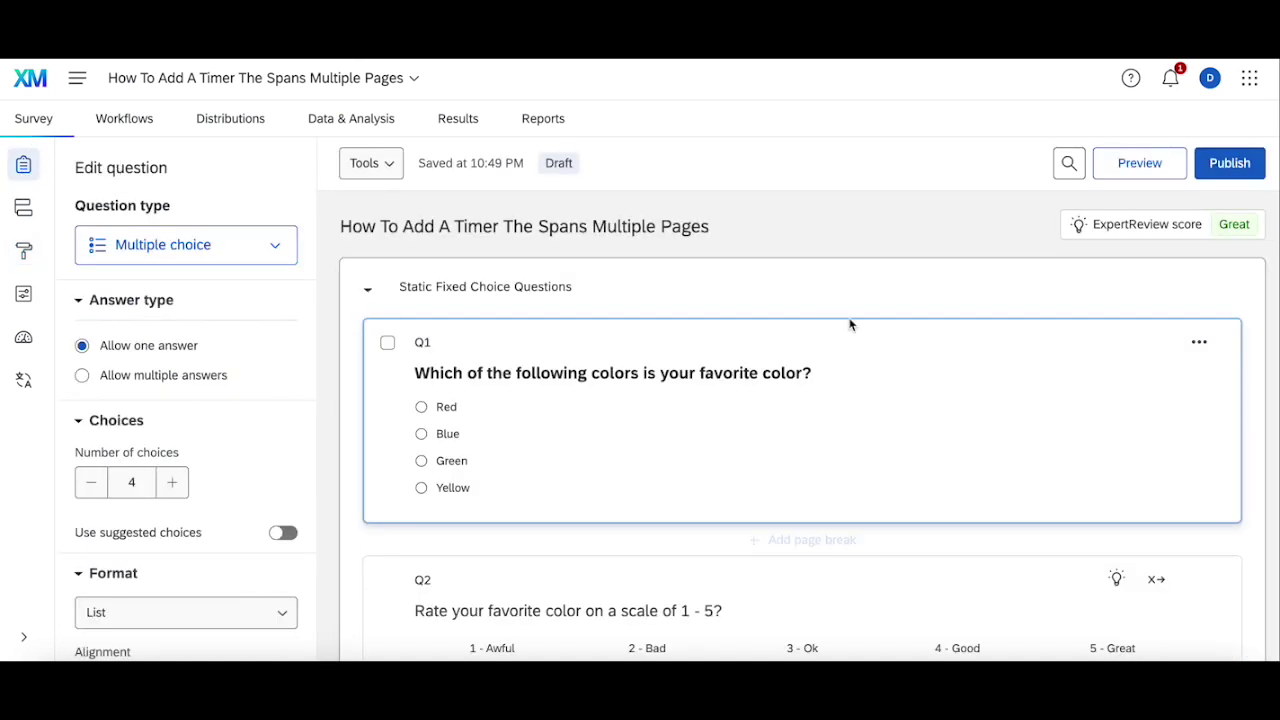
pyautogui.click(363, 523)
pyautogui.moveTo(471, 489); pyautogui.dragTo(471, 246)
pyautogui.click(235, 246)
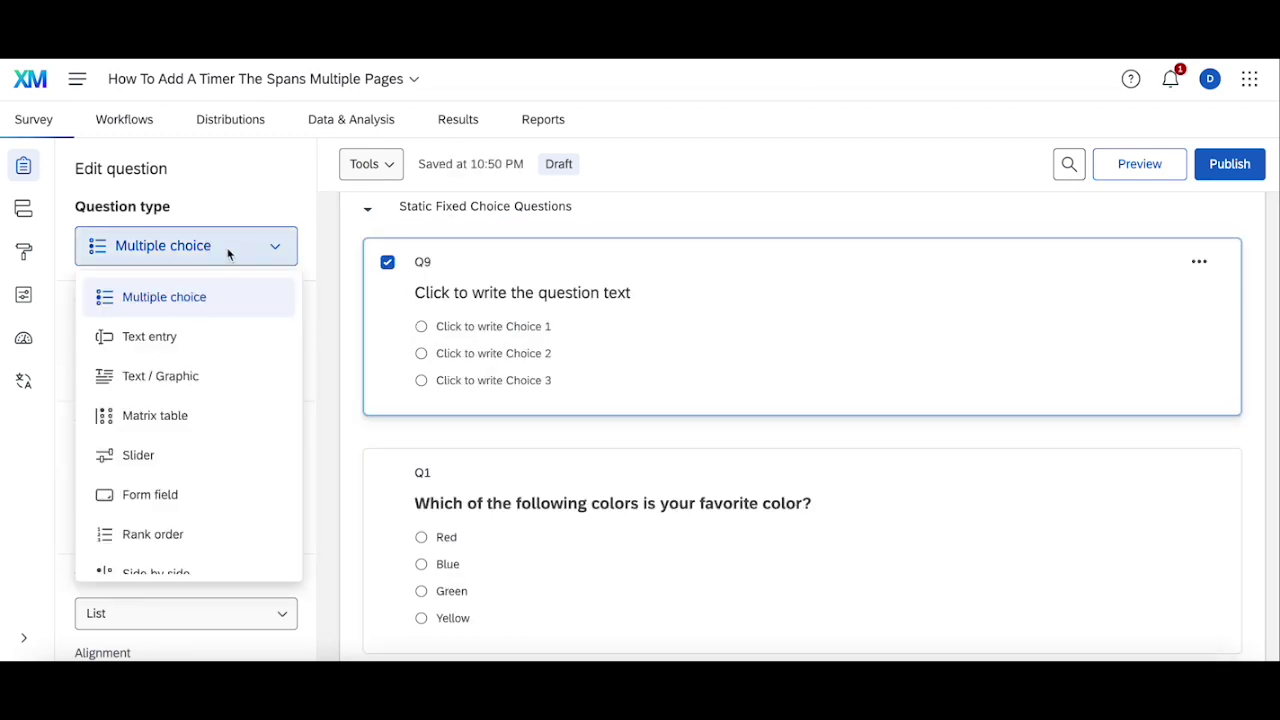
pyautogui.click(193, 375)
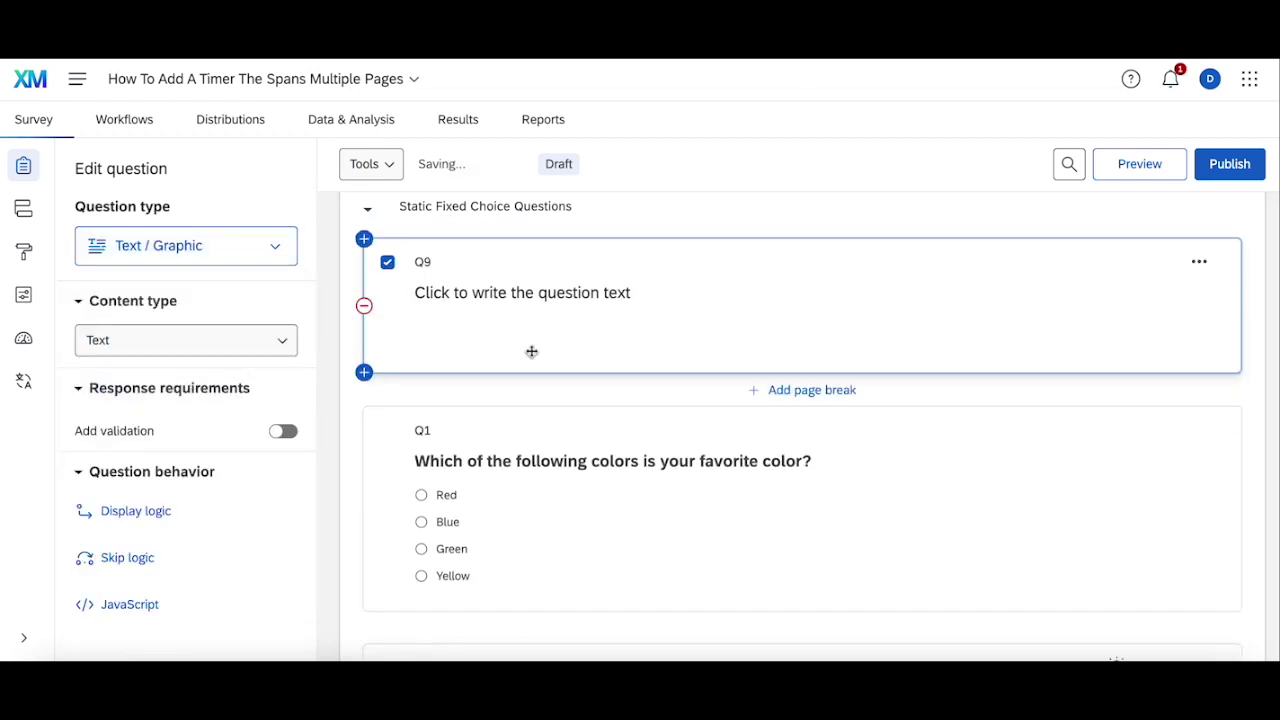
pyautogui.click(800, 394)
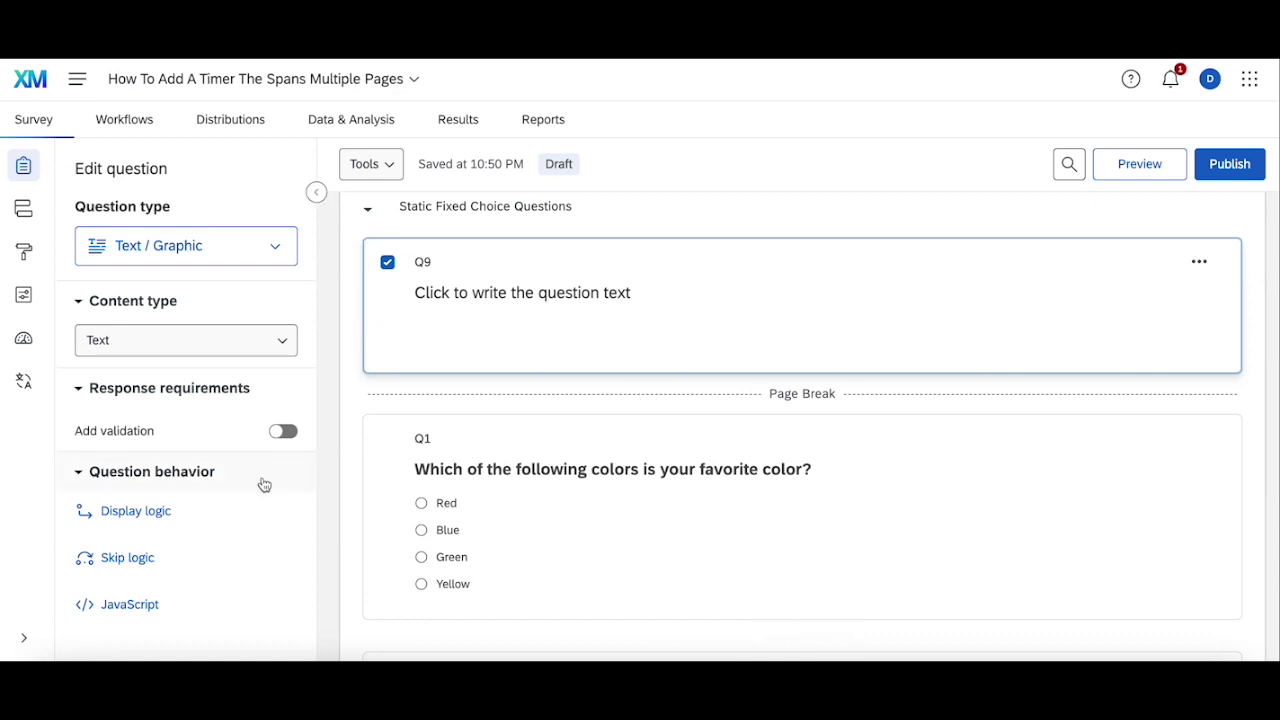
# Add Qualtrics.SurveyEngine.setEmbeddedData('StartTime', new Date().getTime()); to the addOnload function of the new question's JavaScript and save it.
pyautogui.click(151, 604)
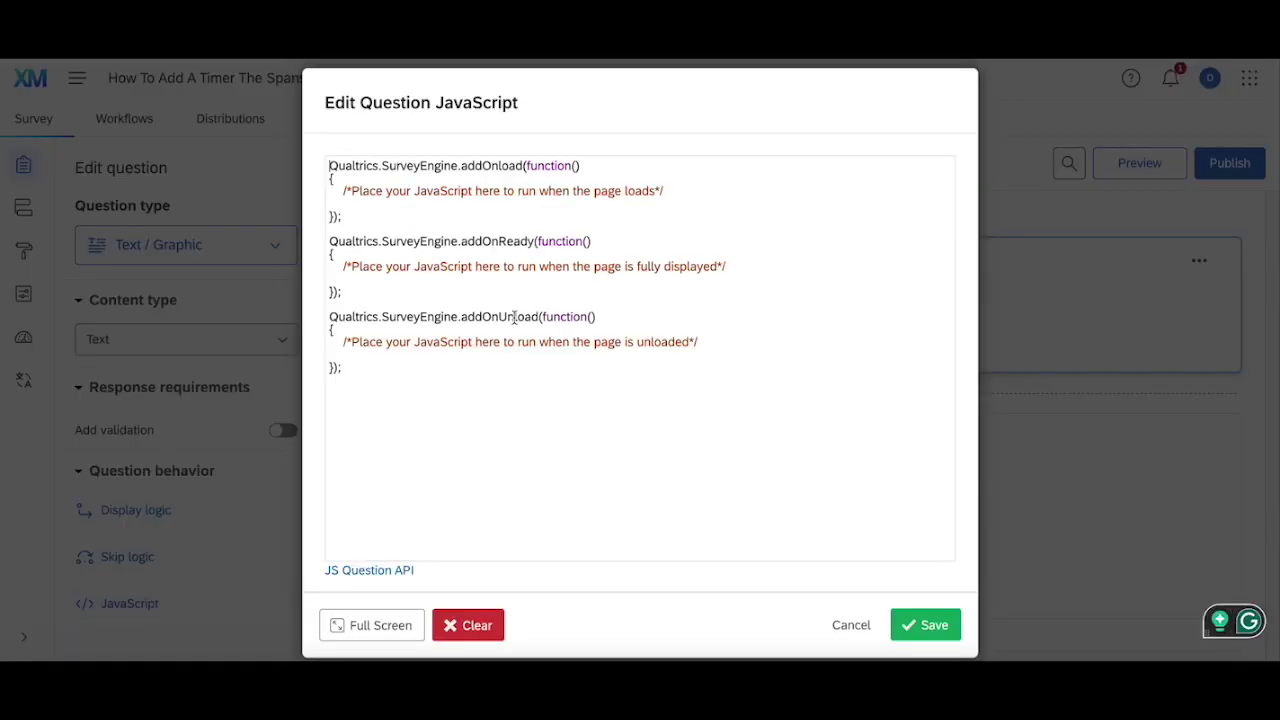
pyautogui.click(672, 190)
pyautogui.press('Return')
pyautogui.write("Qualtrics.SurveyEngine.setEmbeddedData('StartTime', new Date().getTime());")
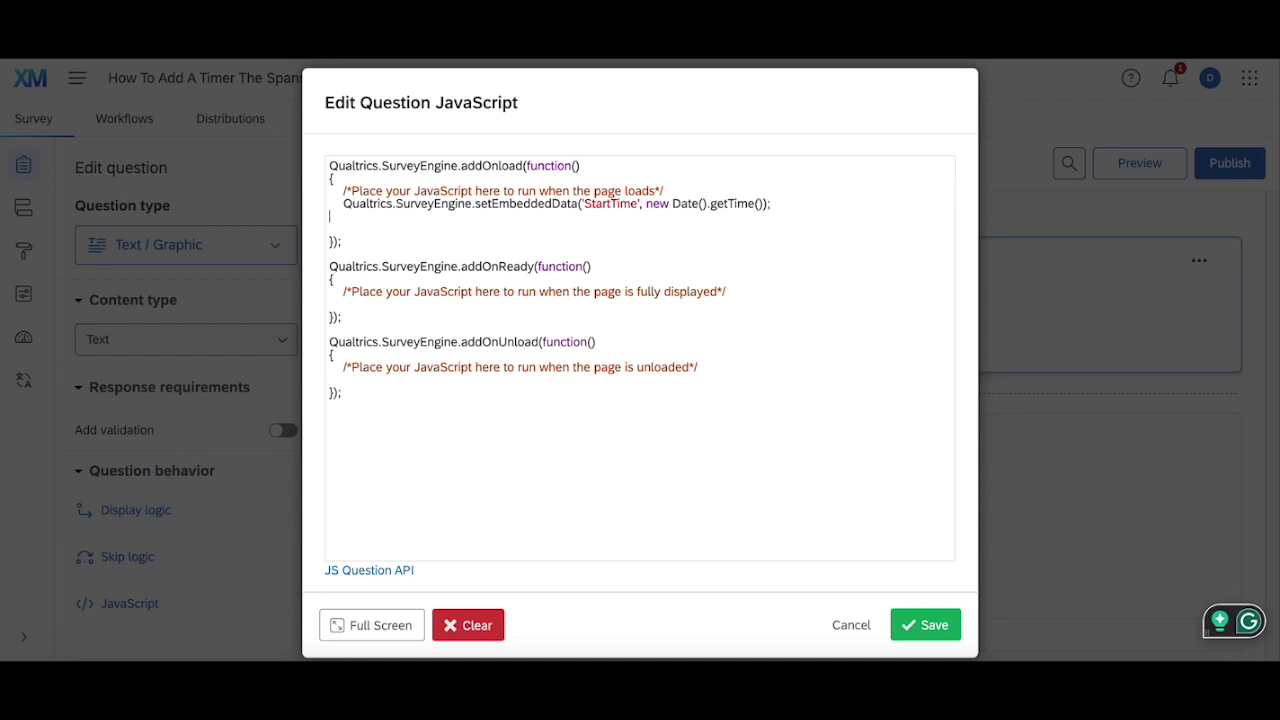
pyautogui.press('BackSpace')
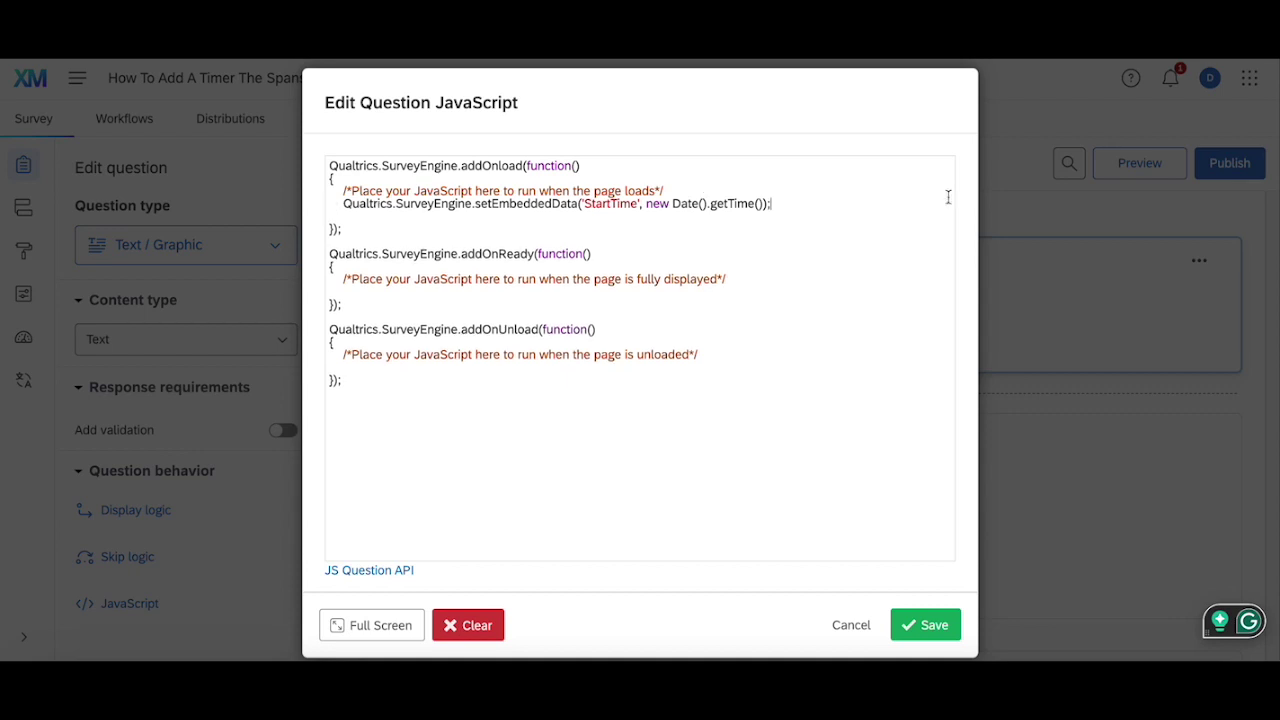
pyautogui.click(930, 625)
# Set the text of the new Text / Graphic question to "Click next to begin".
pyautogui.click(763, 293)
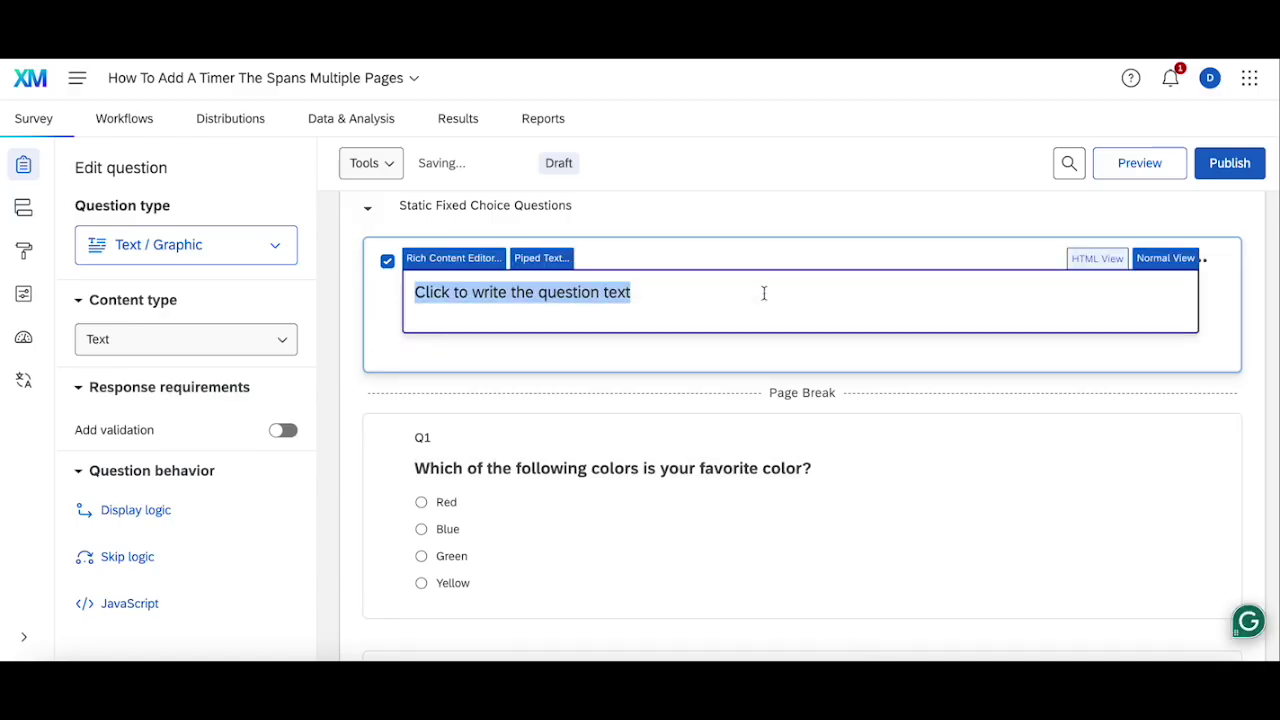
pyautogui.write('Click Next To ')
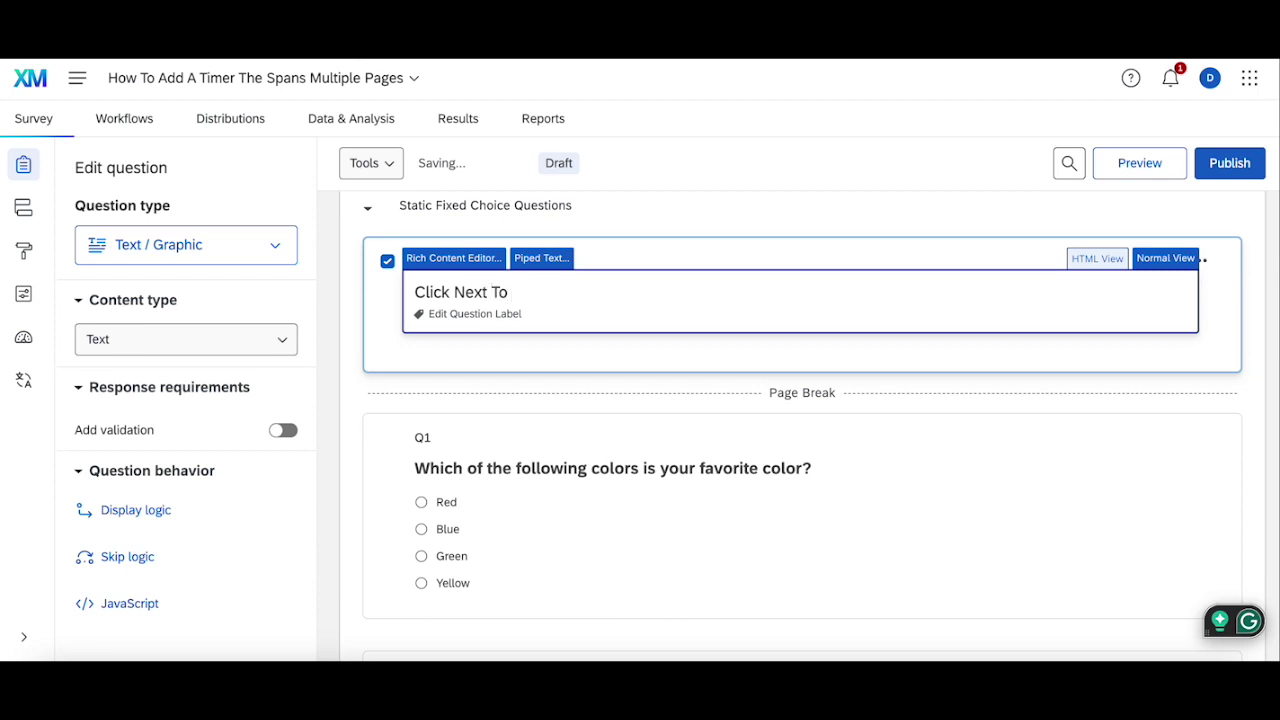
pyautogui.write('b')
pyautogui.press('BackSpace')
pyautogui.press('BackSpace')
pyautogui.press('BackSpace')
pyautogui.press('BackSpace')
pyautogui.press('BackSpace')
pyautogui.press('BackSpace')
pyautogui.write('next to begin')
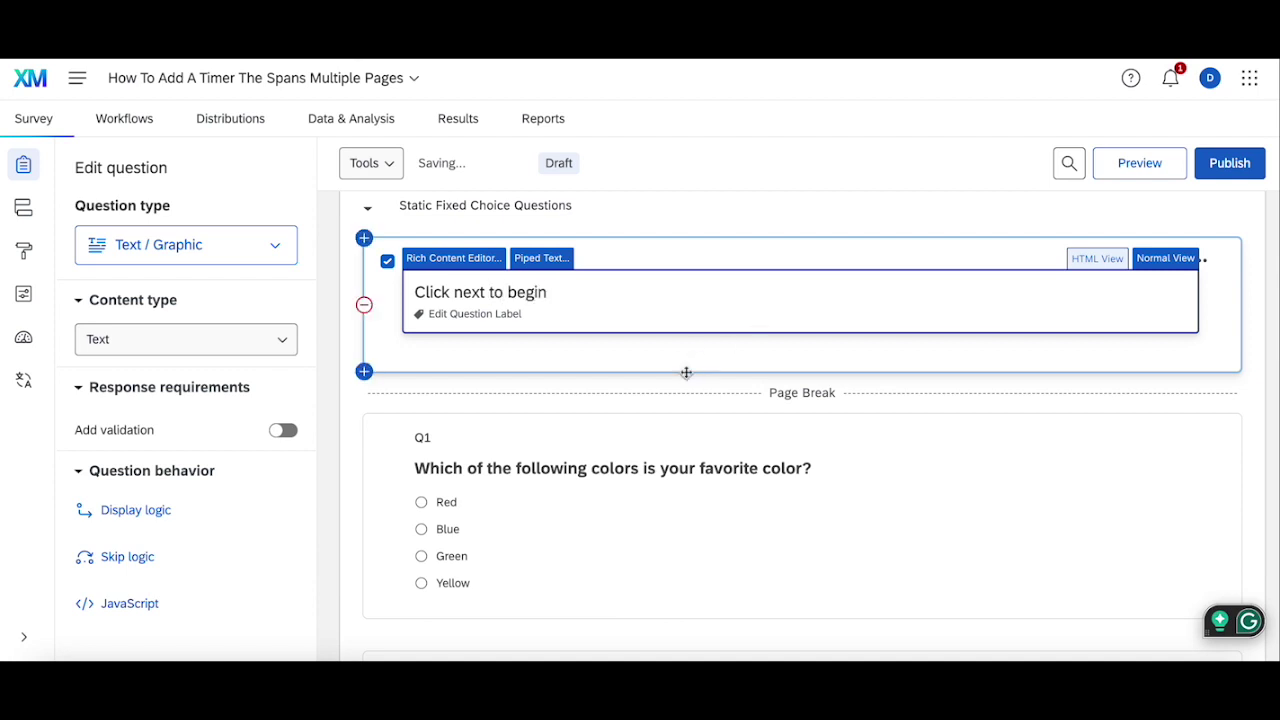
pyautogui.click(660, 403)
# Set the Static Fixed Choice Questions block's navigation button text to "Next" and "Previous", and save it.
pyautogui.scroll(1, 540, 390)
pyautogui.click(651, 277)
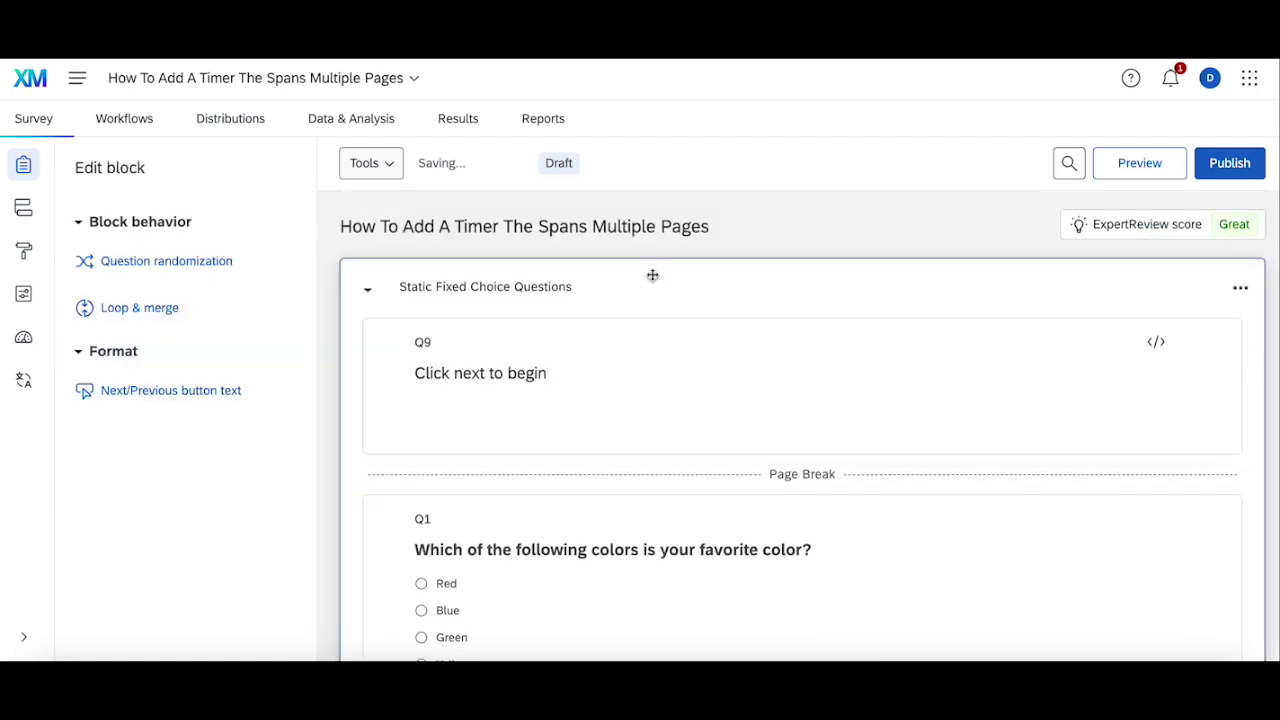
pyautogui.click(170, 392)
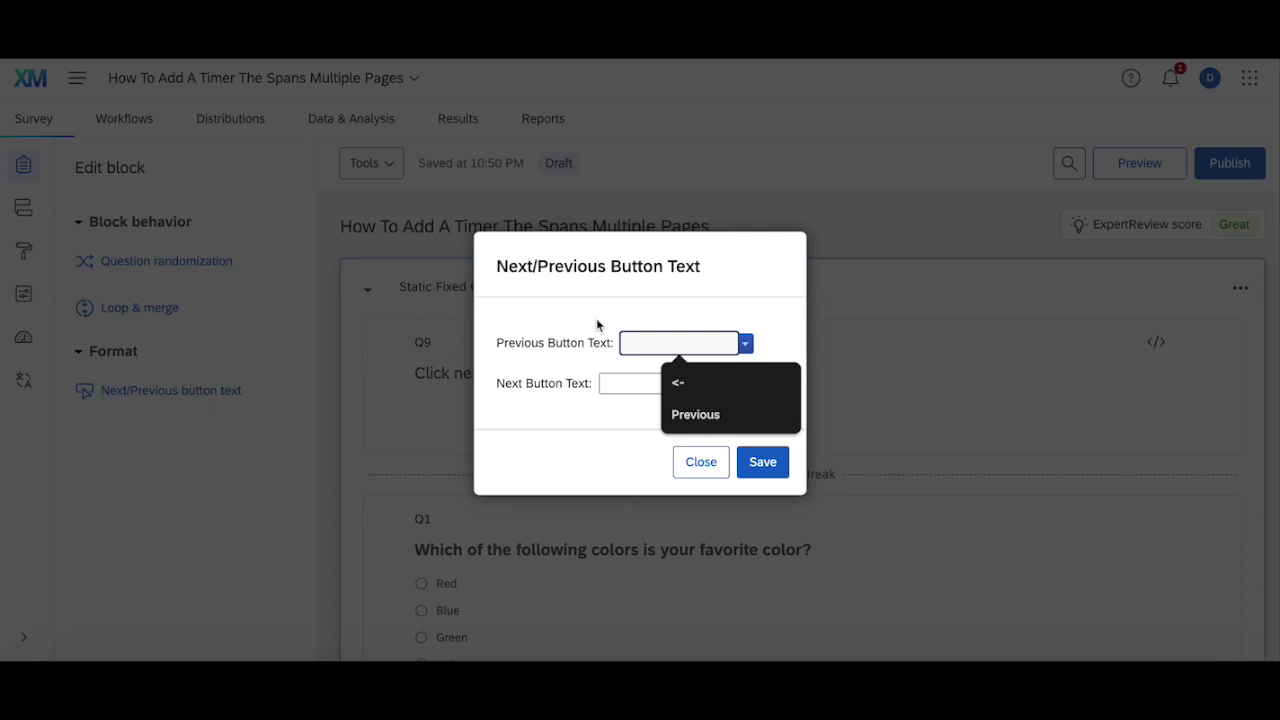
pyautogui.click(605, 380)
pyautogui.write('Next')
pyautogui.click(661, 340)
pyautogui.write('Previous')
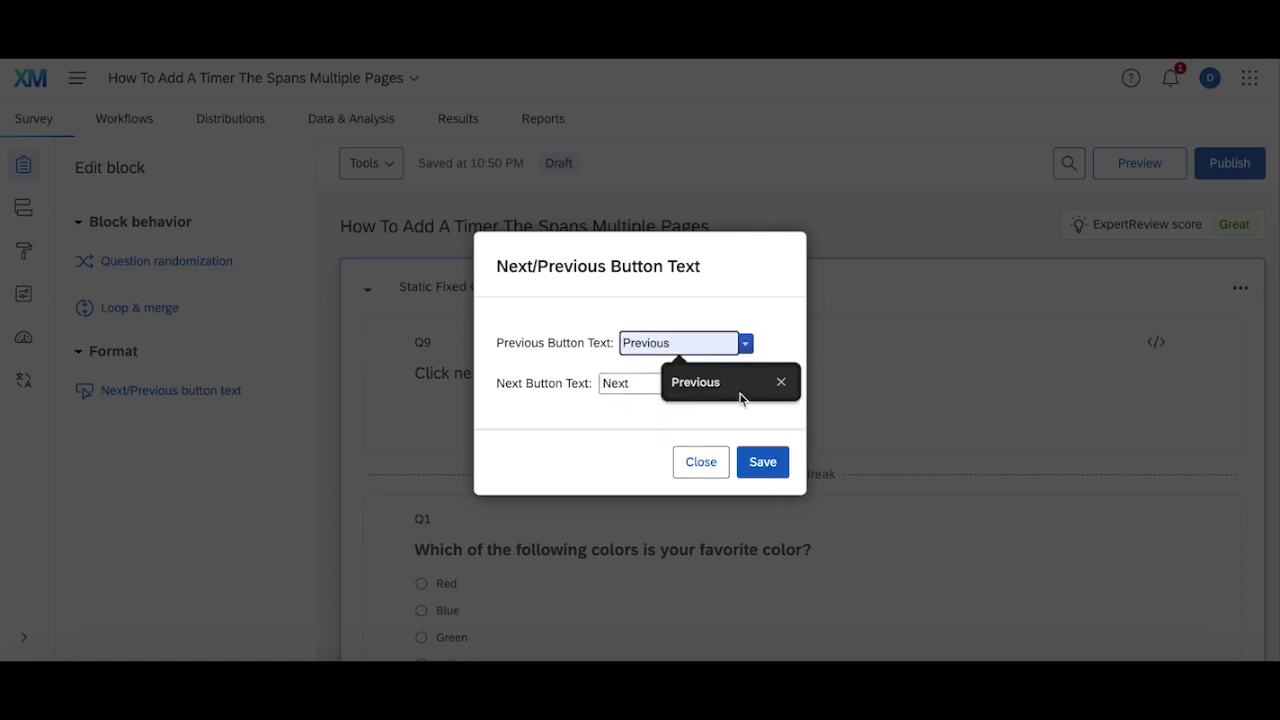
pyautogui.click(743, 388)
pyautogui.click(763, 461)
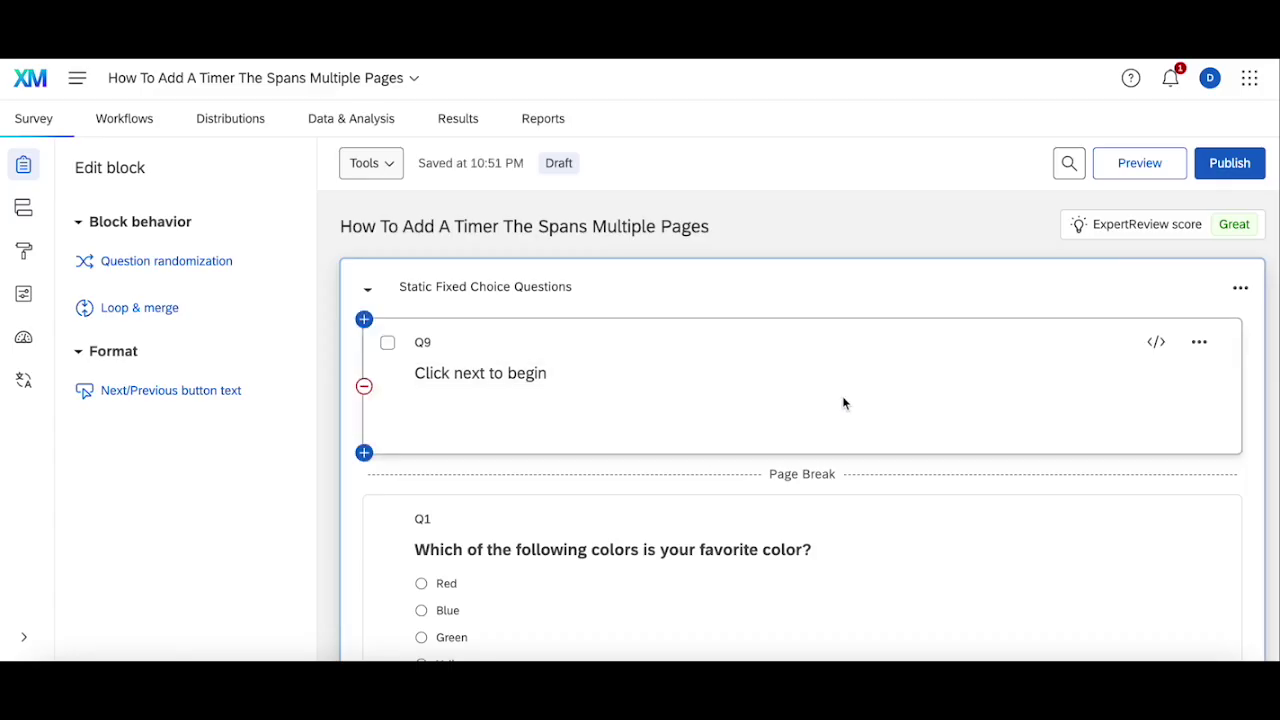
# Preview the survey and advance past the "Click next to begin" page to check the timer.
pyautogui.click(1014, 214)
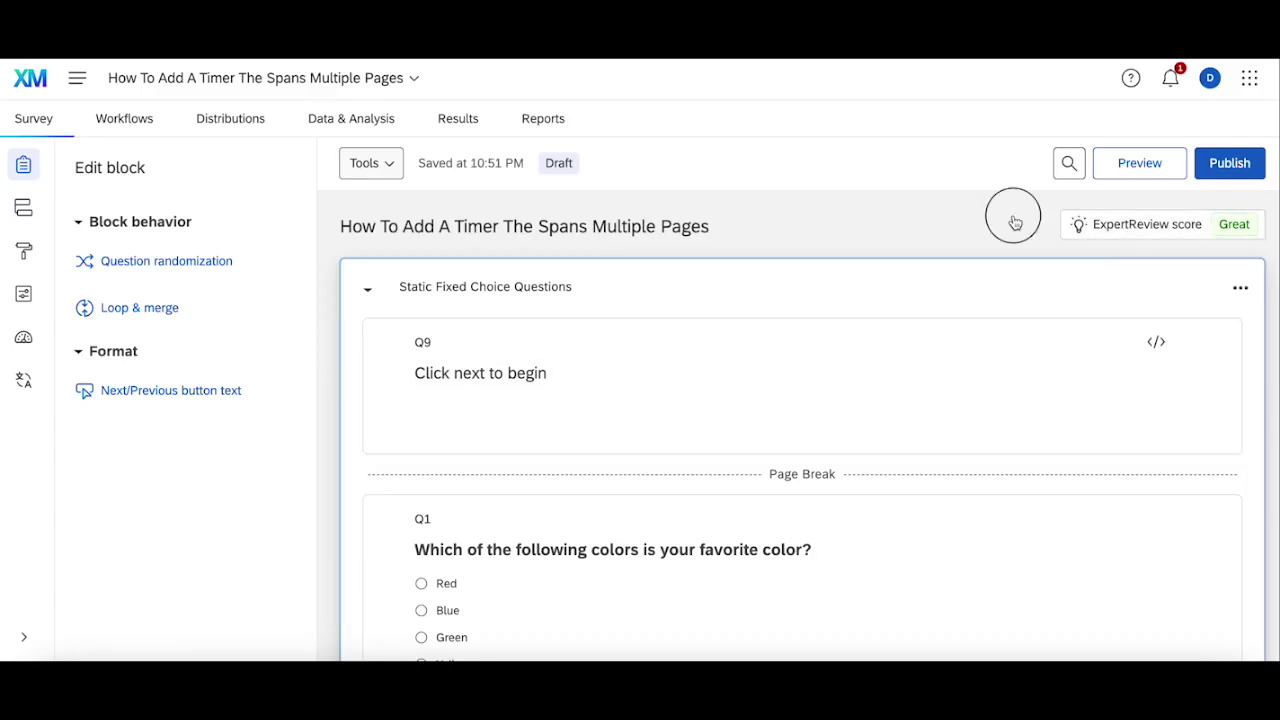
pyautogui.click(1160, 175)
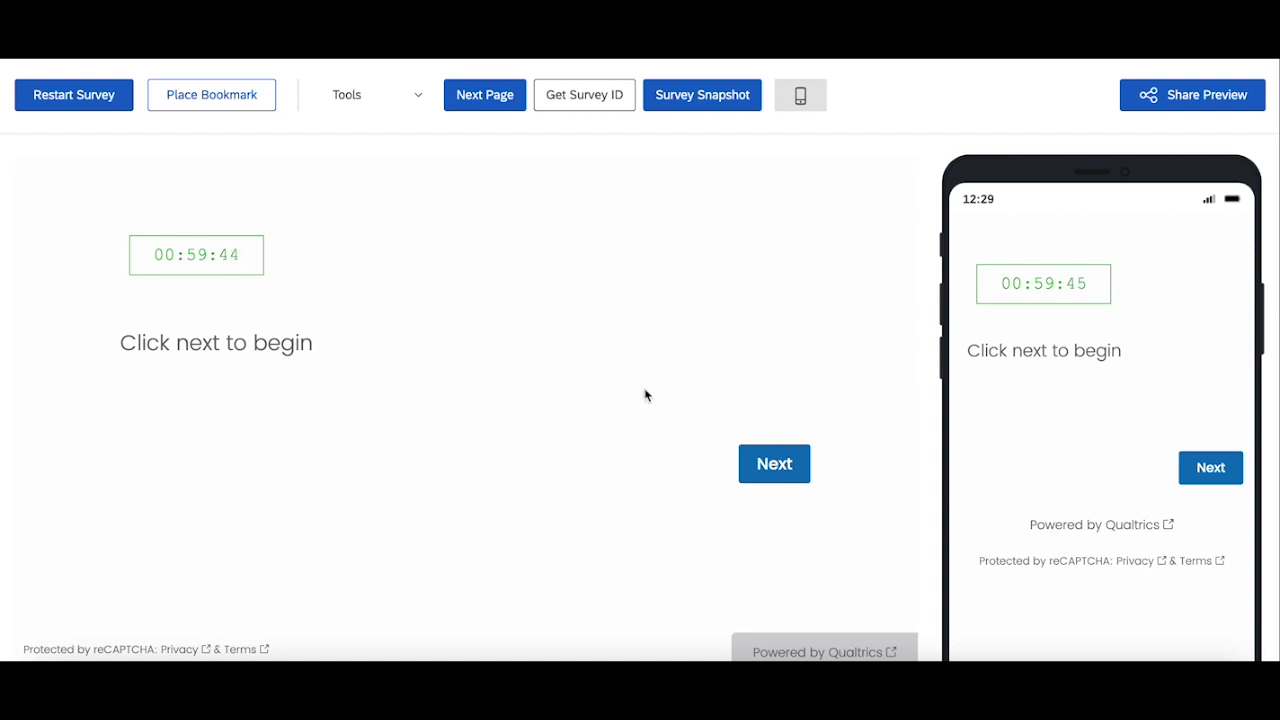
pyautogui.click(781, 473)
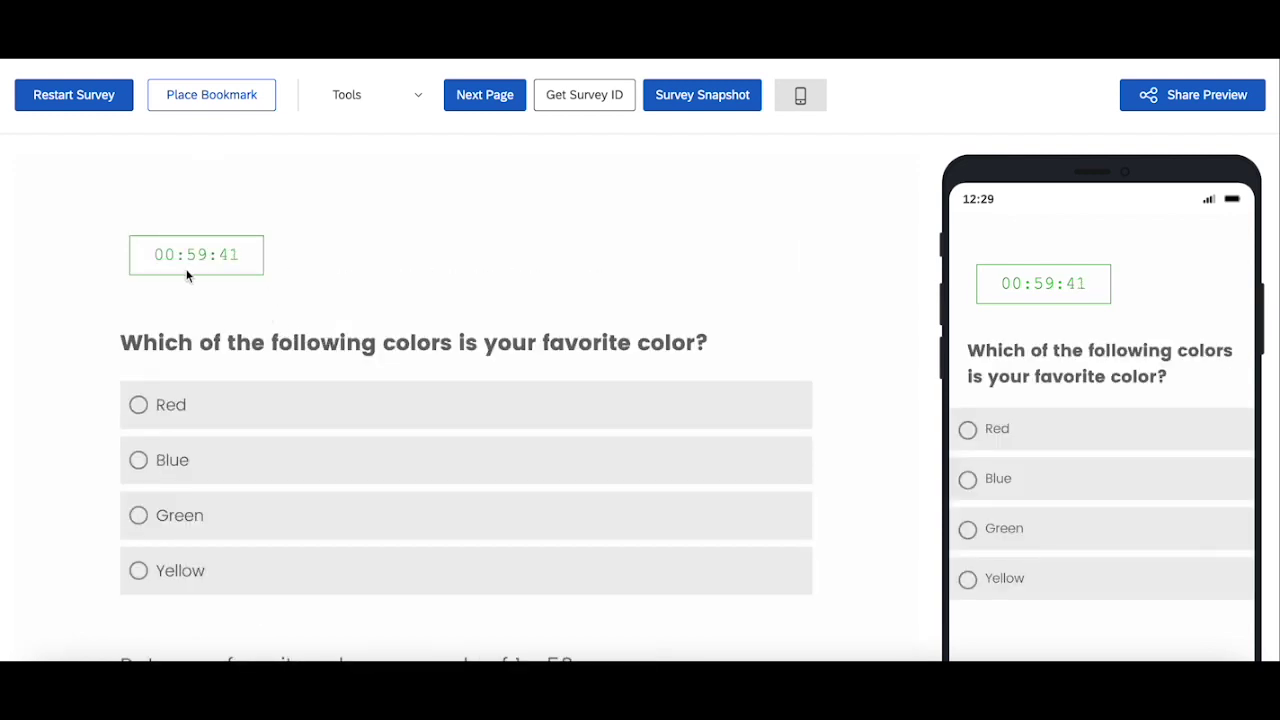
# Answer Red as the favorite color and rate it 5 - Great in the preview, and continue to the following page.
pyautogui.scroll(-3, 549, 257)
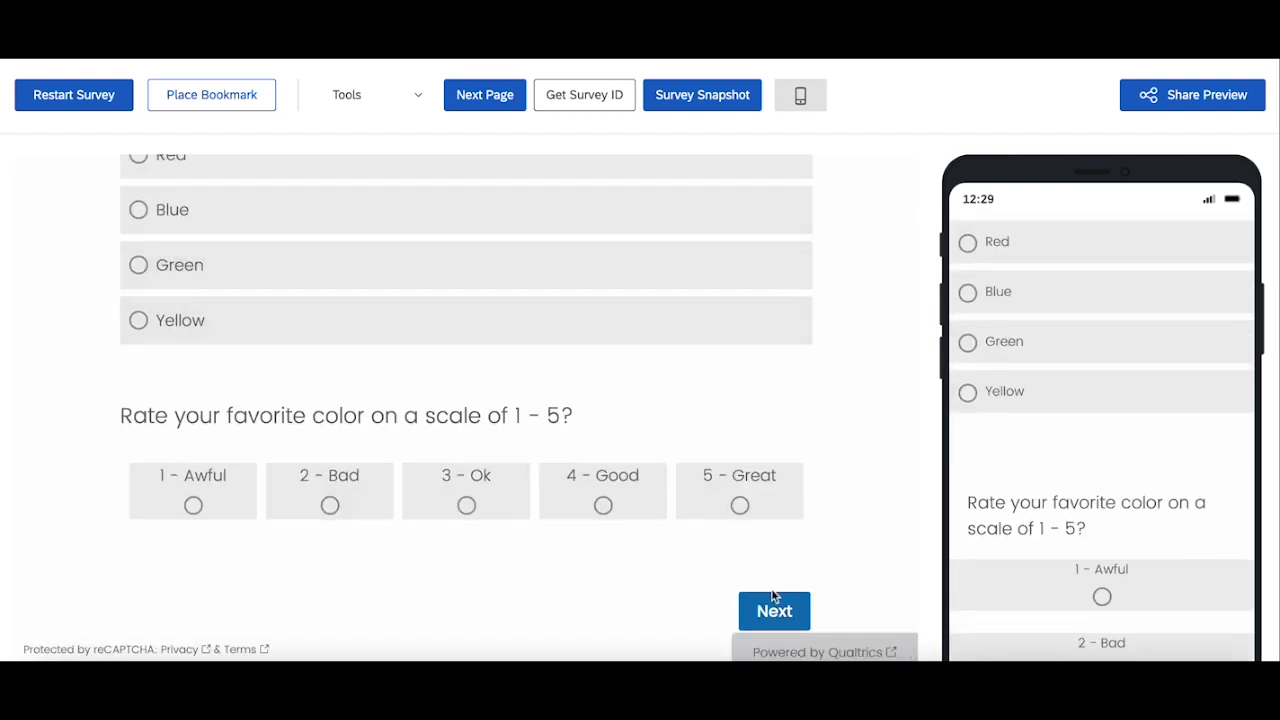
pyautogui.scroll(2, 730, 305)
pyautogui.click(722, 296)
pyautogui.scroll(-2, 742, 463)
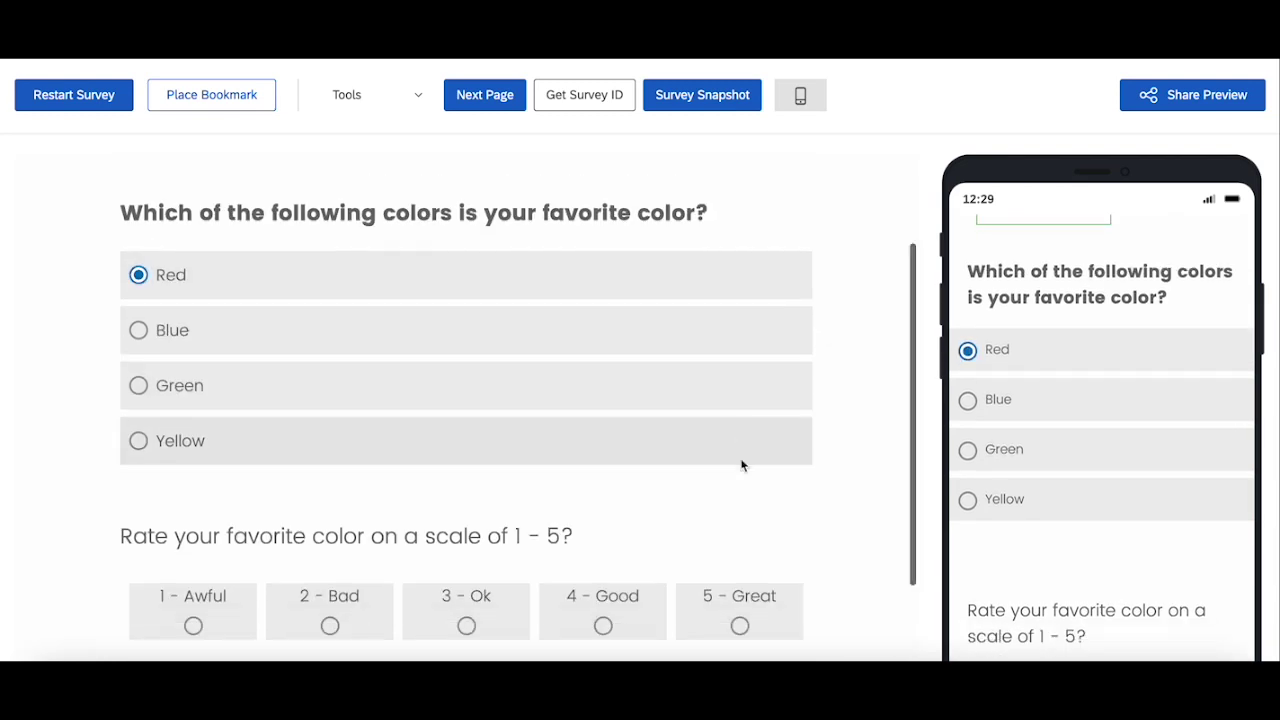
pyautogui.click(740, 503)
pyautogui.click(774, 611)
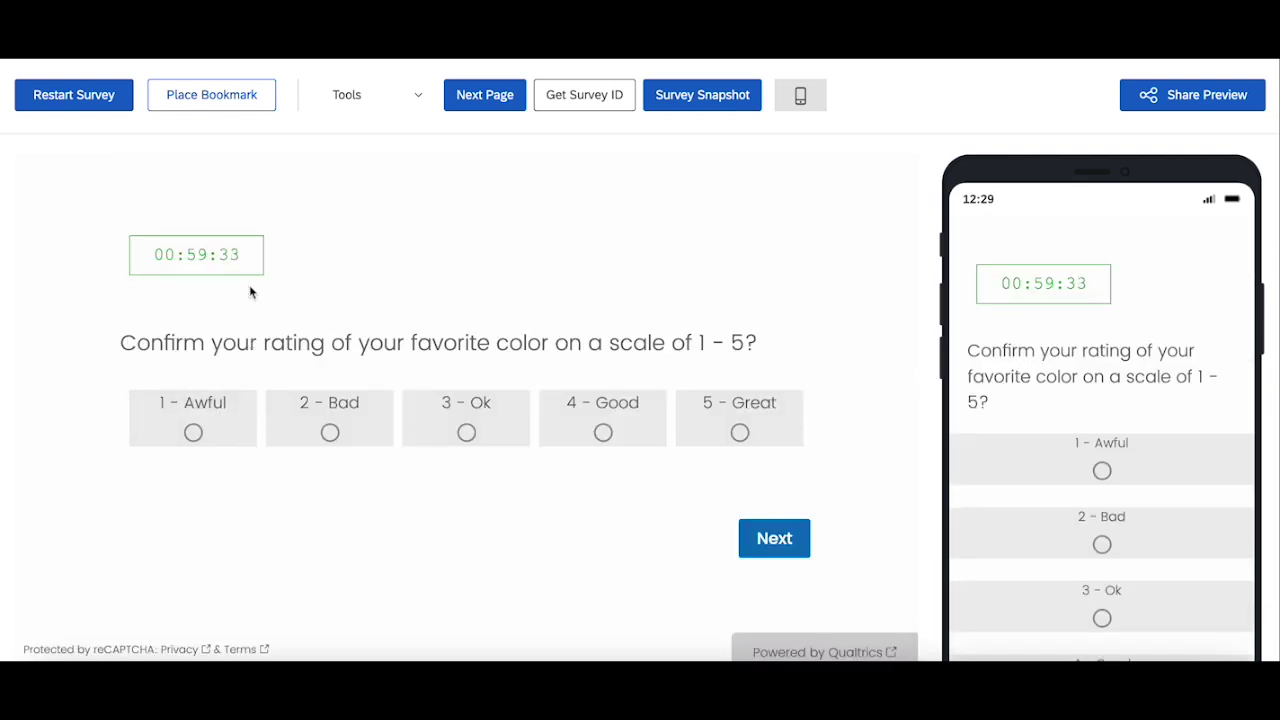
# Confirm the rating as 5 - Great and answer "Test" in the text questions, advancing through the preview pages to check the timer.
pyautogui.click(740, 432)
pyautogui.click(772, 537)
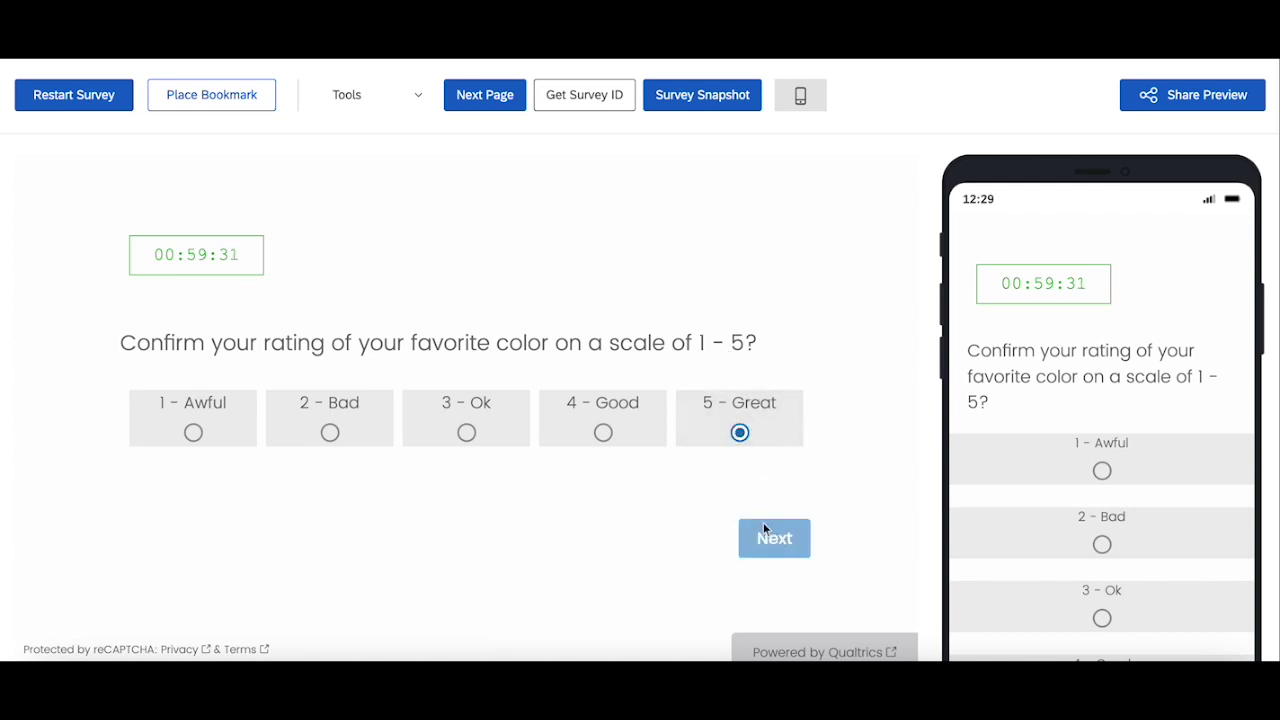
pyautogui.click(526, 397)
pyautogui.write('Test')
pyautogui.click(785, 506)
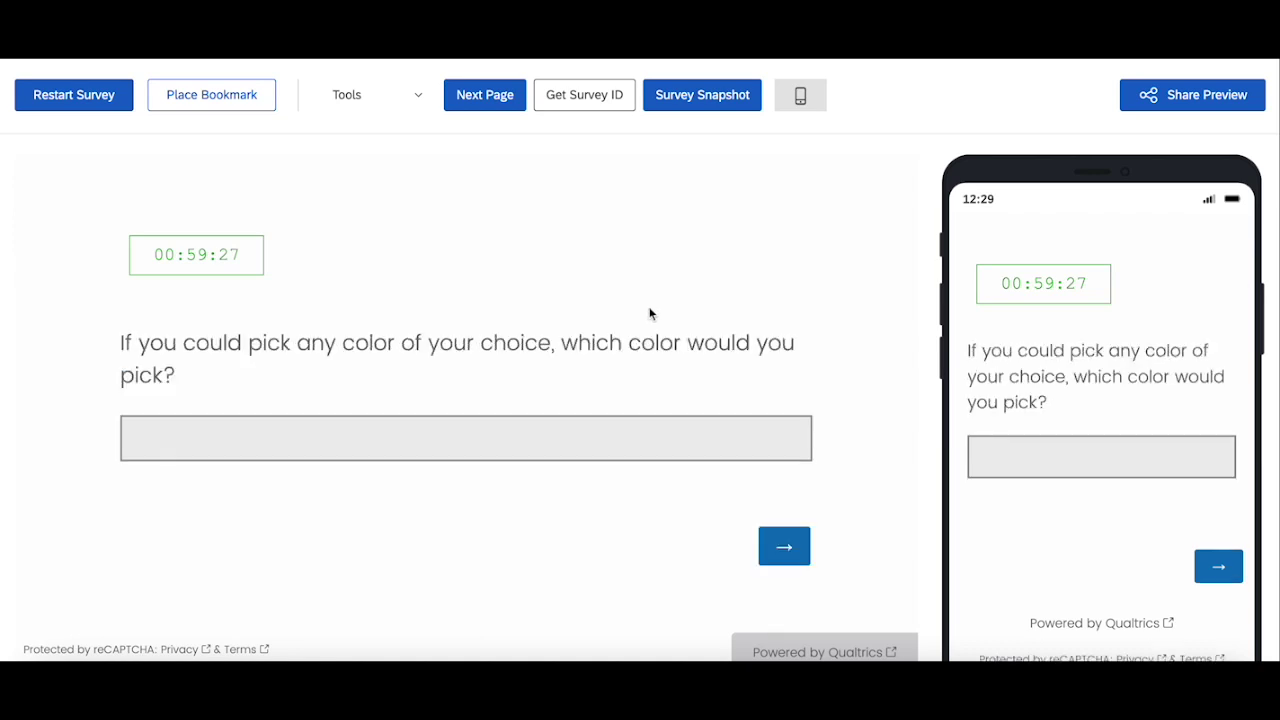
pyautogui.click(635, 446)
pyautogui.write('Test')
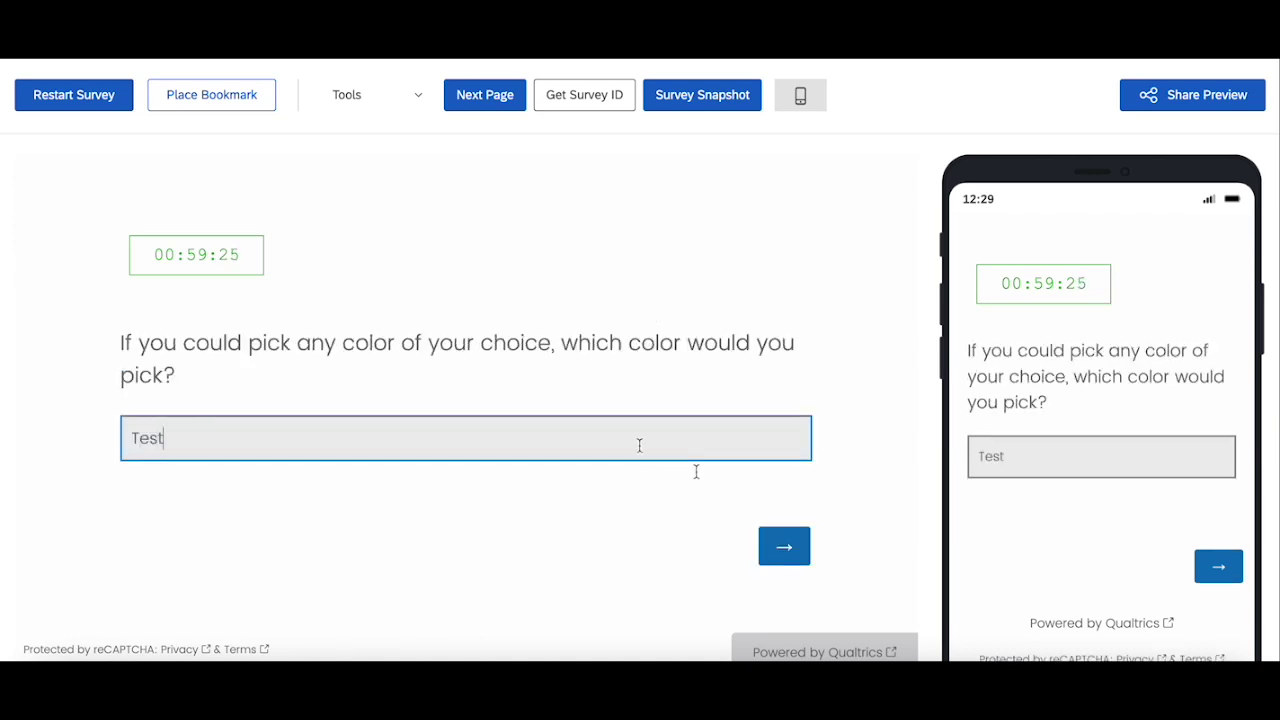
pyautogui.click(798, 568)
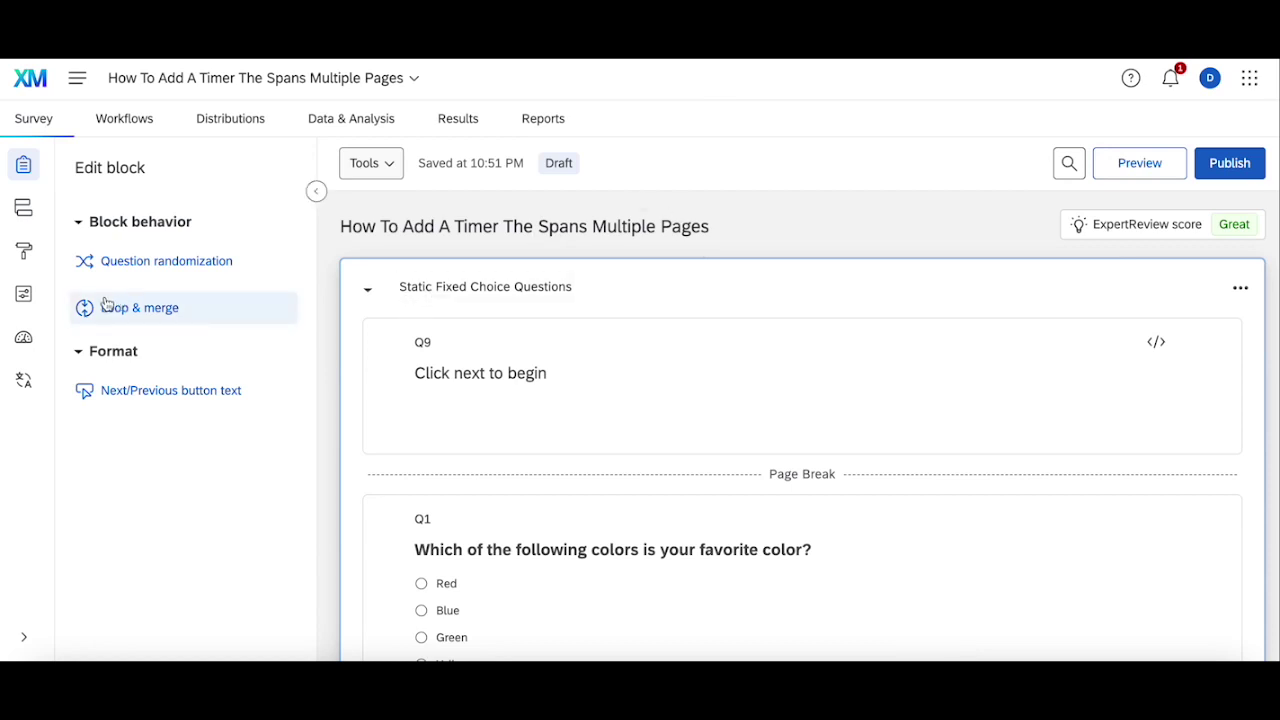
# Review the source code of the timer header in the general look and feel settings through to the closing script tag, and save it.
pyautogui.click(22, 256)
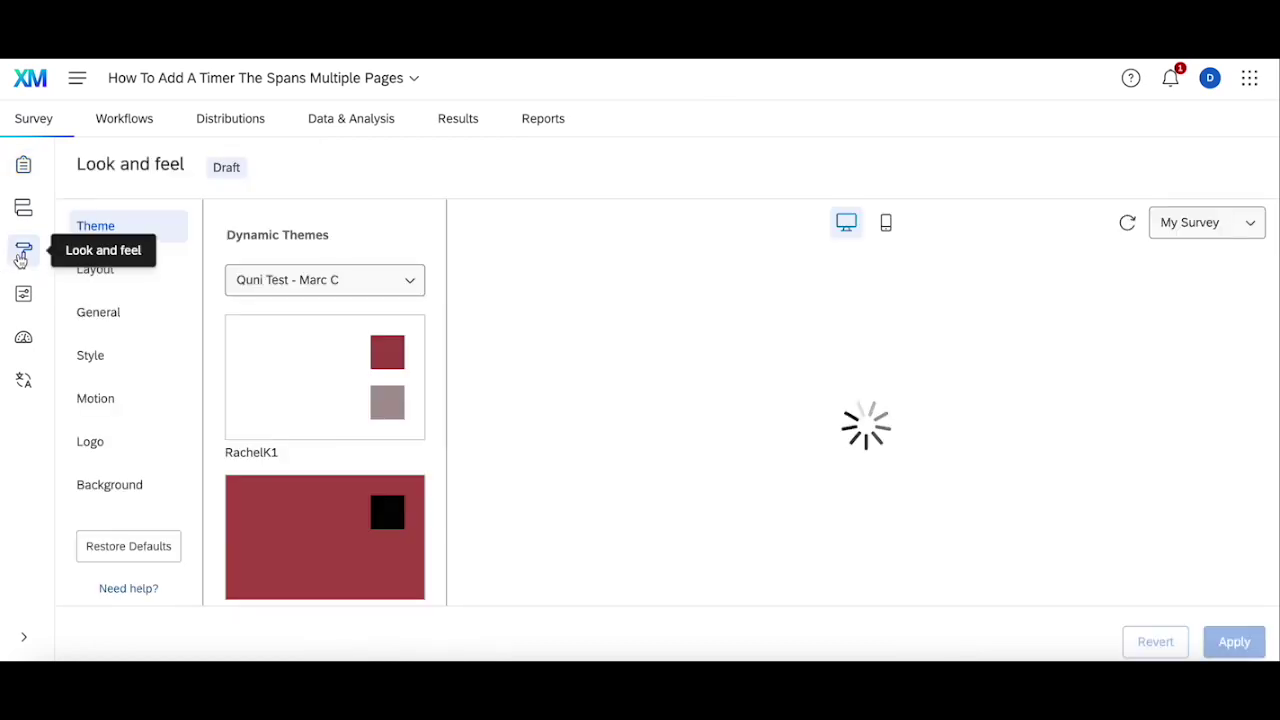
pyautogui.click(106, 318)
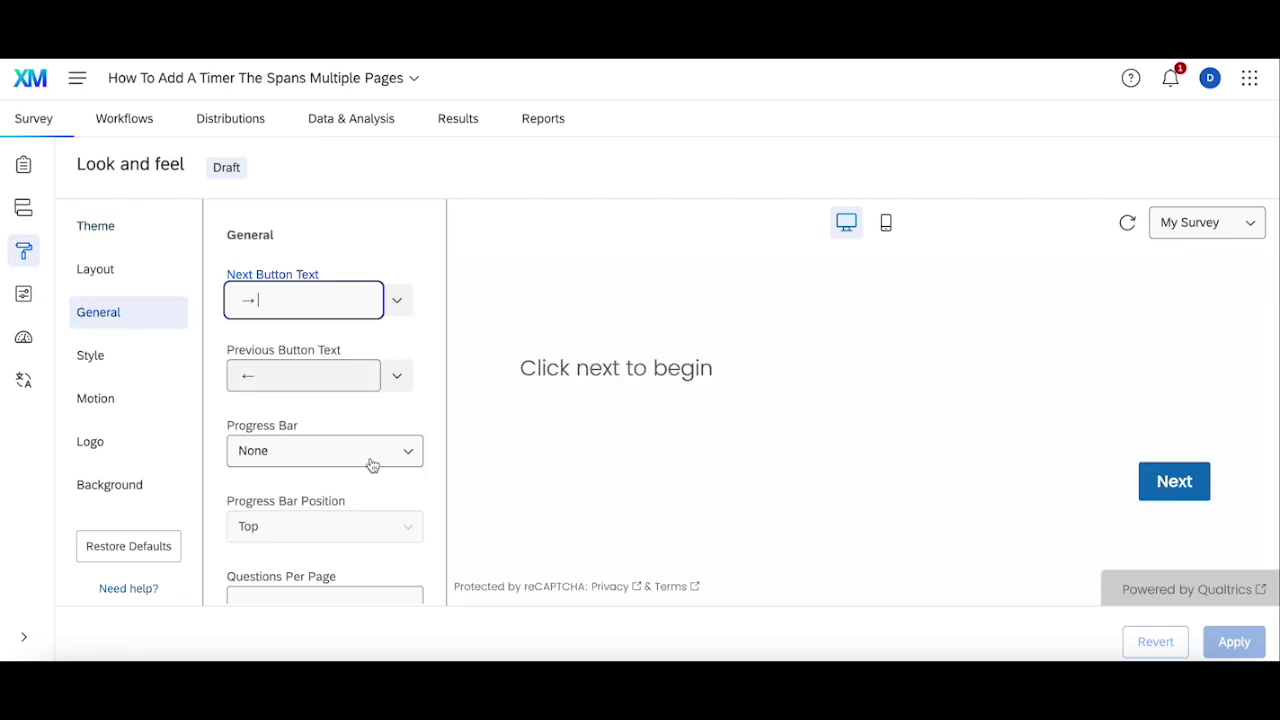
pyautogui.scroll(-3, 371, 462)
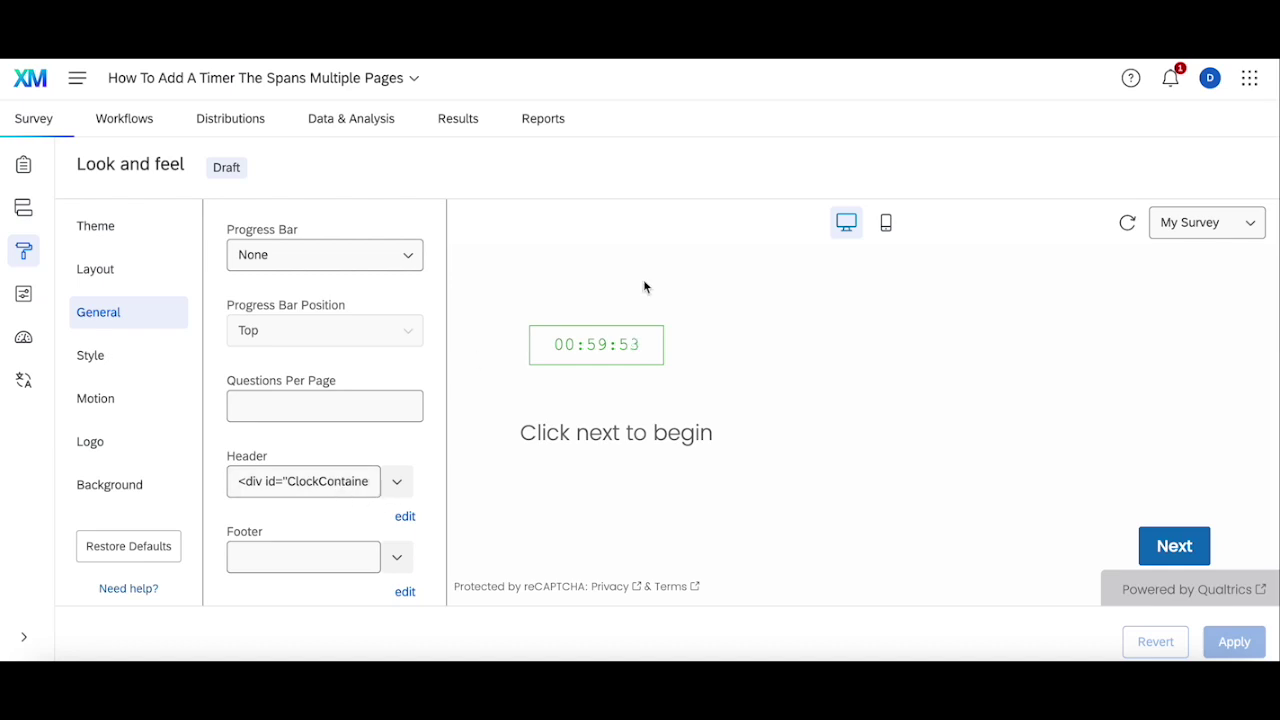
pyautogui.click(322, 557)
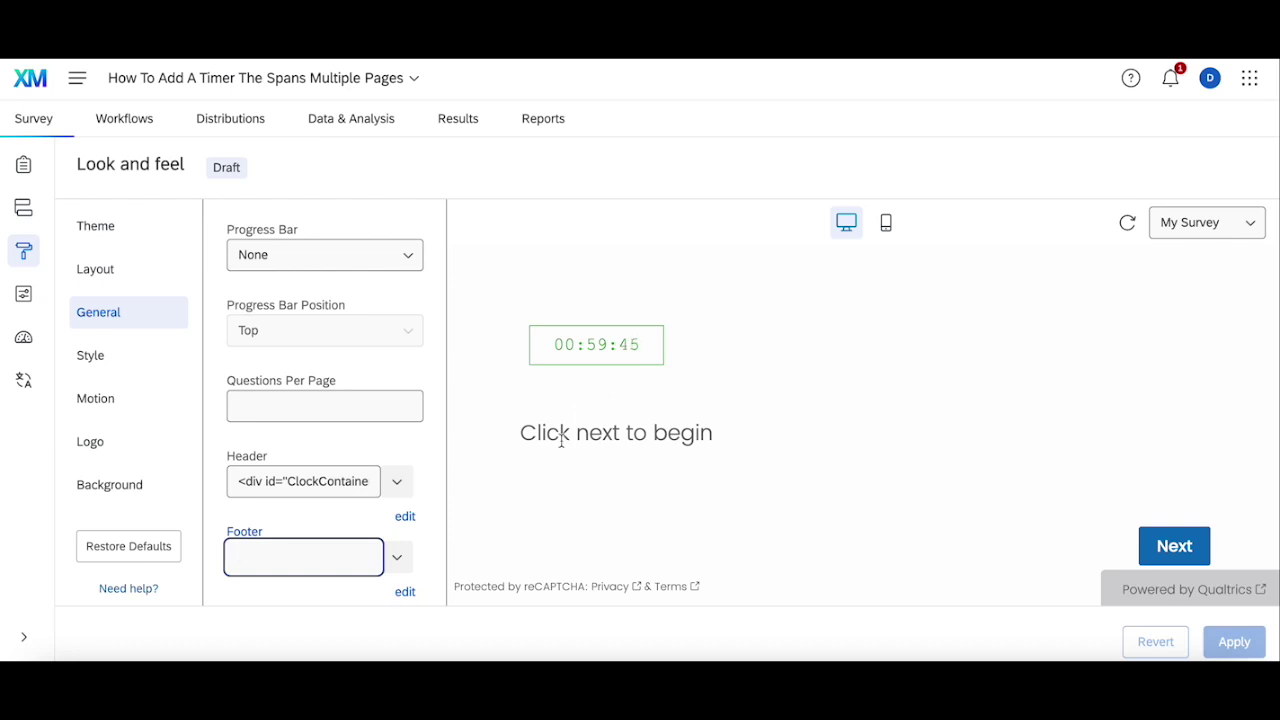
pyautogui.click(404, 517)
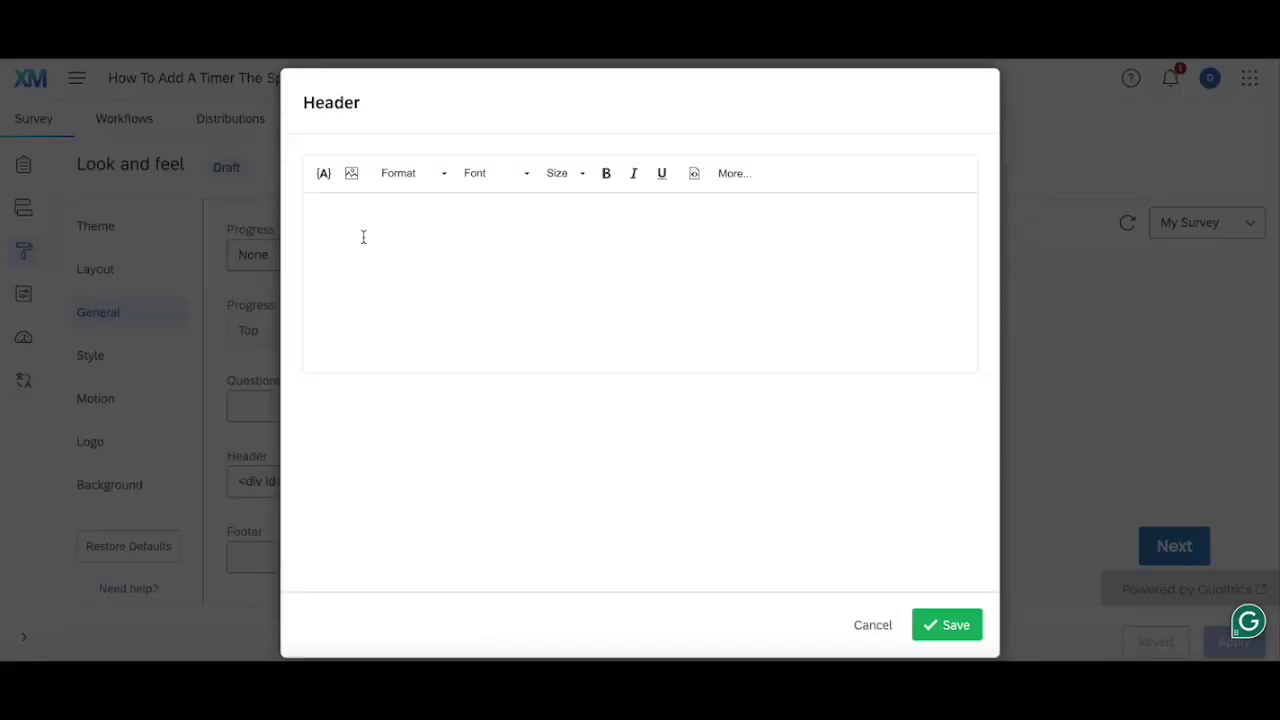
pyautogui.click(693, 175)
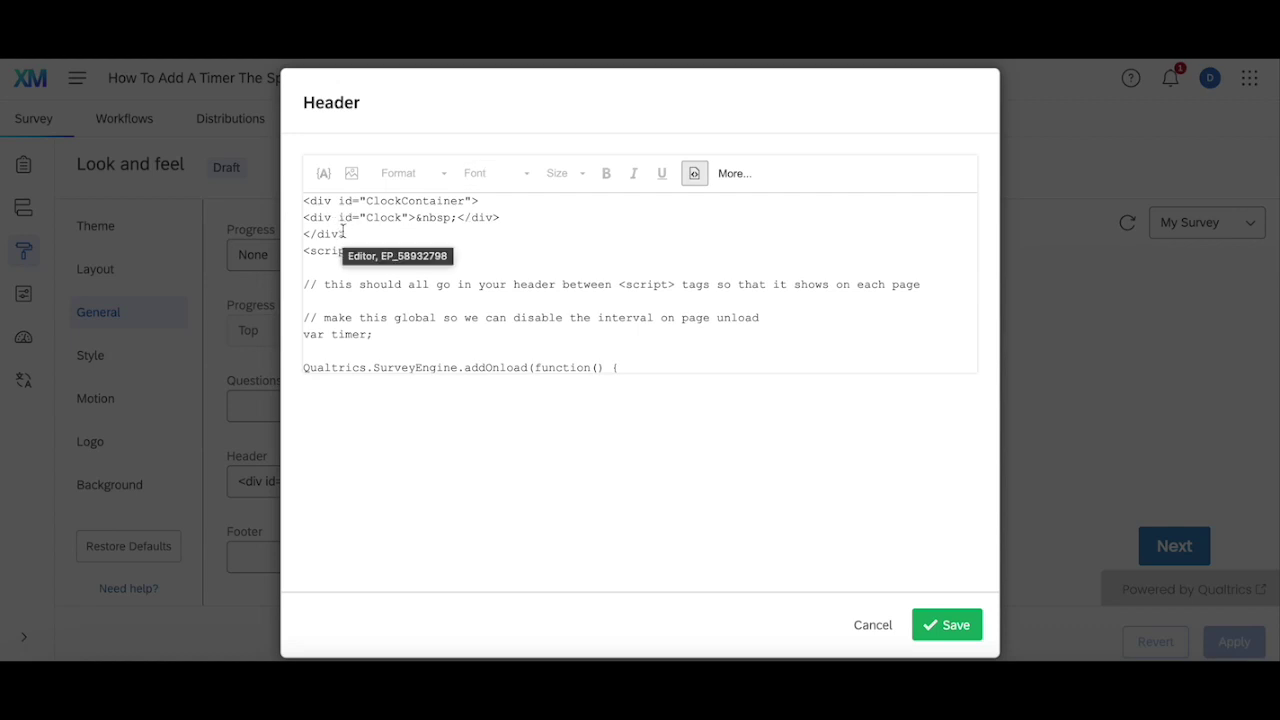
pyautogui.click(308, 252)
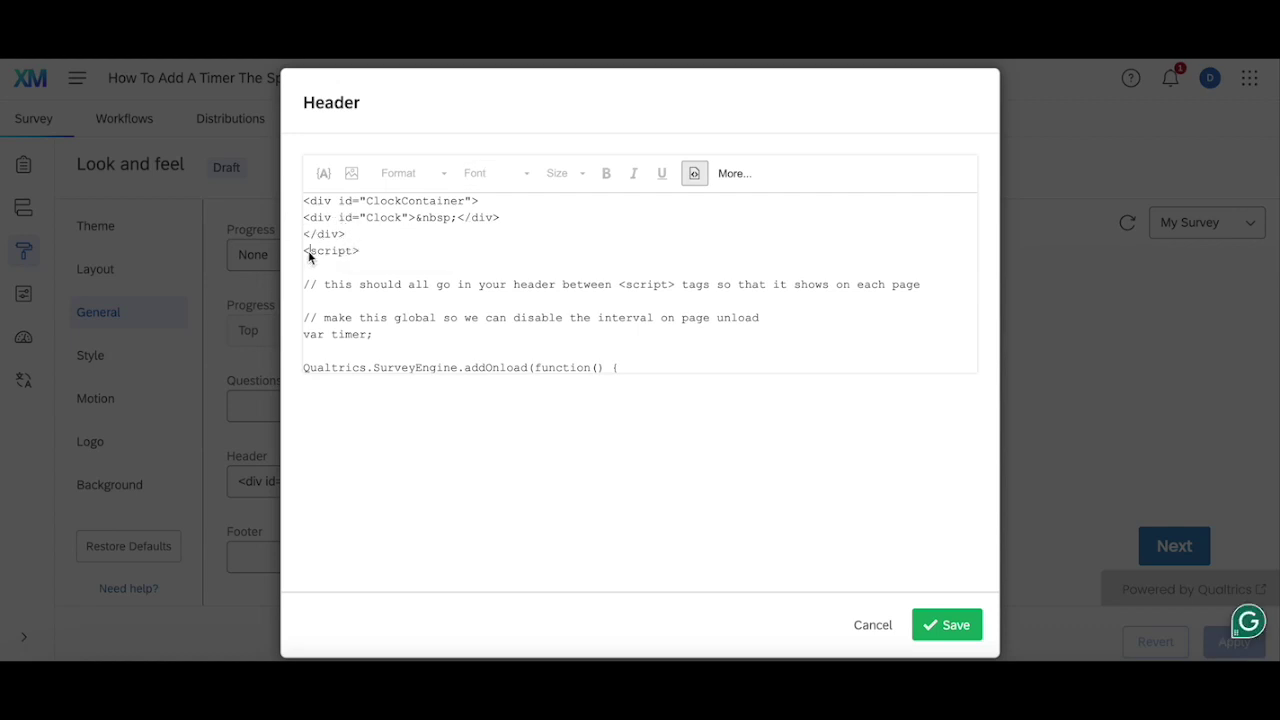
pyautogui.press('Return')
pyautogui.scroll(-5, 449, 318)
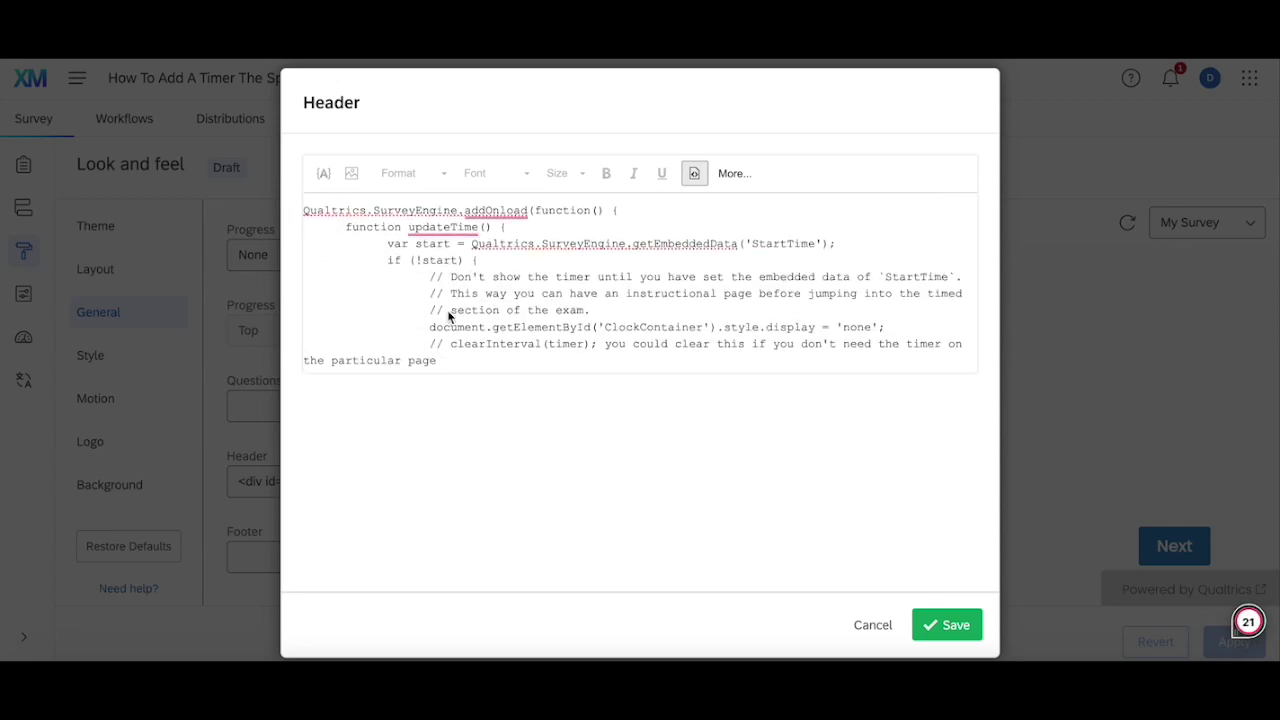
pyautogui.scroll(-10, 449, 318)
pyautogui.scroll(-5, 449, 318)
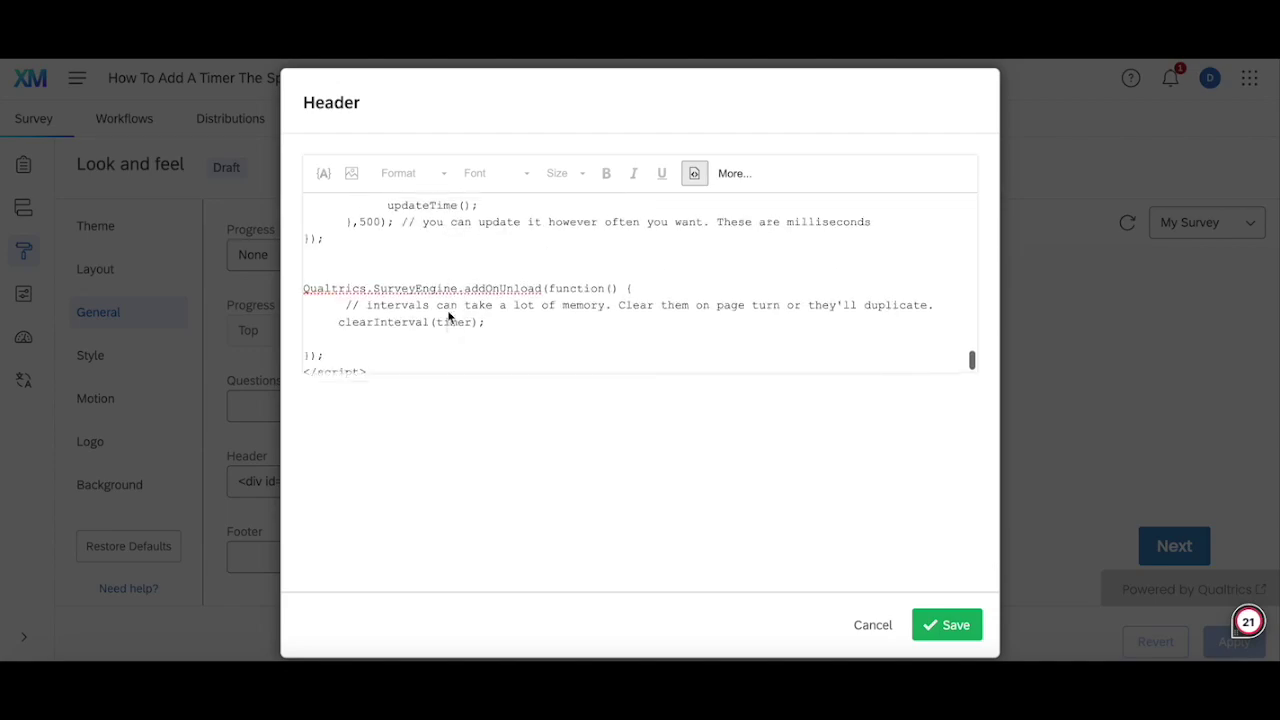
pyautogui.click(946, 624)
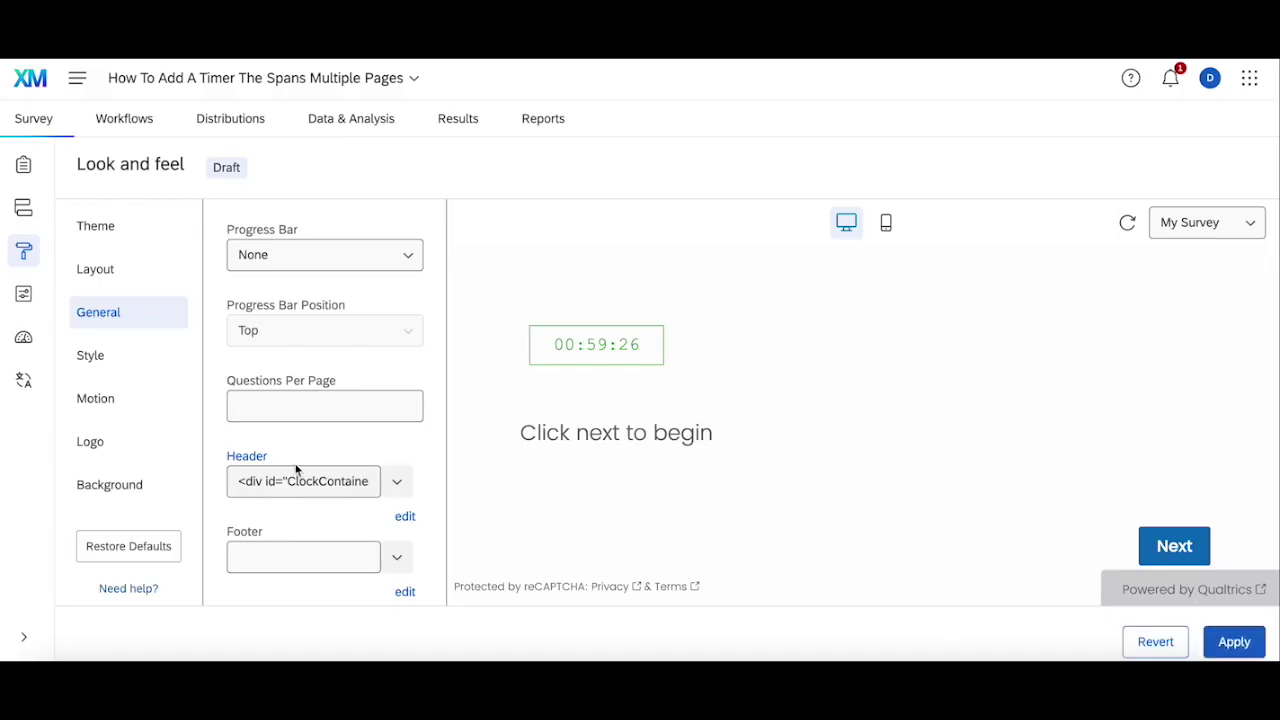
# Review the custom CSS rules for #ClockContainer and #Clock in the style settings, and save them.
pyautogui.click(126, 362)
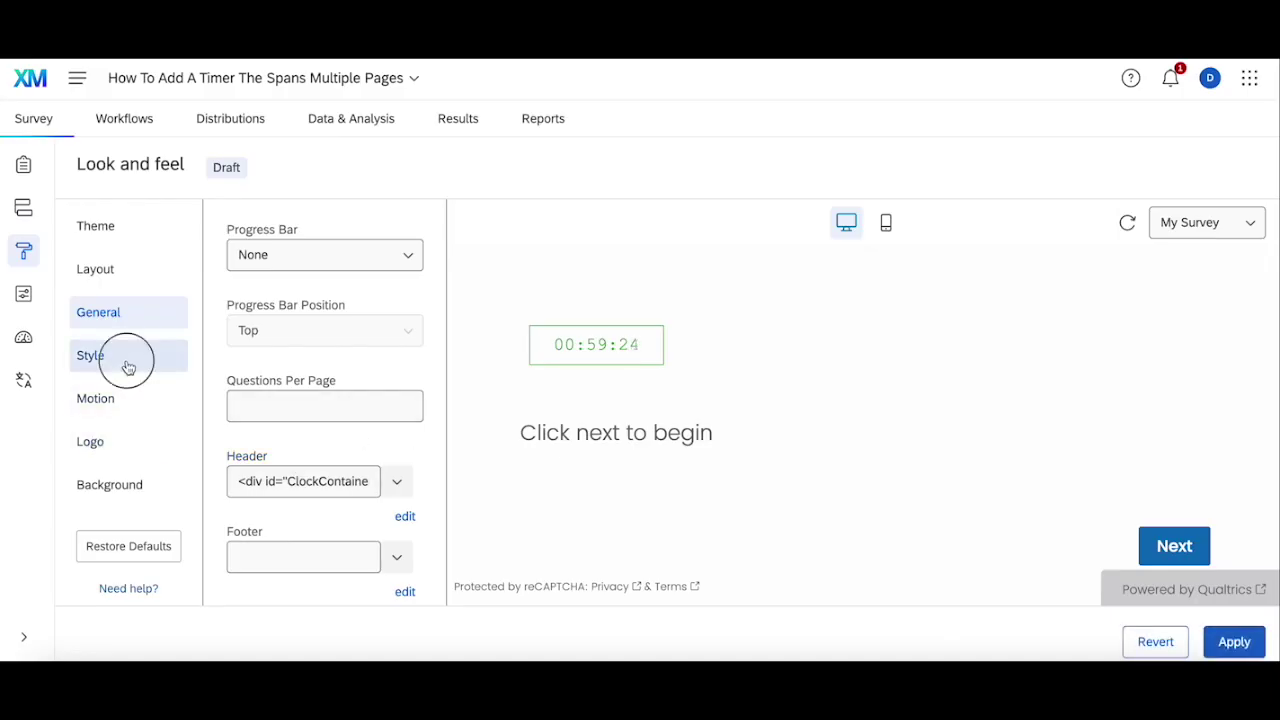
pyautogui.scroll(-5, 331, 400)
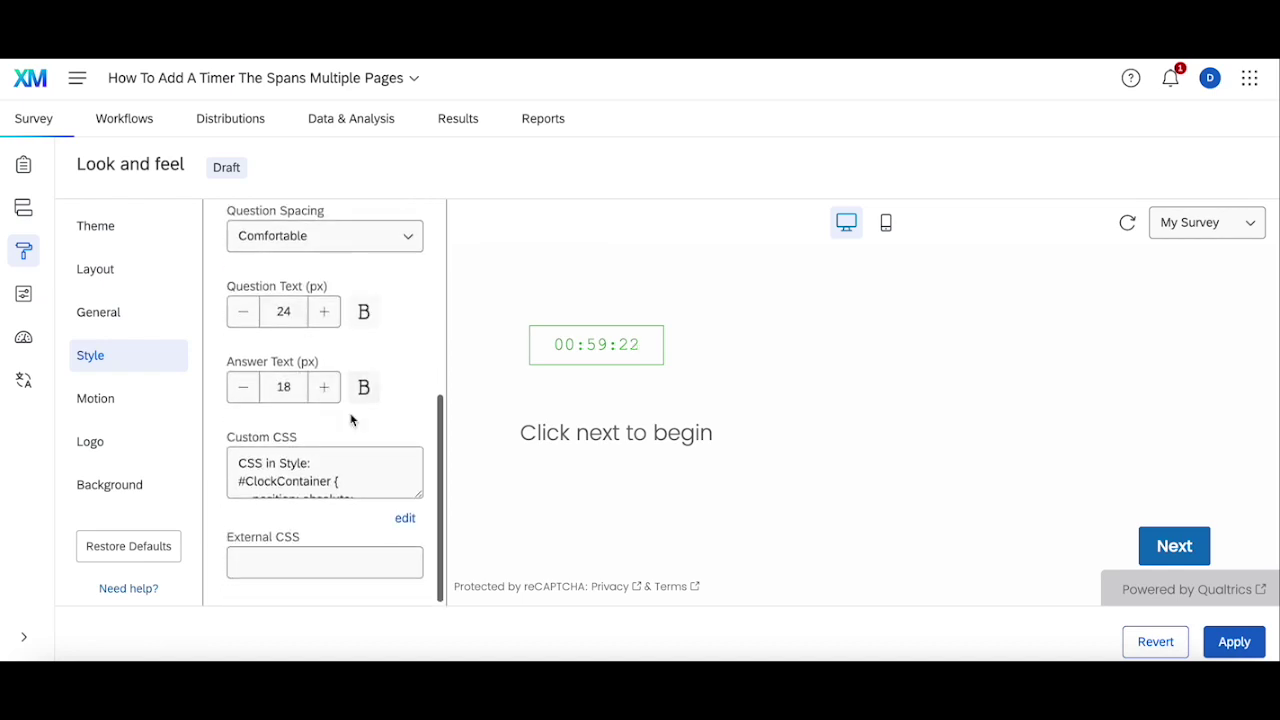
pyautogui.click(405, 518)
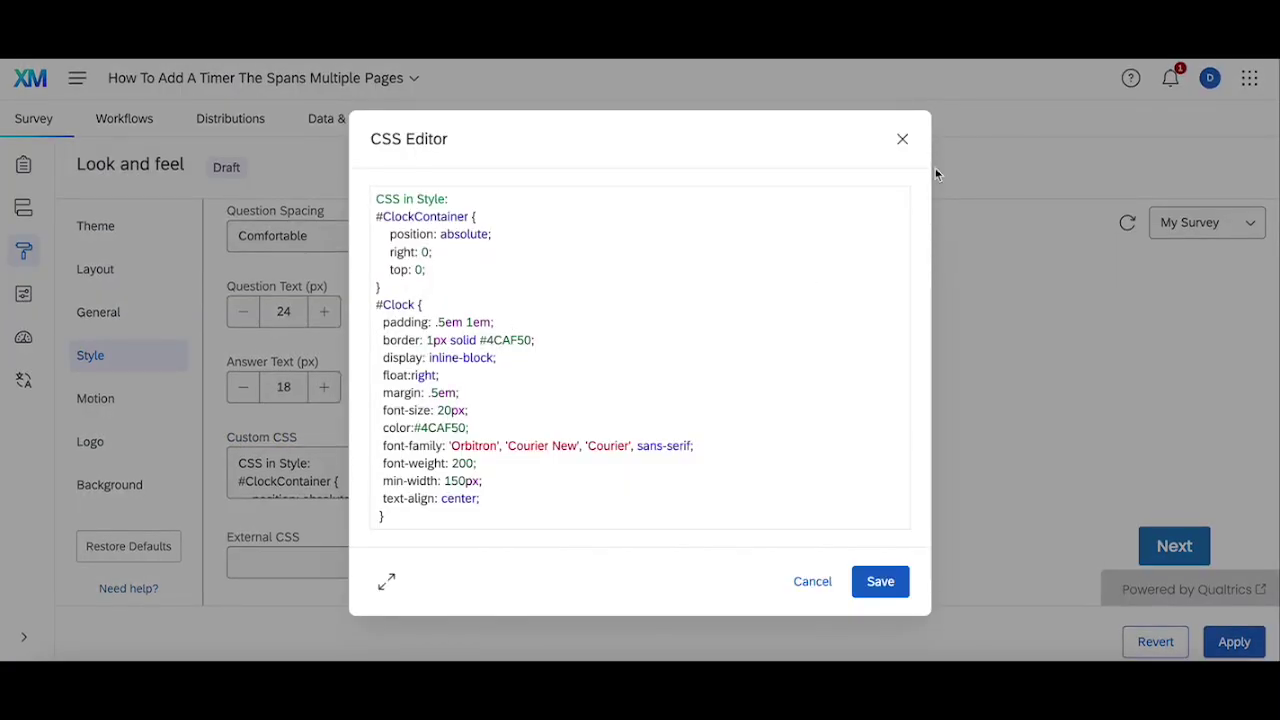
pyautogui.click(902, 139)
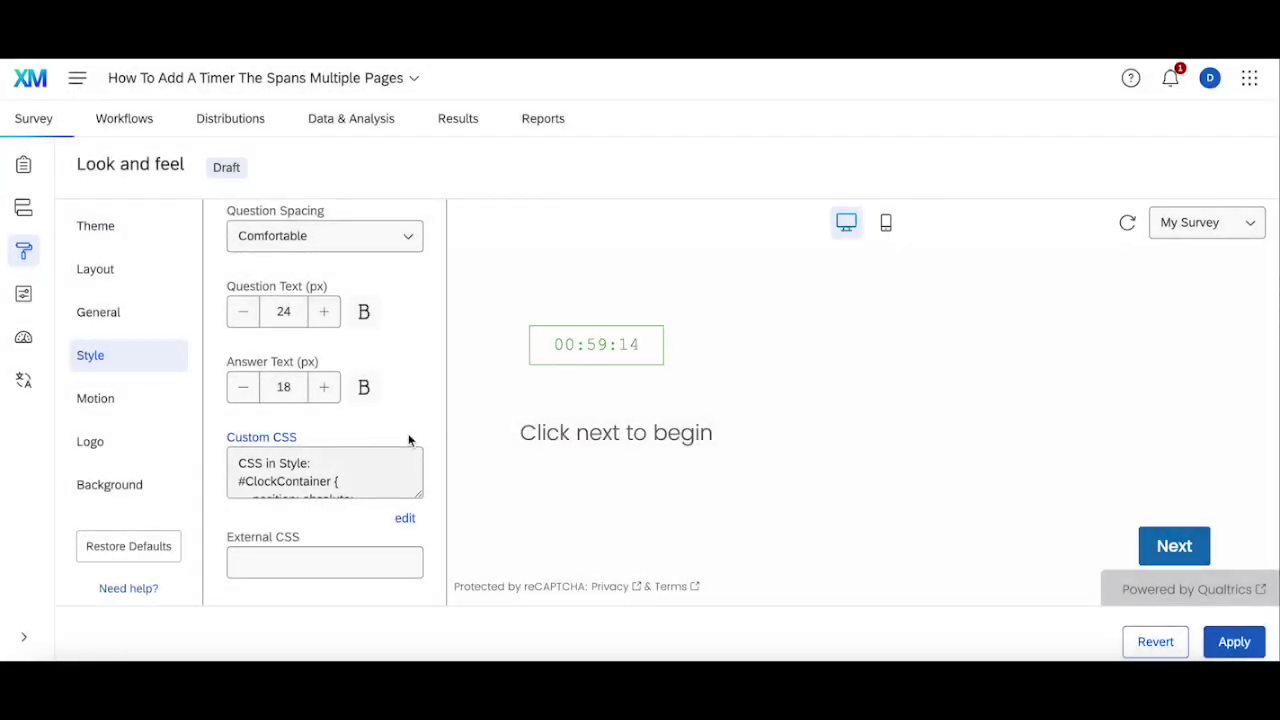
pyautogui.click(405, 517)
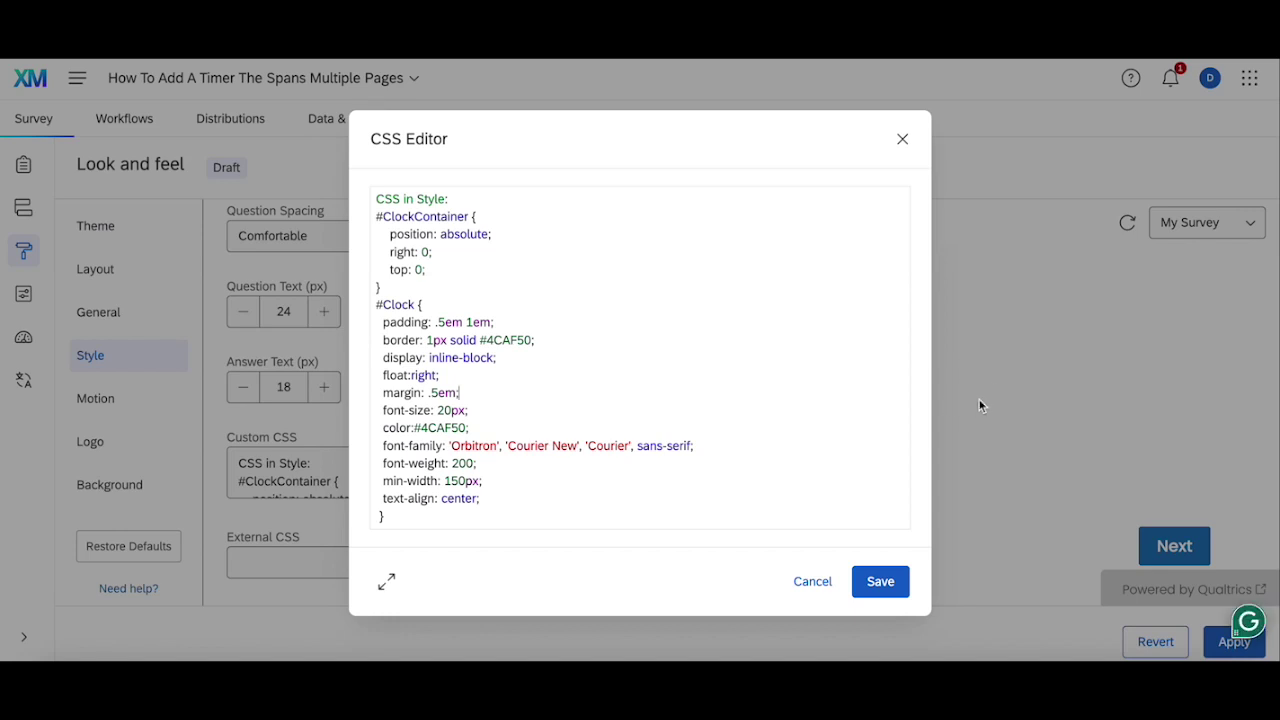
pyautogui.click(880, 582)
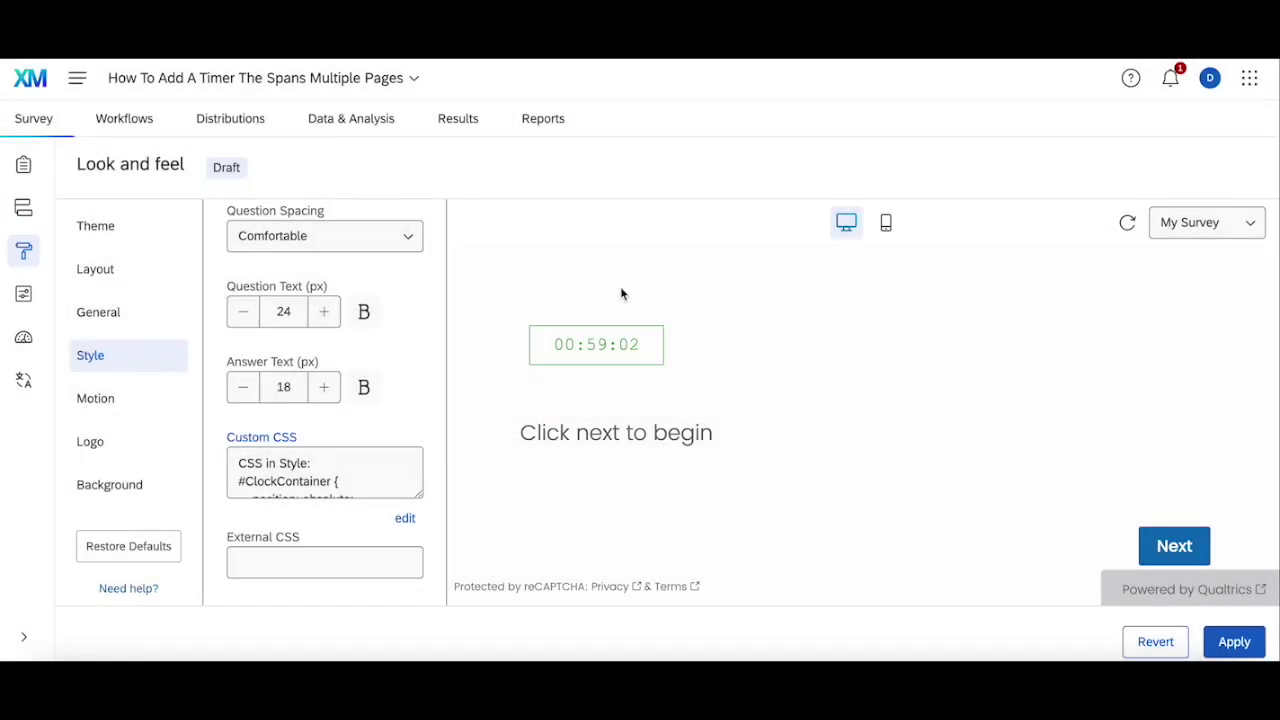
# Review the header script's time limit, showTimeUp function and timer update interval in source view, and save the header.
pyautogui.click(123, 318)
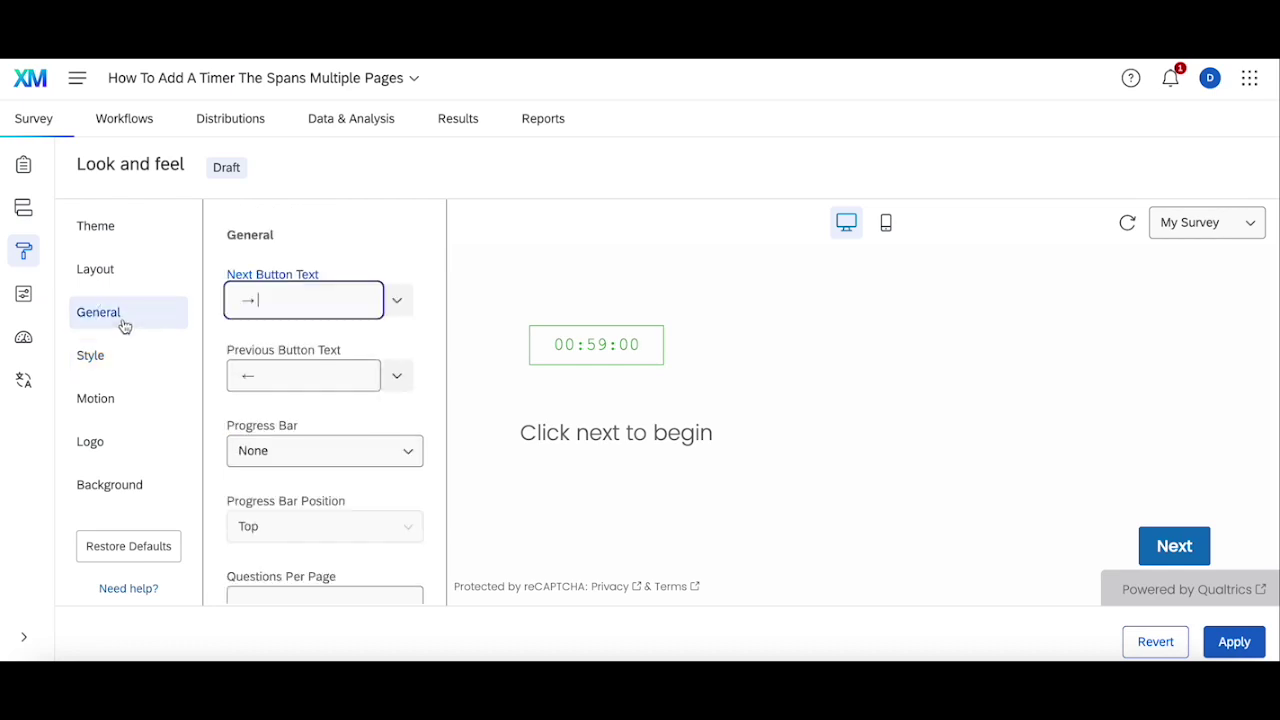
pyautogui.scroll(-5, 370, 462)
pyautogui.click(405, 507)
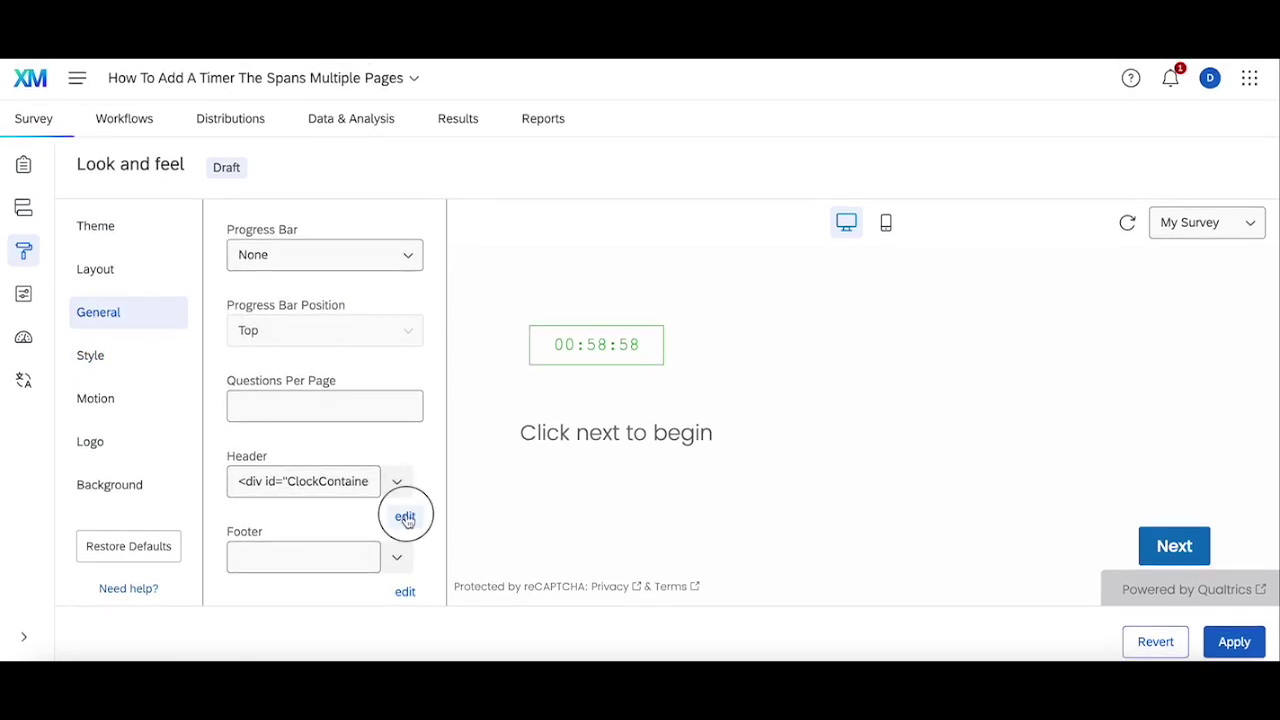
pyautogui.click(696, 177)
pyautogui.hotkey('ctrl', 'v')
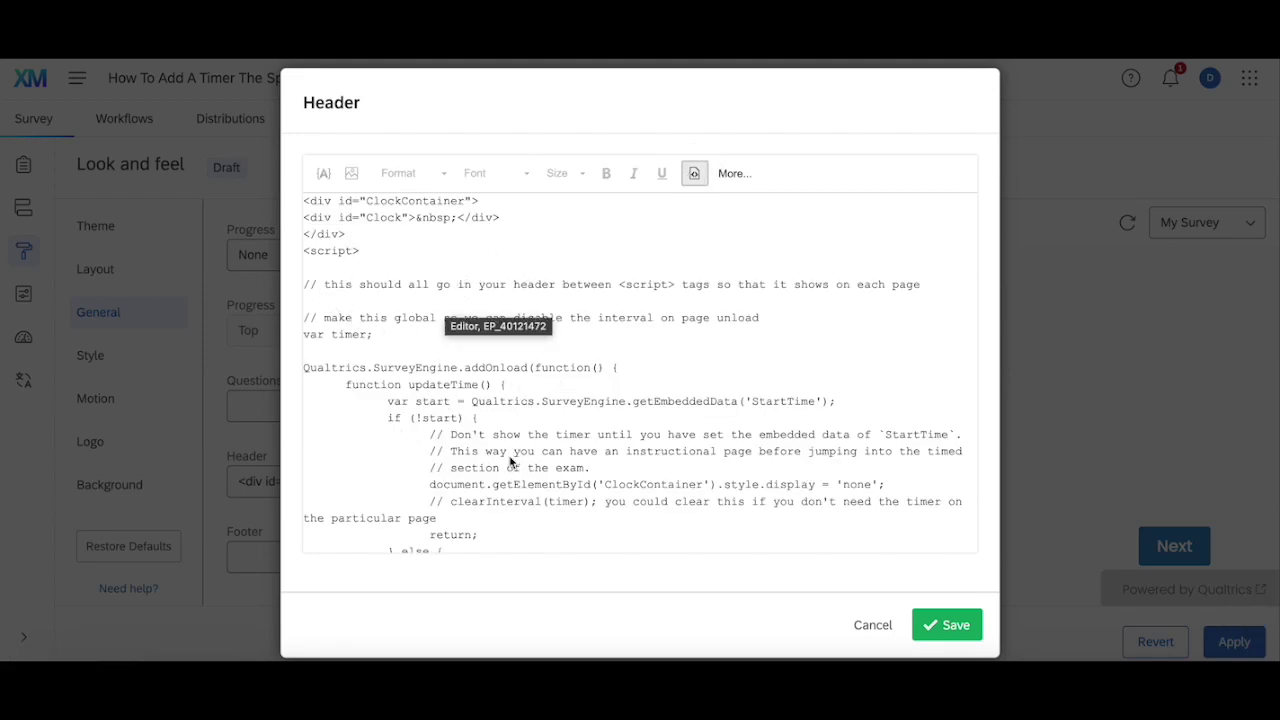
pyautogui.scroll(-5, 511, 461)
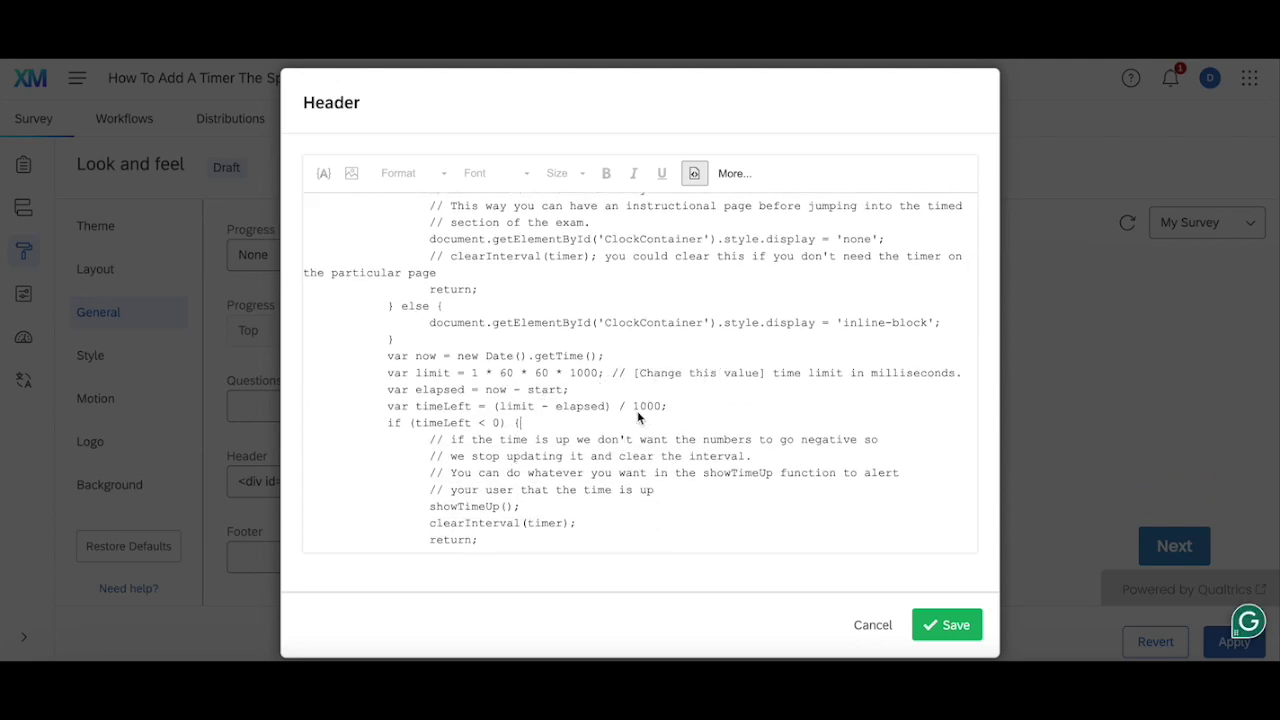
pyautogui.scroll(2, 636, 418)
pyautogui.scroll(-3, 638, 418)
pyautogui.scroll(-5, 638, 418)
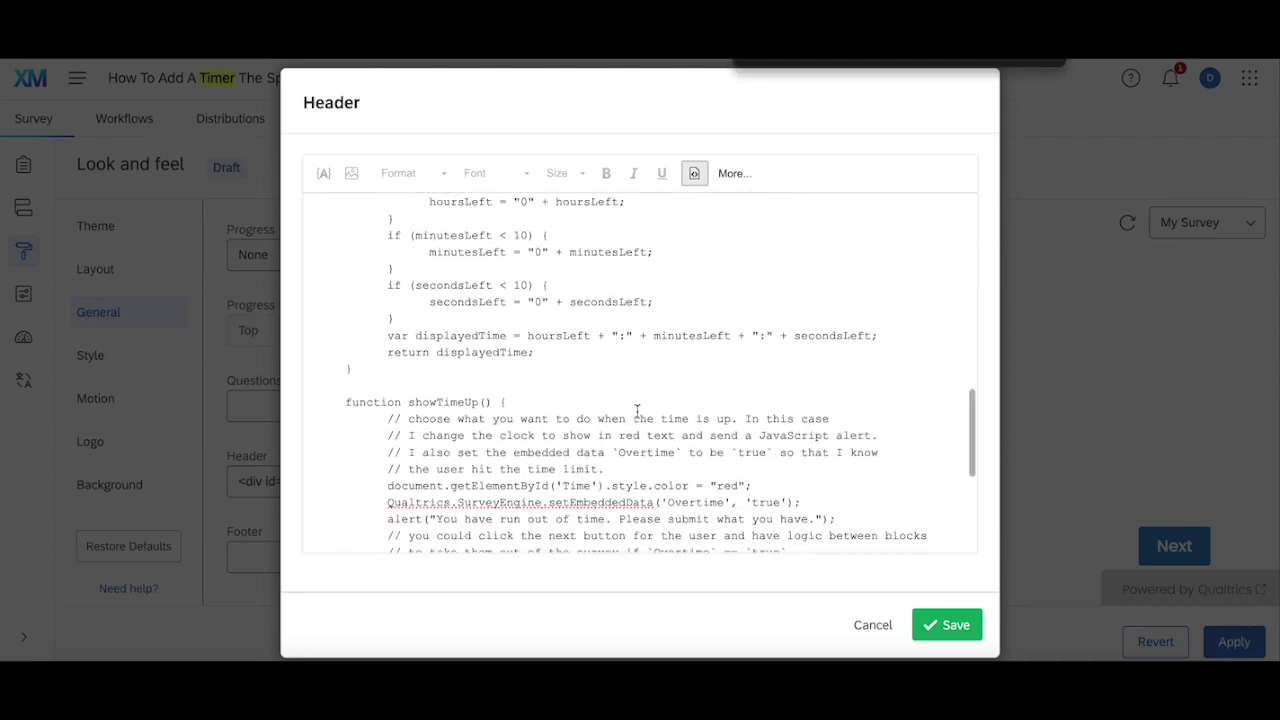
pyautogui.scroll(-5, 636, 410)
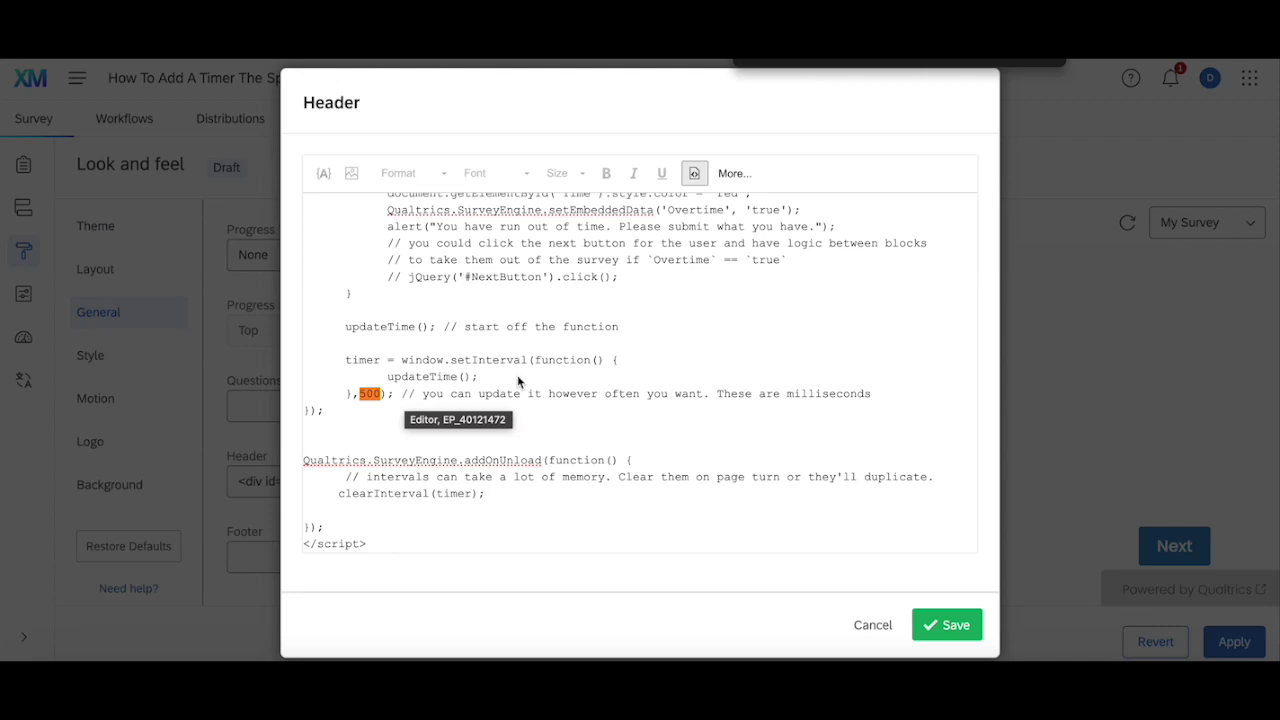
pyautogui.click(446, 365)
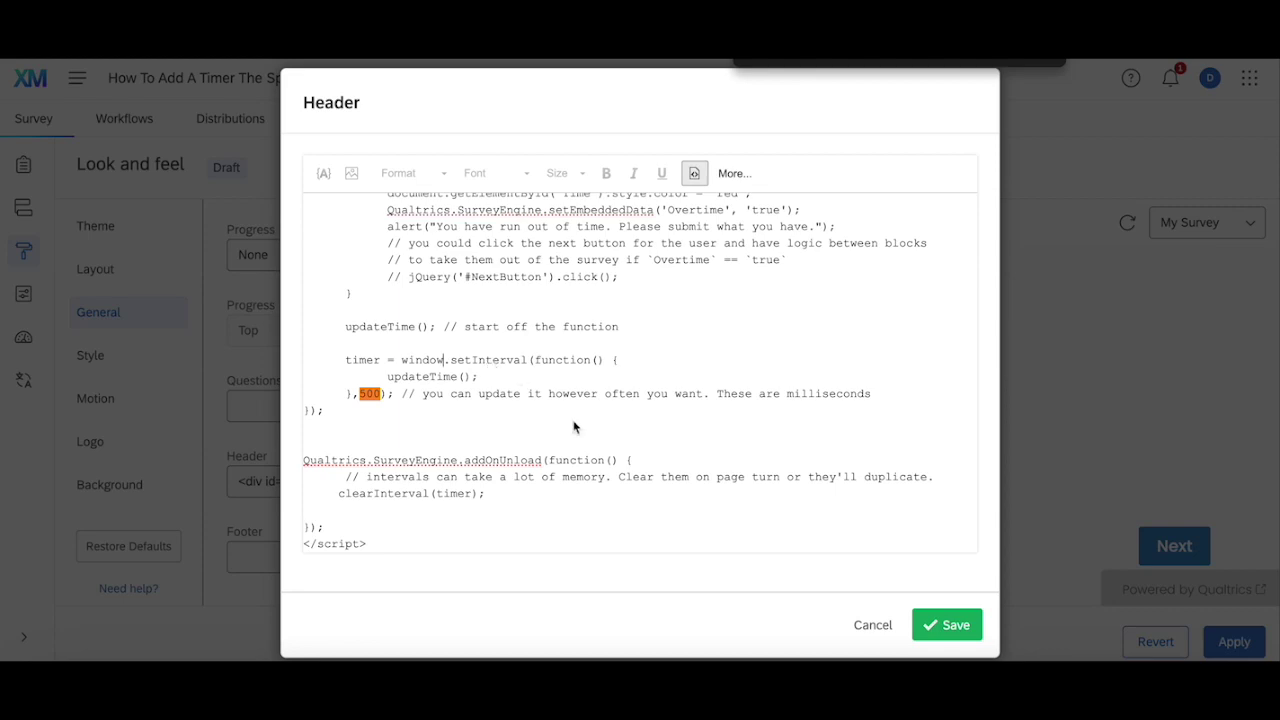
pyautogui.click(929, 611)
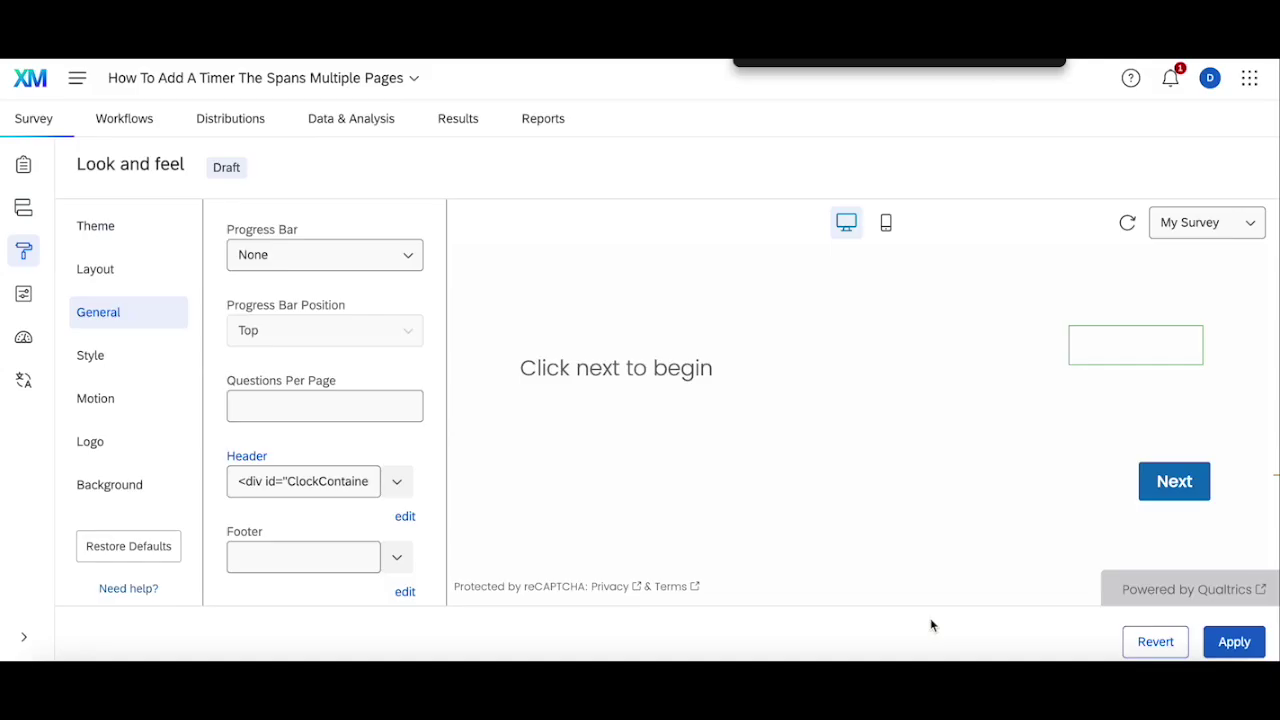
# Leave the look and feel settings without saving changes and check the StartTime embedded data field in the survey flow.
pyautogui.click(24, 210)
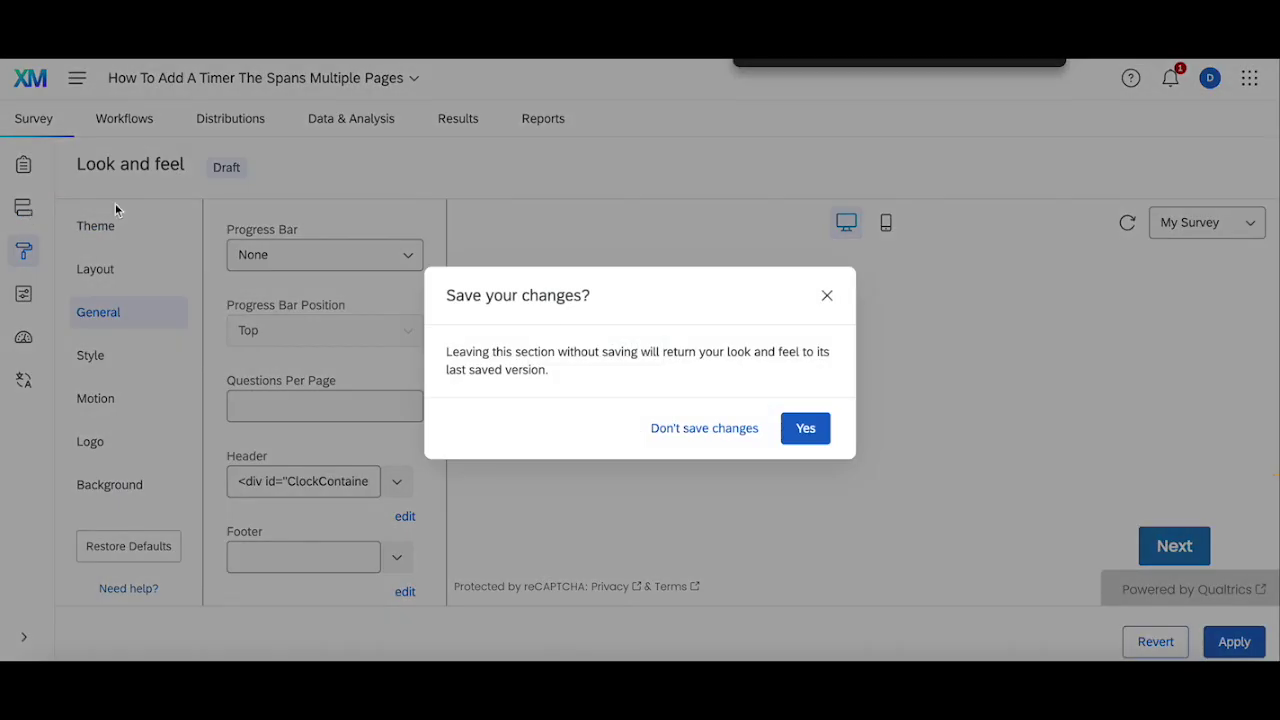
pyautogui.click(704, 429)
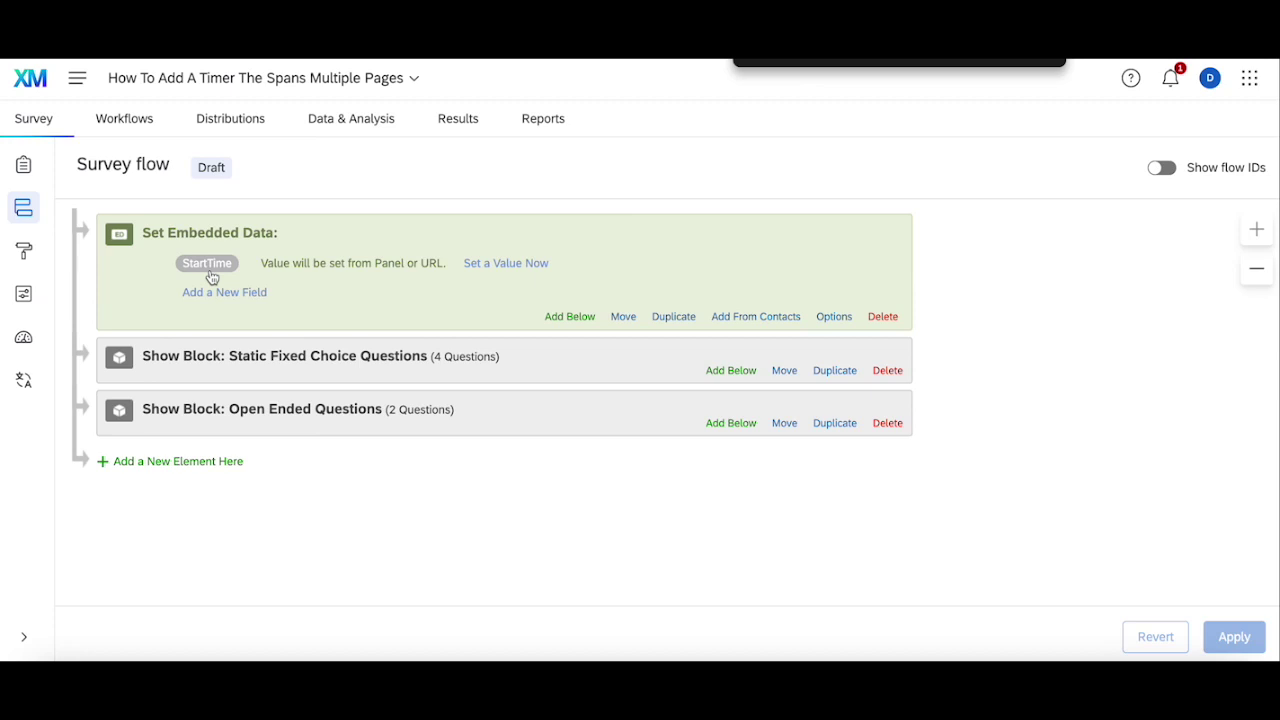
# Open the JavaScript of the "Click next to begin" question and highlight the line that sets the StartTime embedded data.
pyautogui.click(23, 165)
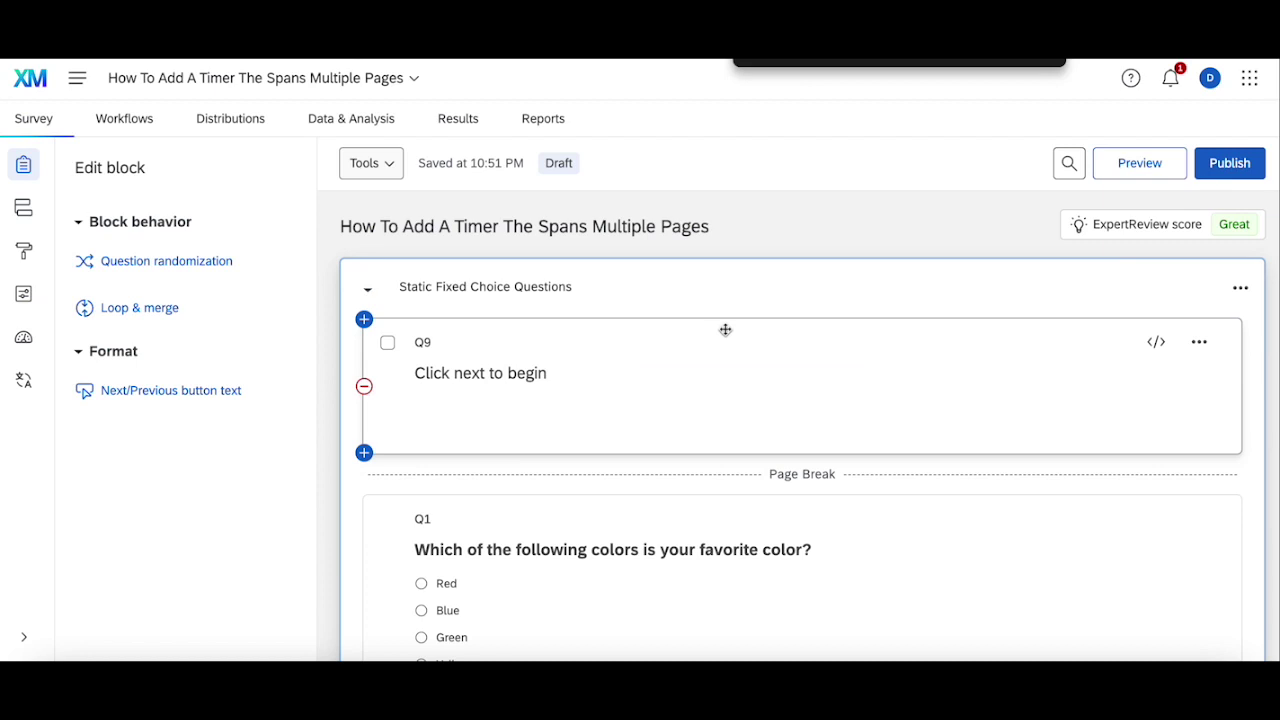
pyautogui.click(1155, 342)
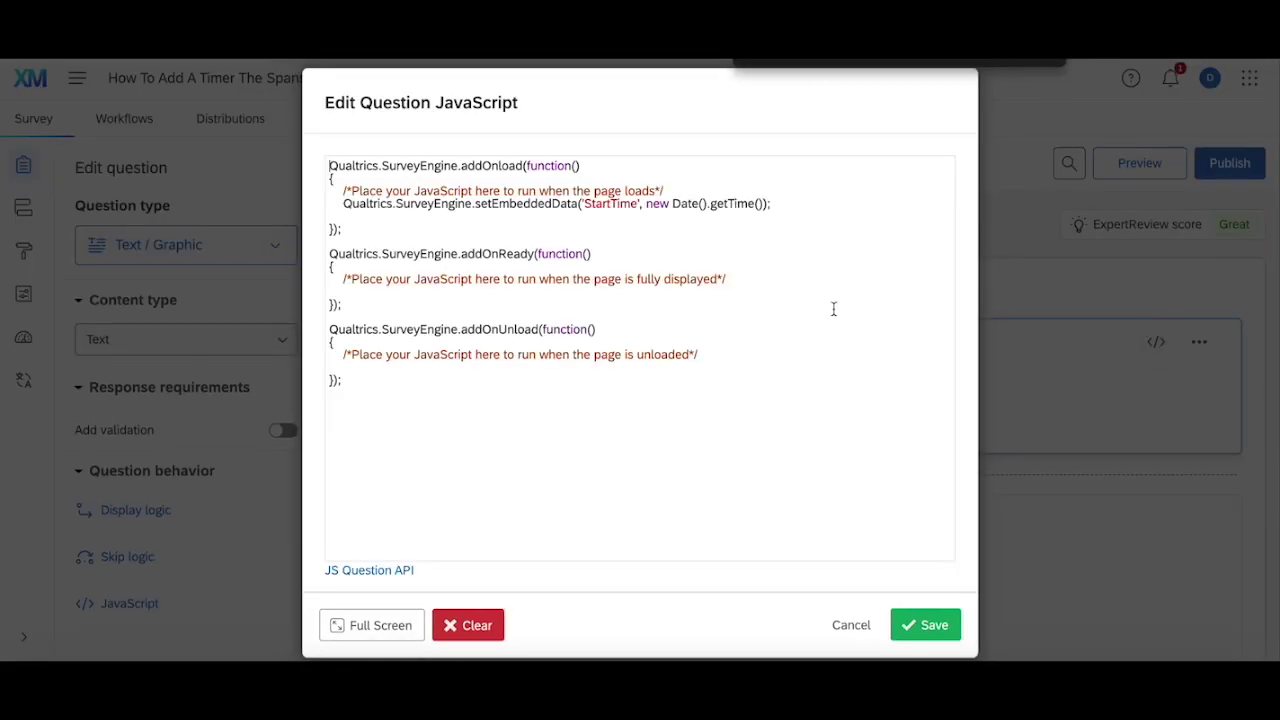
pyautogui.tripleClick(641, 203)
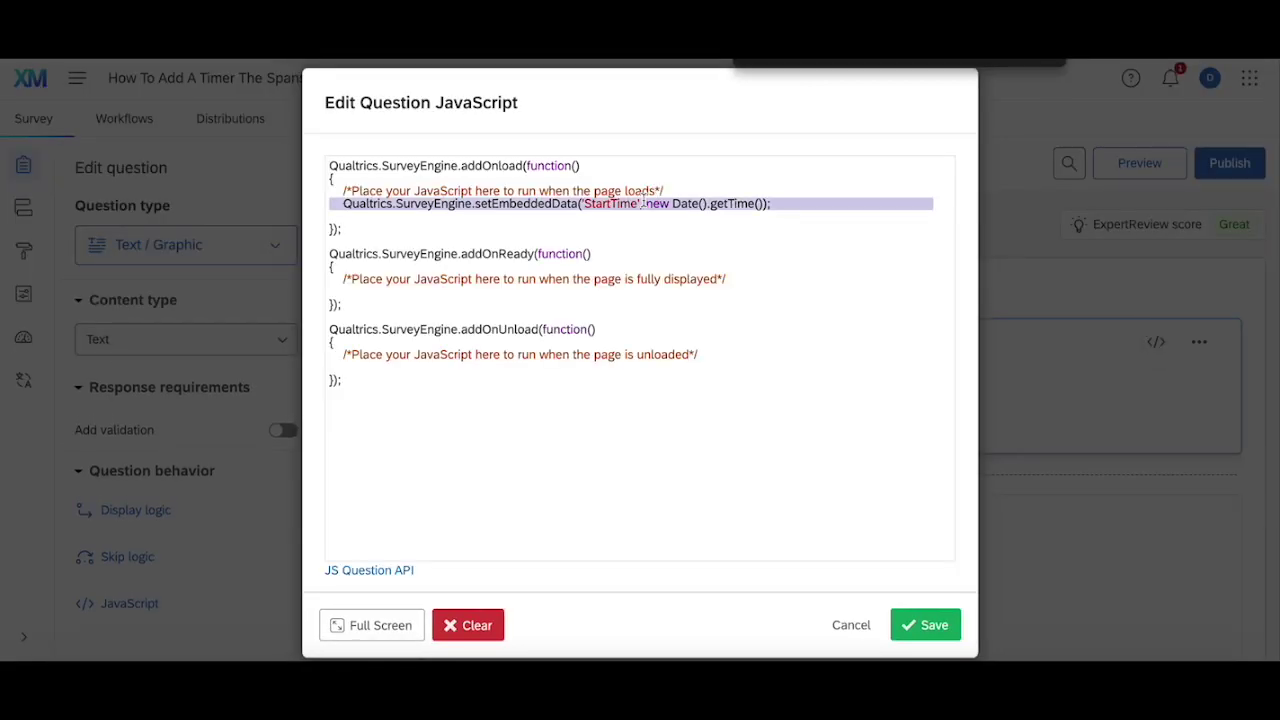